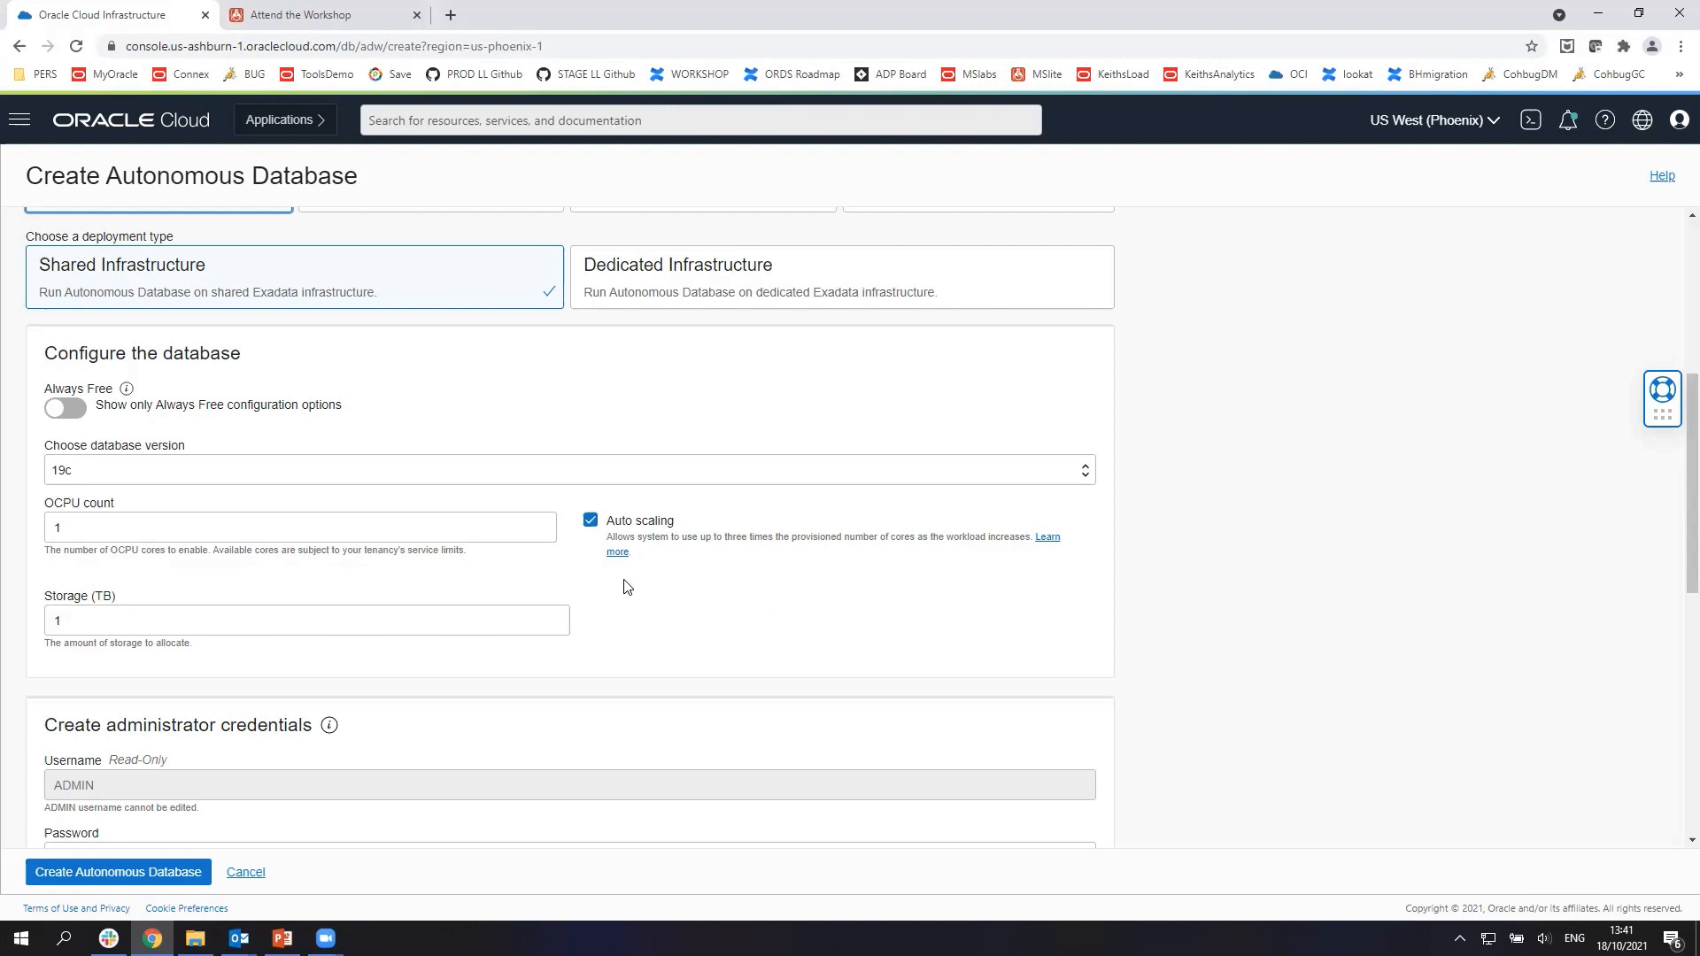
Enter and confirm the ADMIN account password in the new database's administrator credentials.
scroll(686, 597, "down", 1)
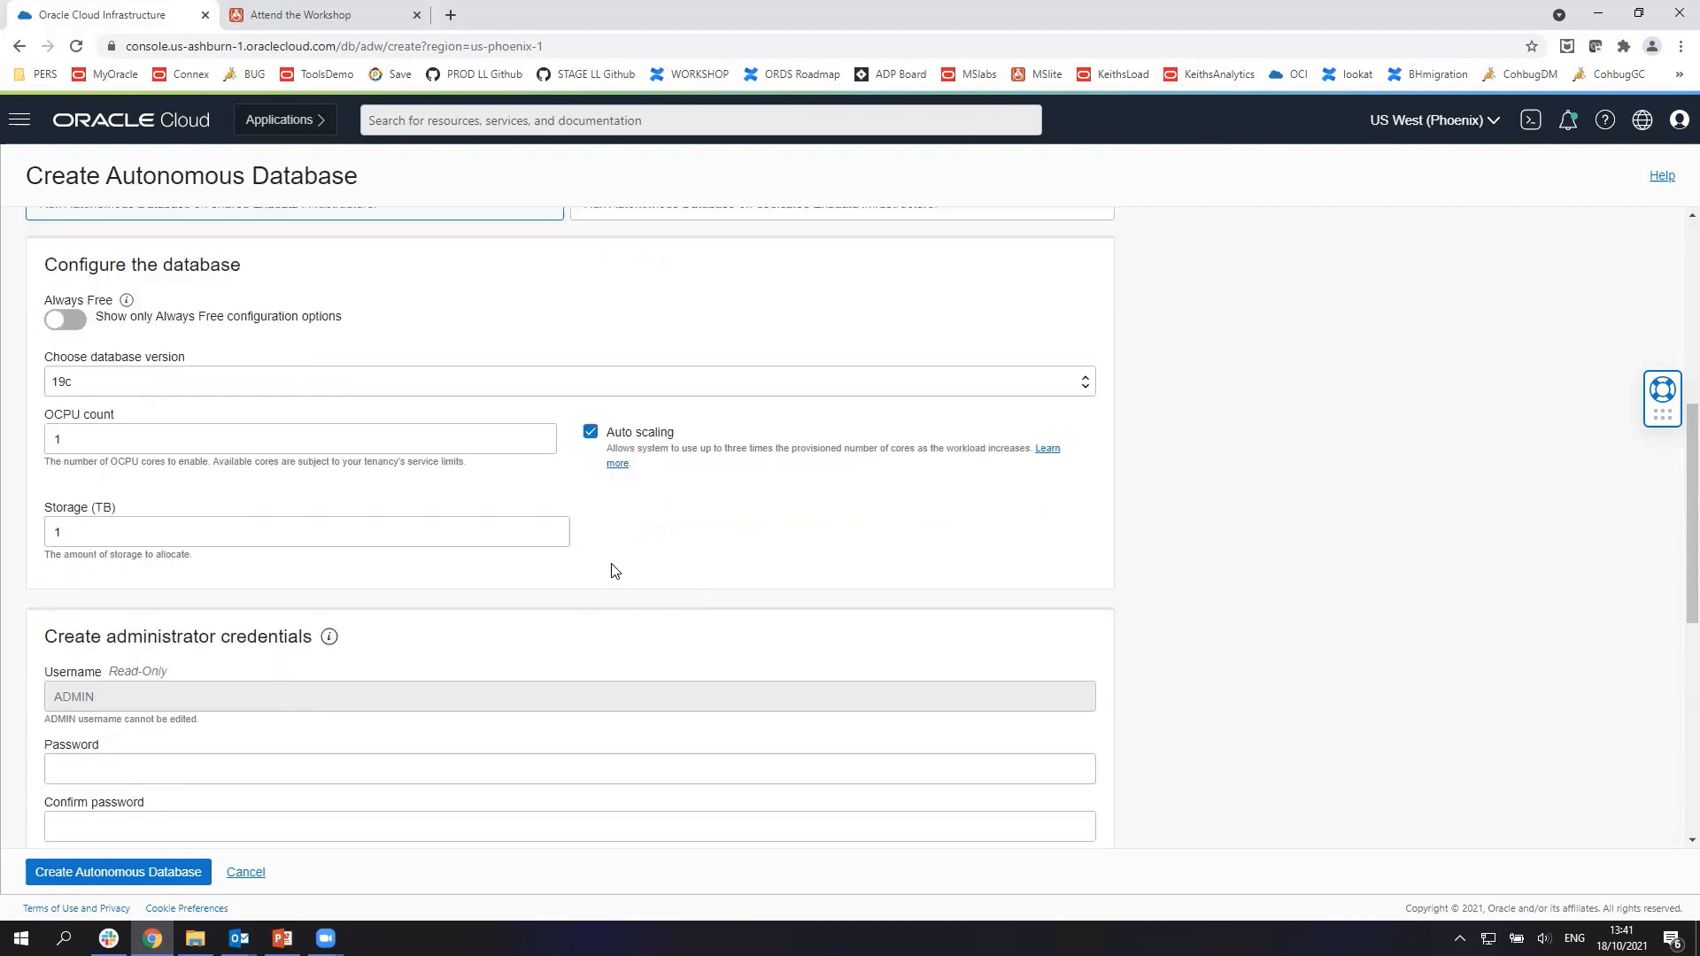
left_click(343, 773)
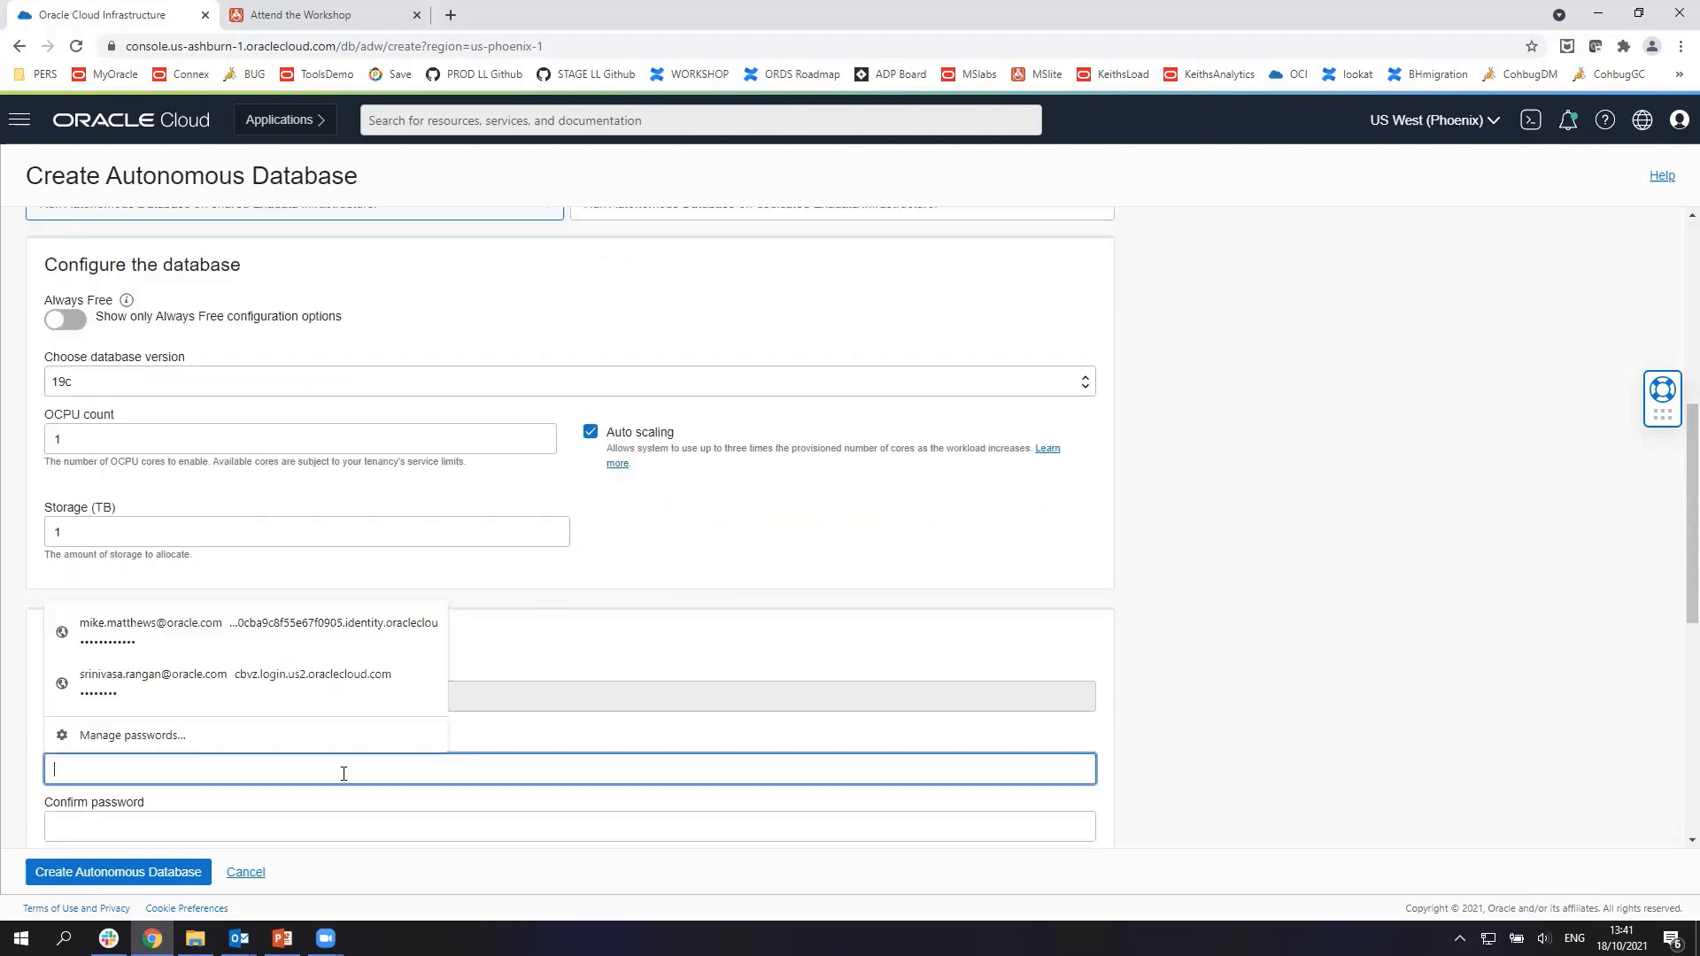
type("••")
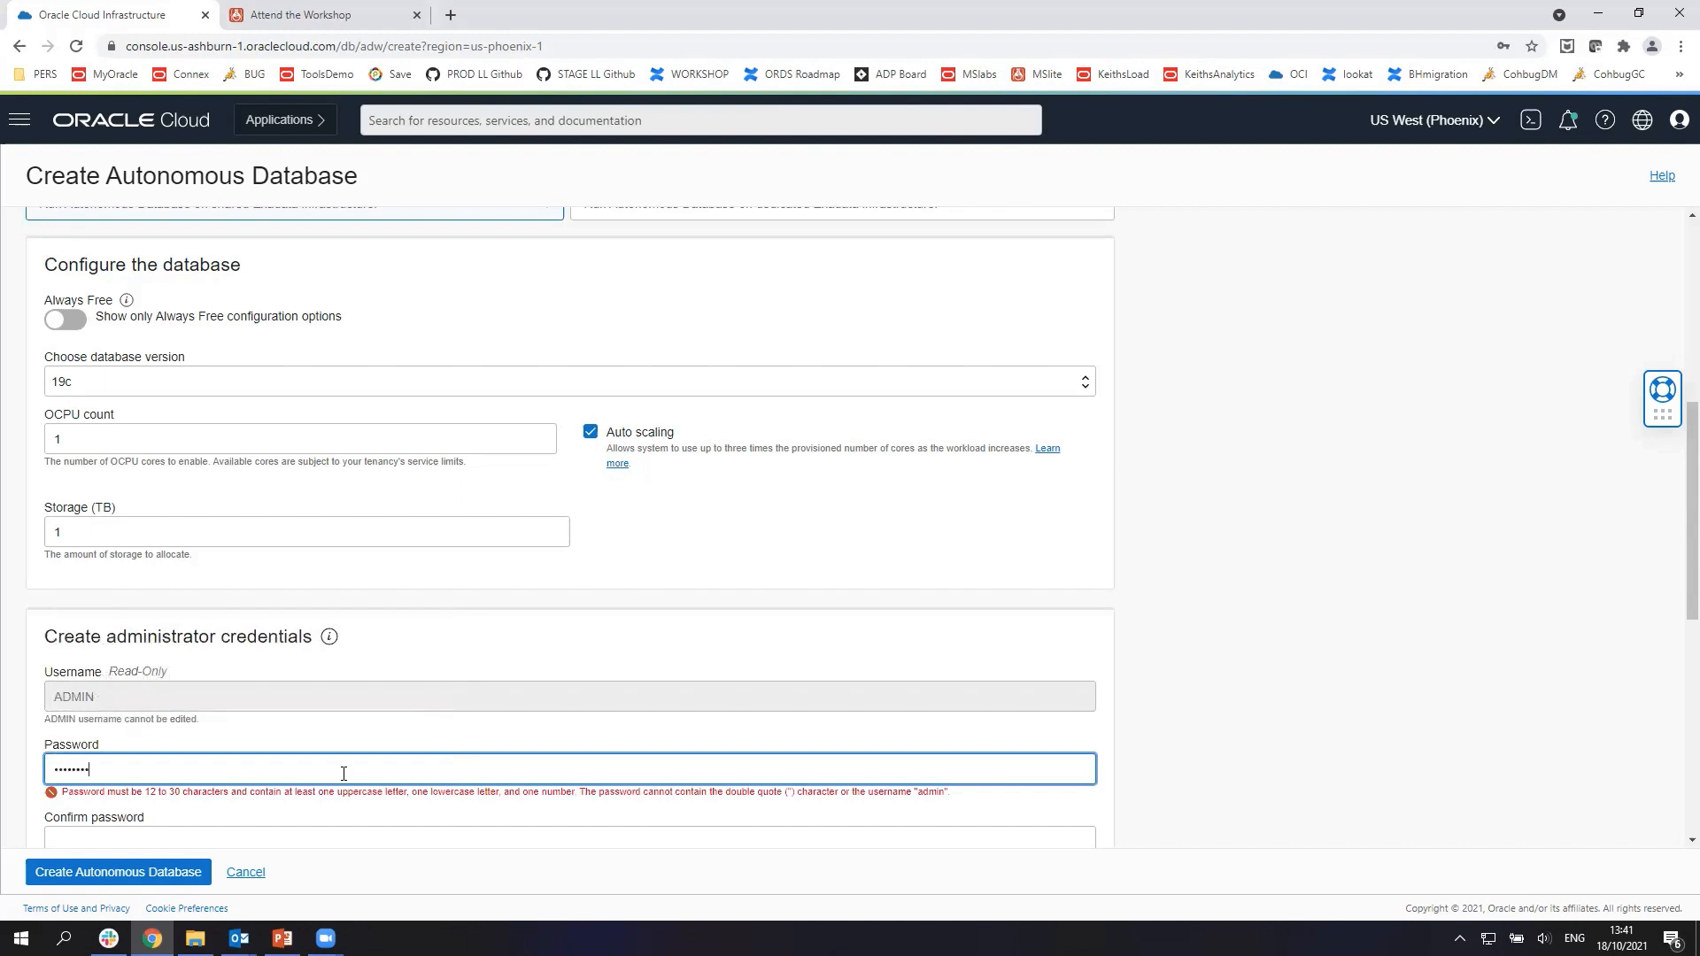
type("••")
key("Tab")
type("••")
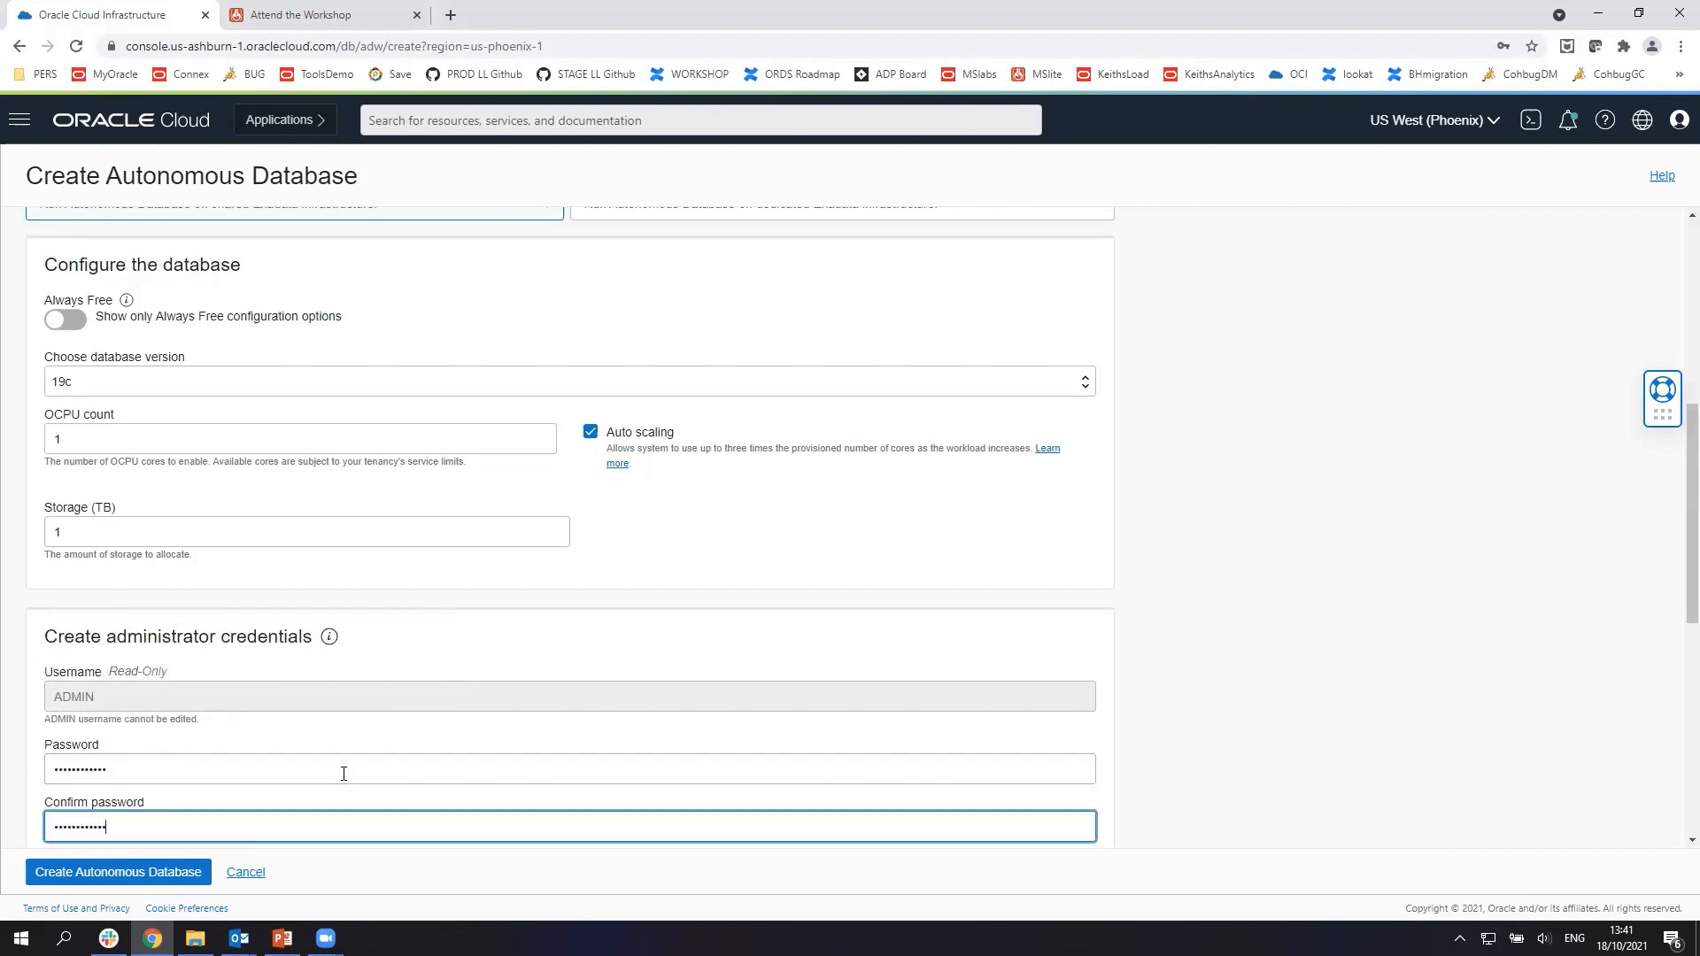
type("•")
Choose the License Included license type and create the autonomous database.
scroll(380, 664, "down", 4)
scroll(816, 668, "down", 3)
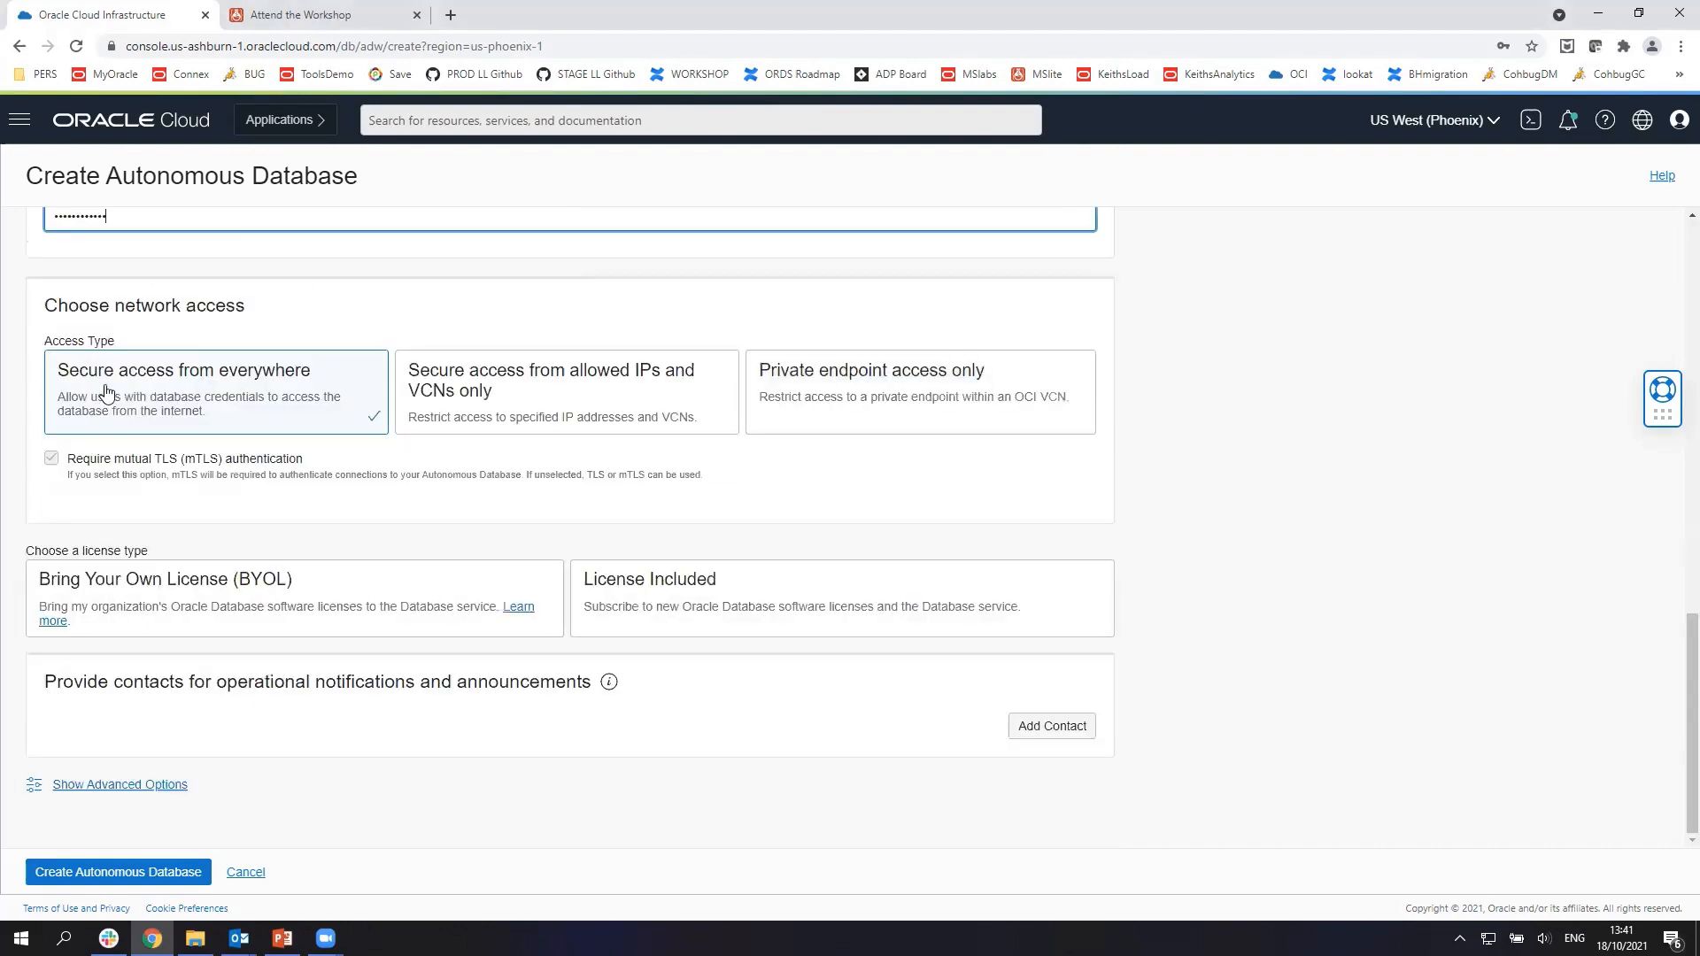
left_click(729, 584)
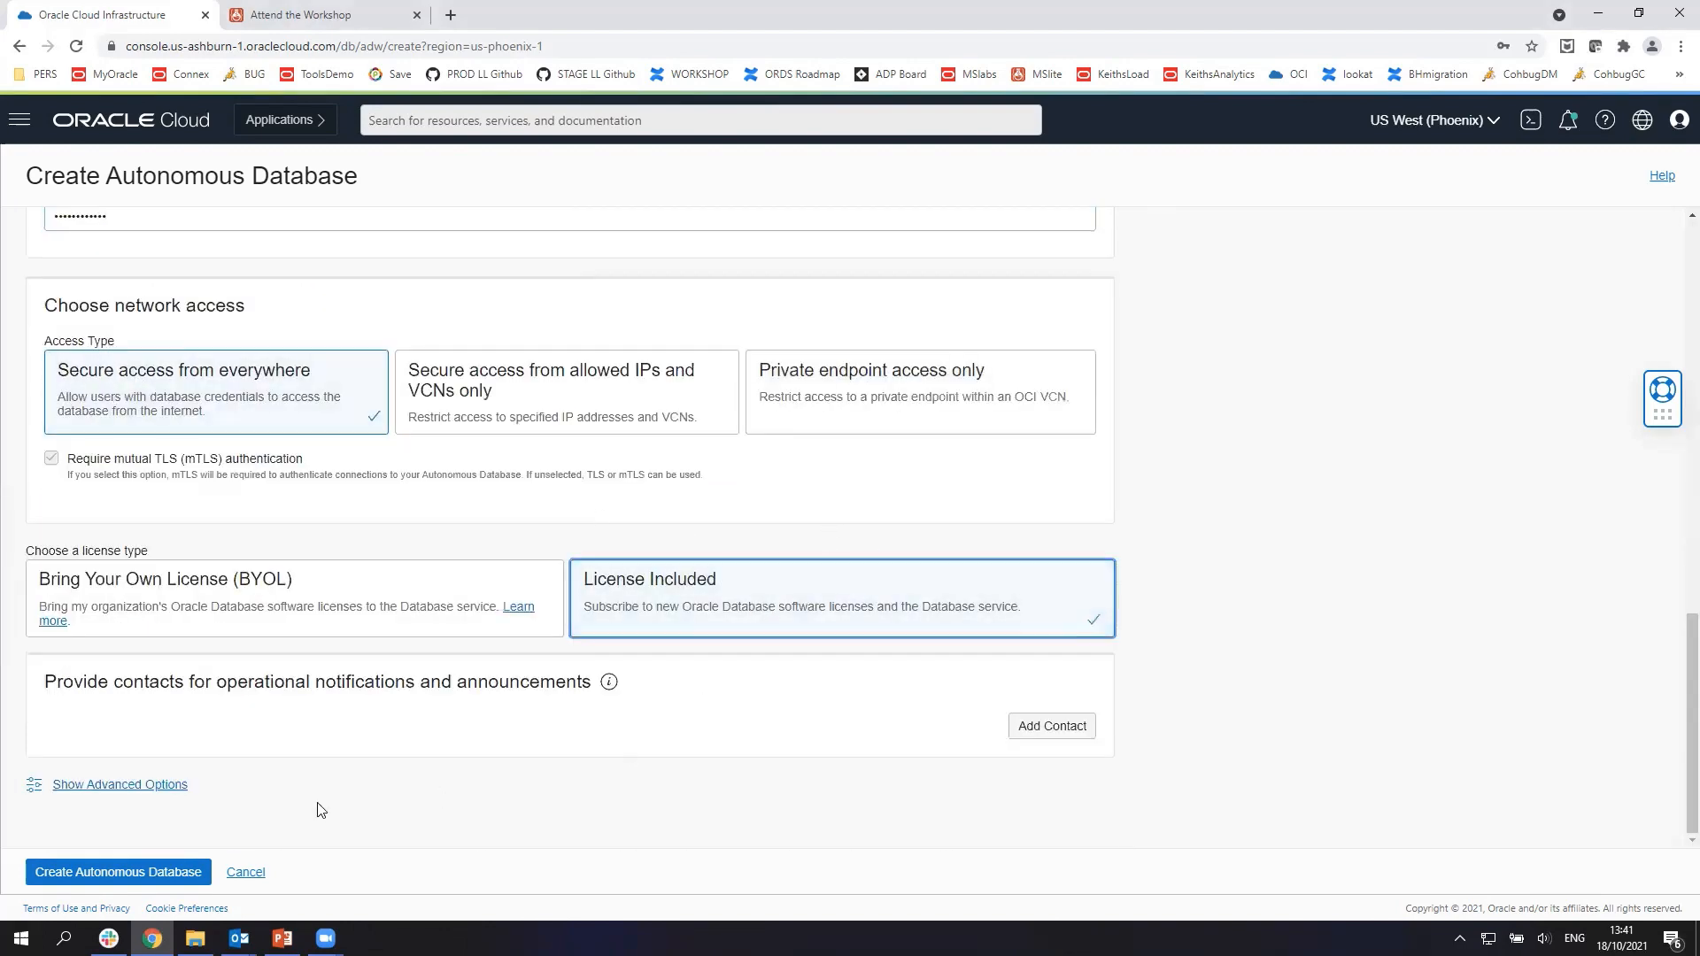
left_click(179, 872)
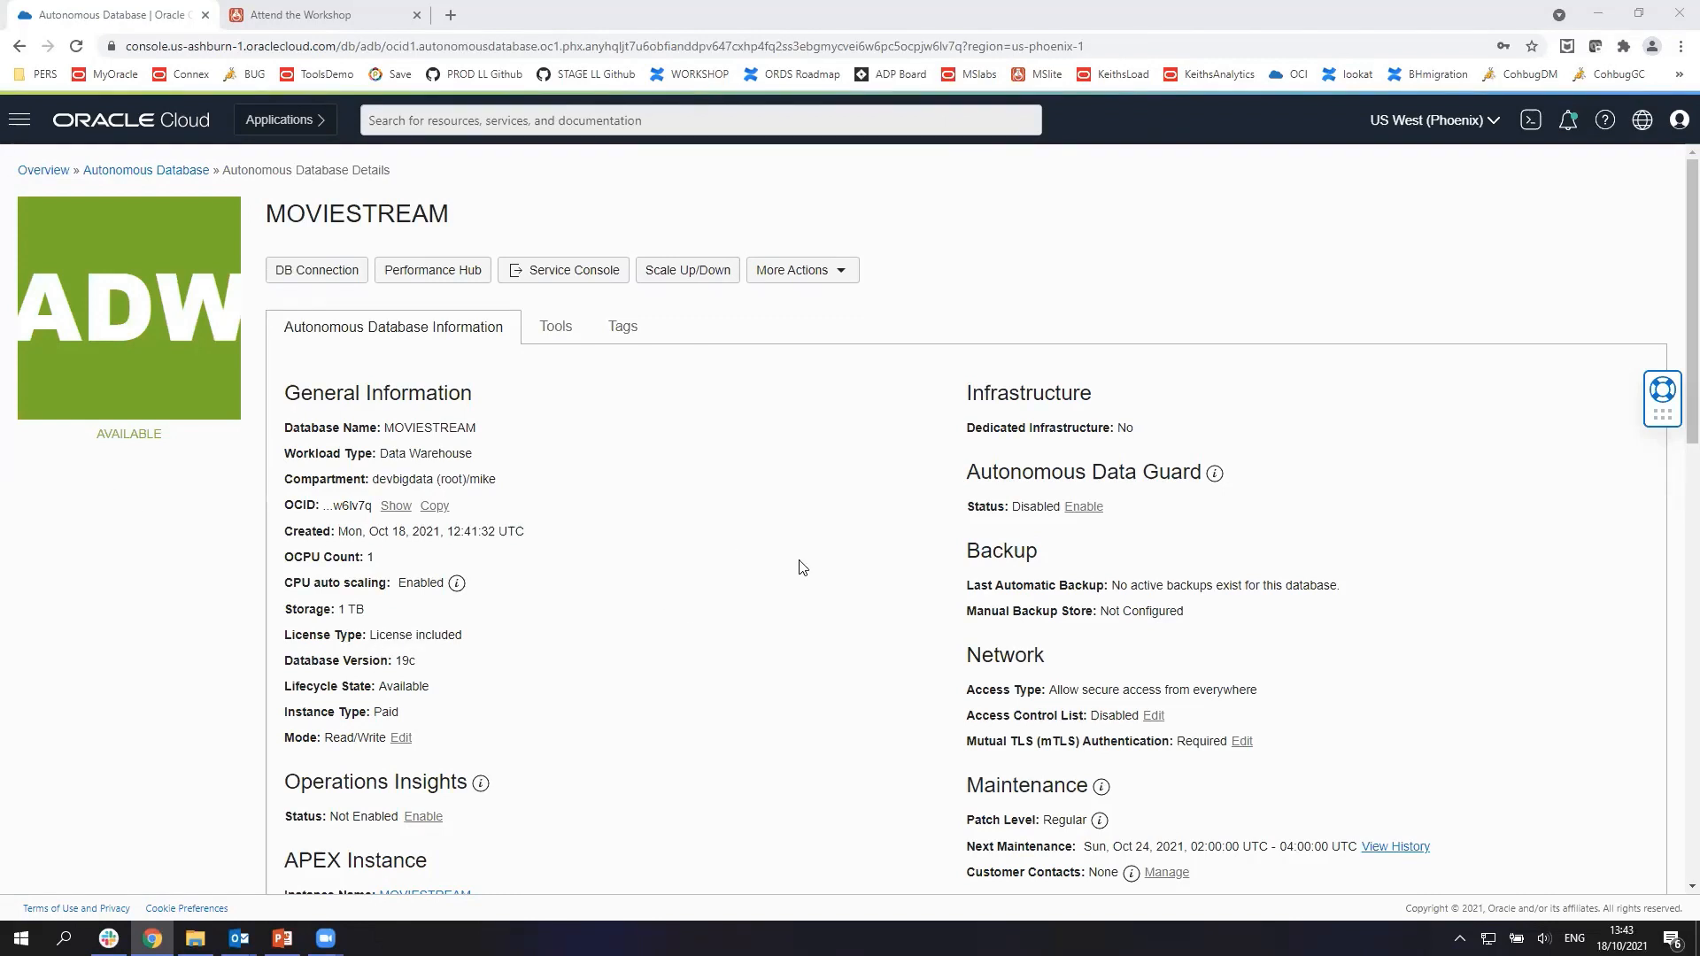
left_click(818, 271)
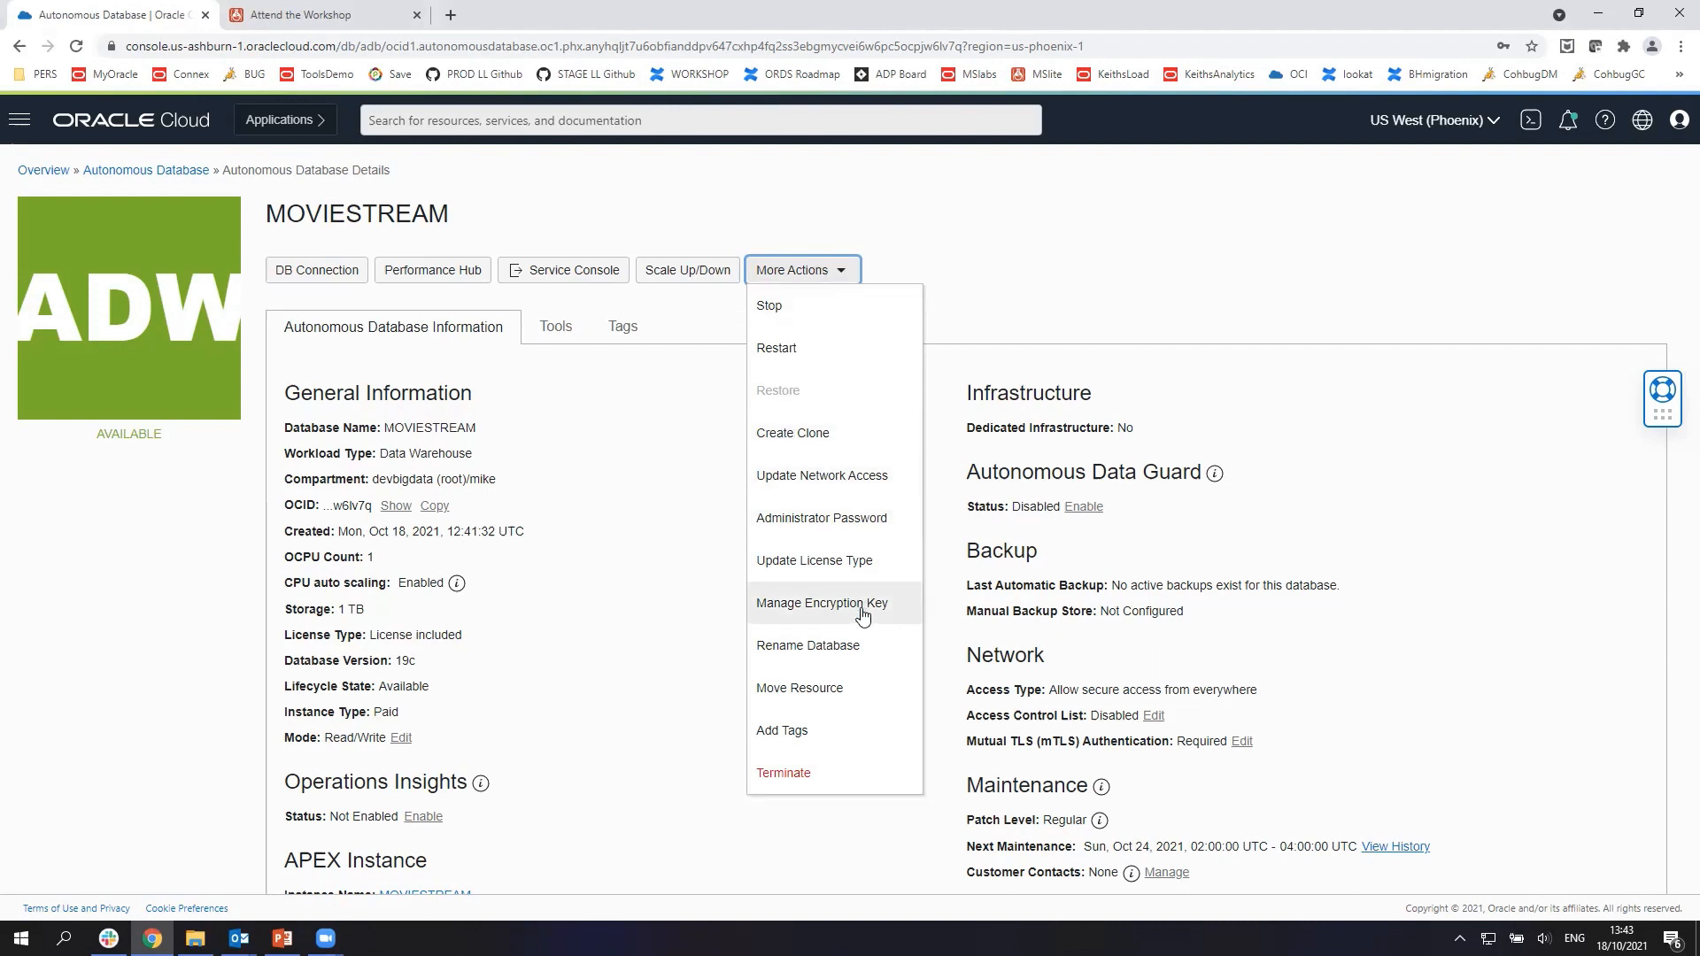
left_click(655, 599)
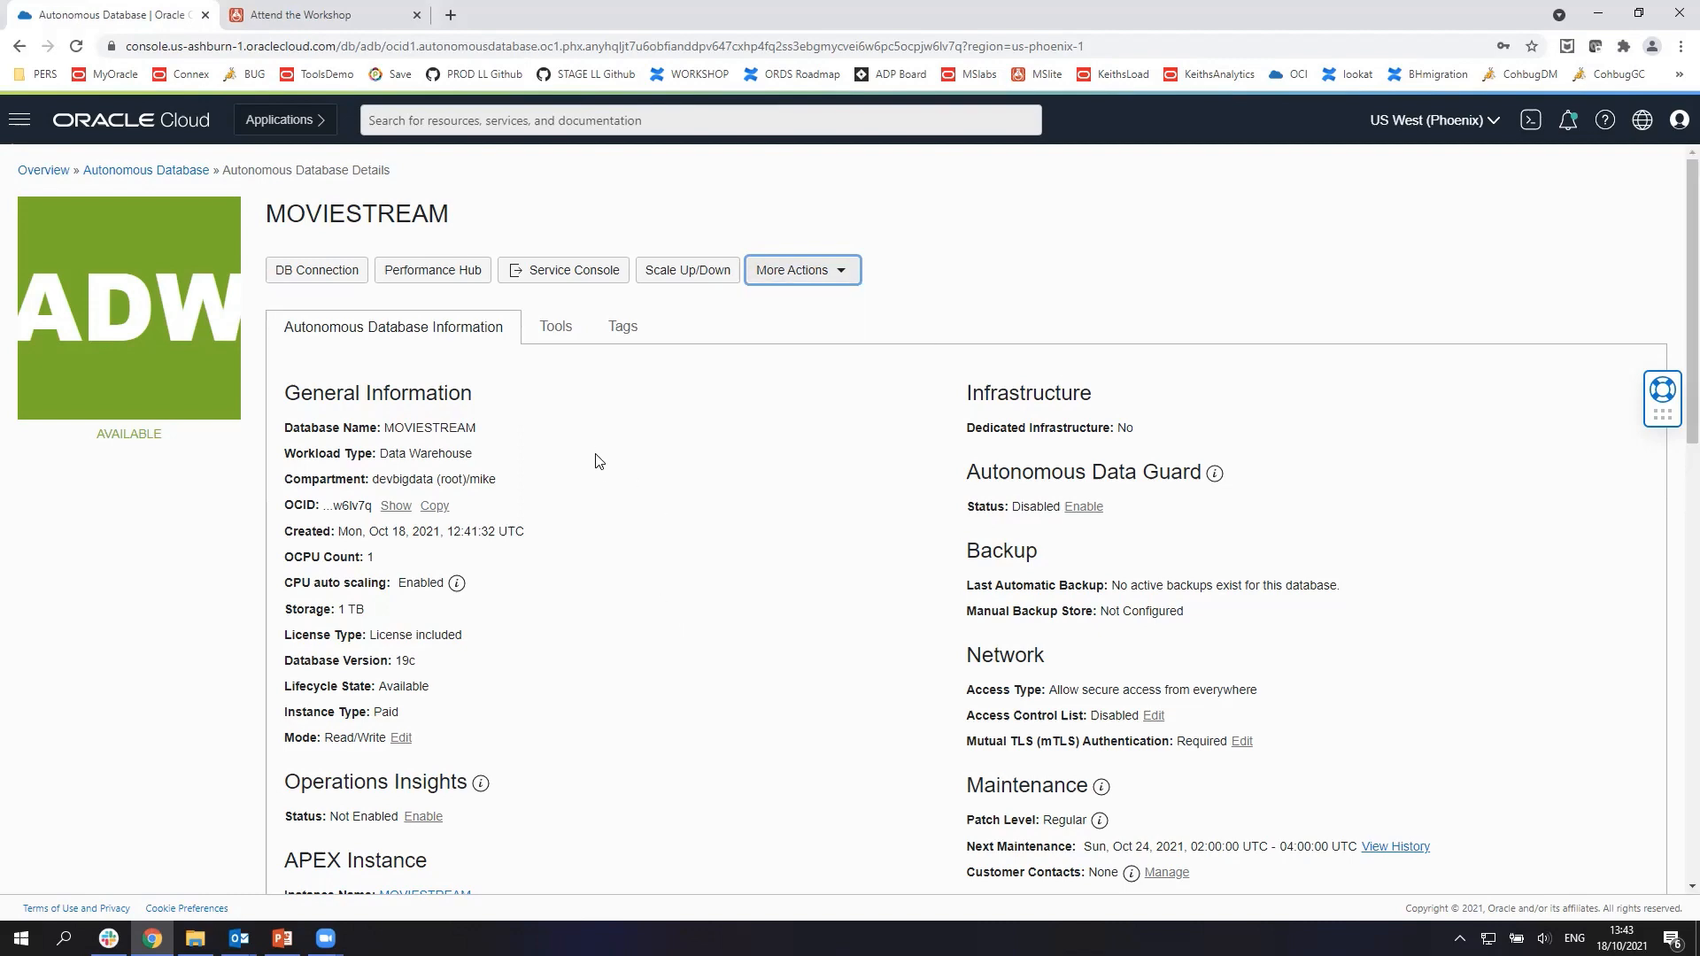
Open Database Actions for the MOVIESTREAM database and try to sign in as ADMIN with the prefilled password.
left_click(555, 335)
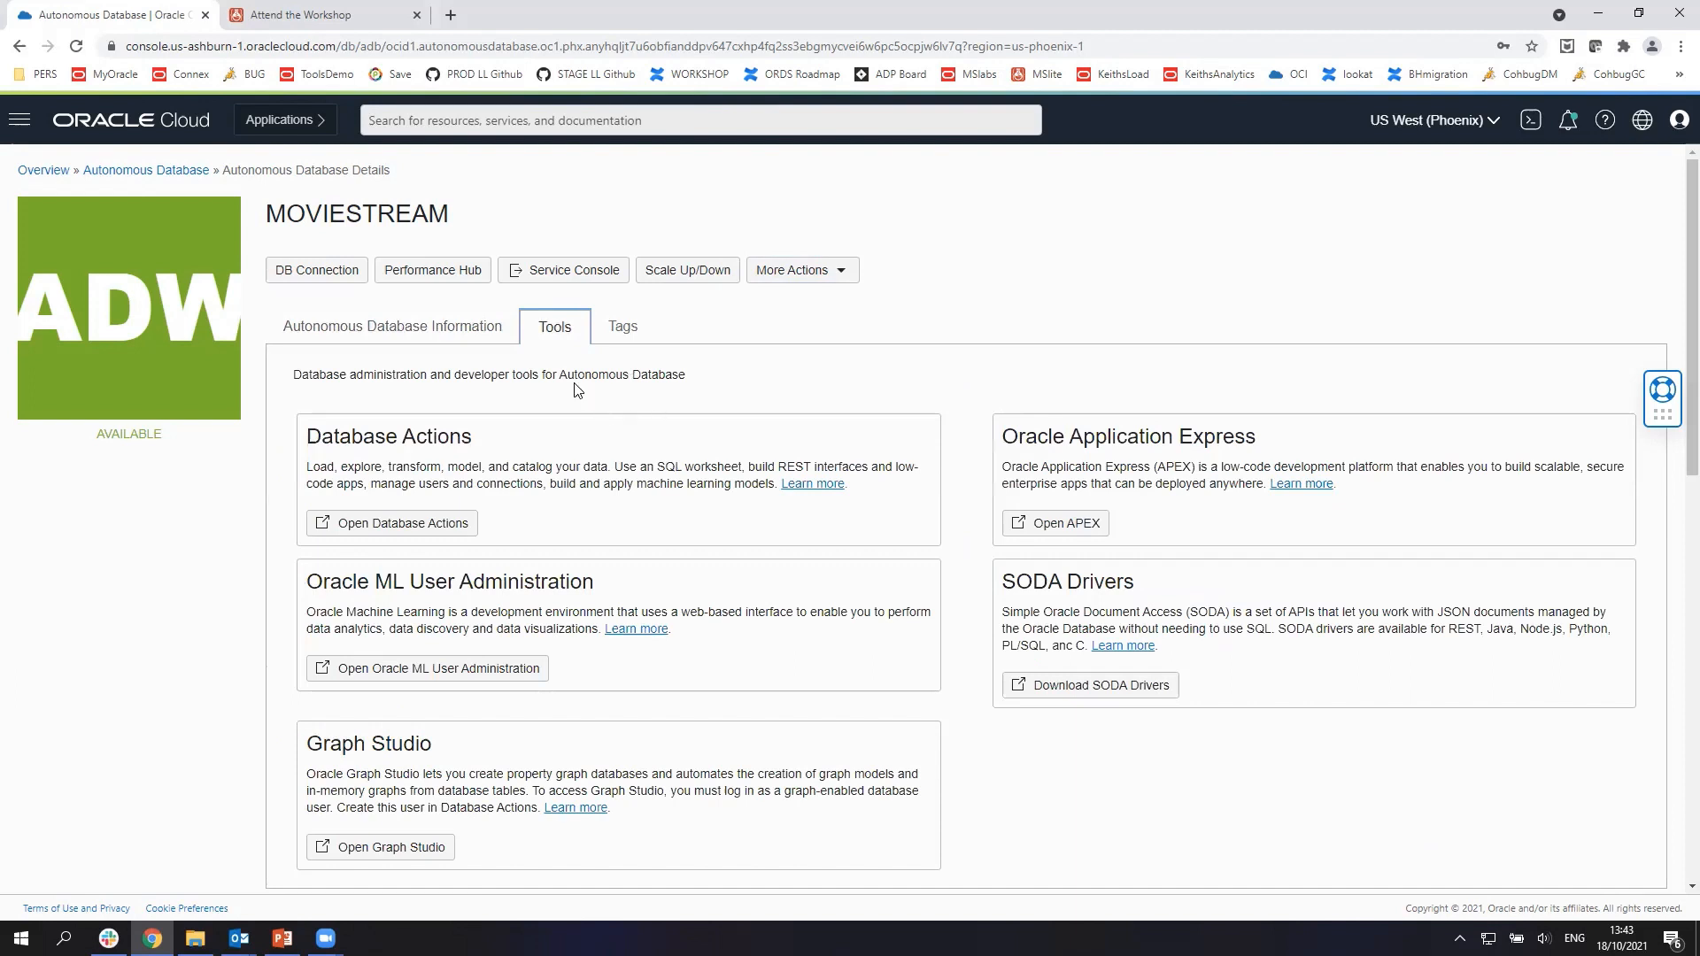
left_click(404, 525)
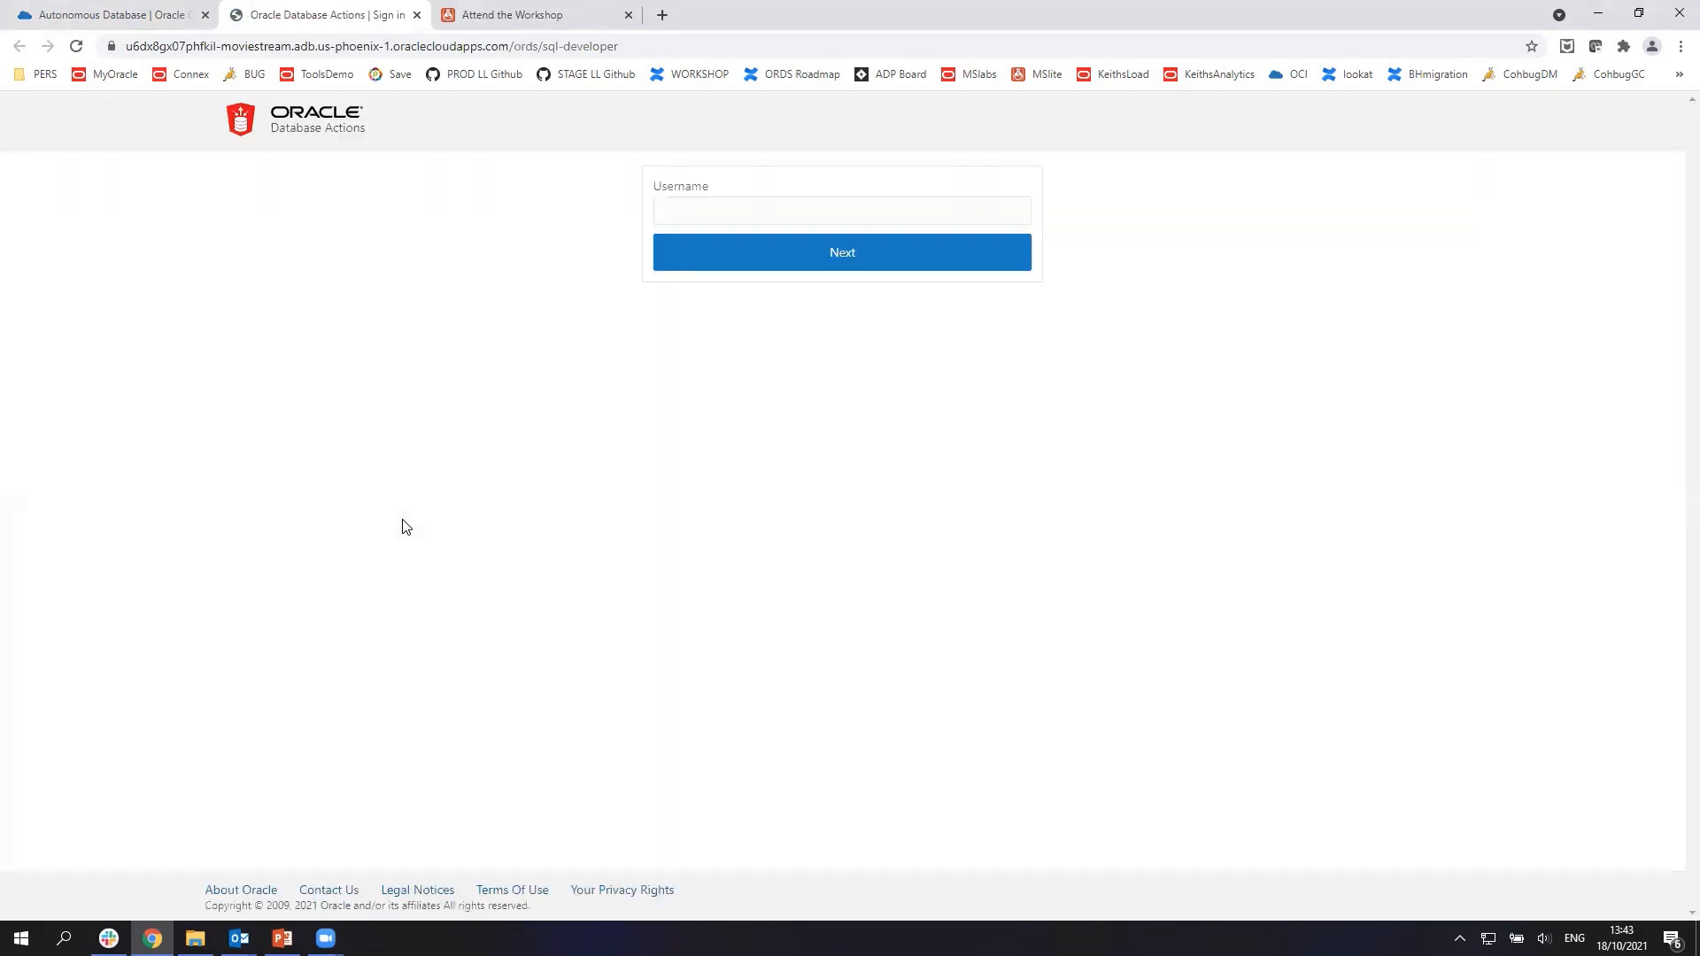
left_click(731, 212)
type("ADMIN")
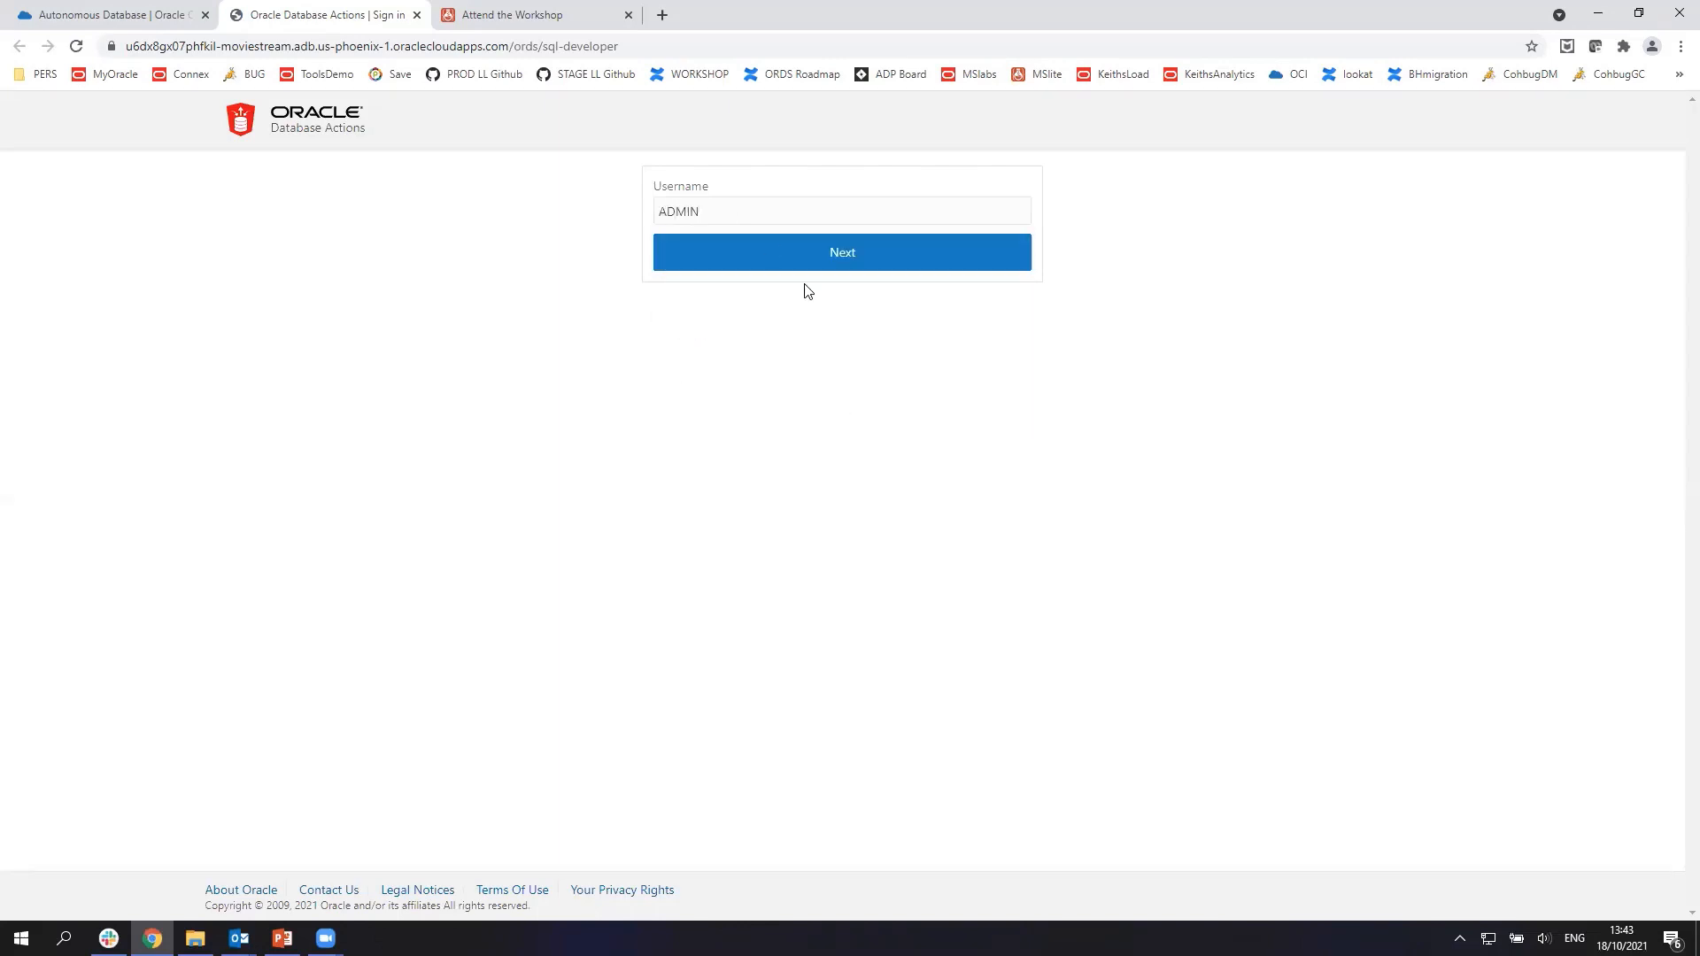
left_click(785, 265)
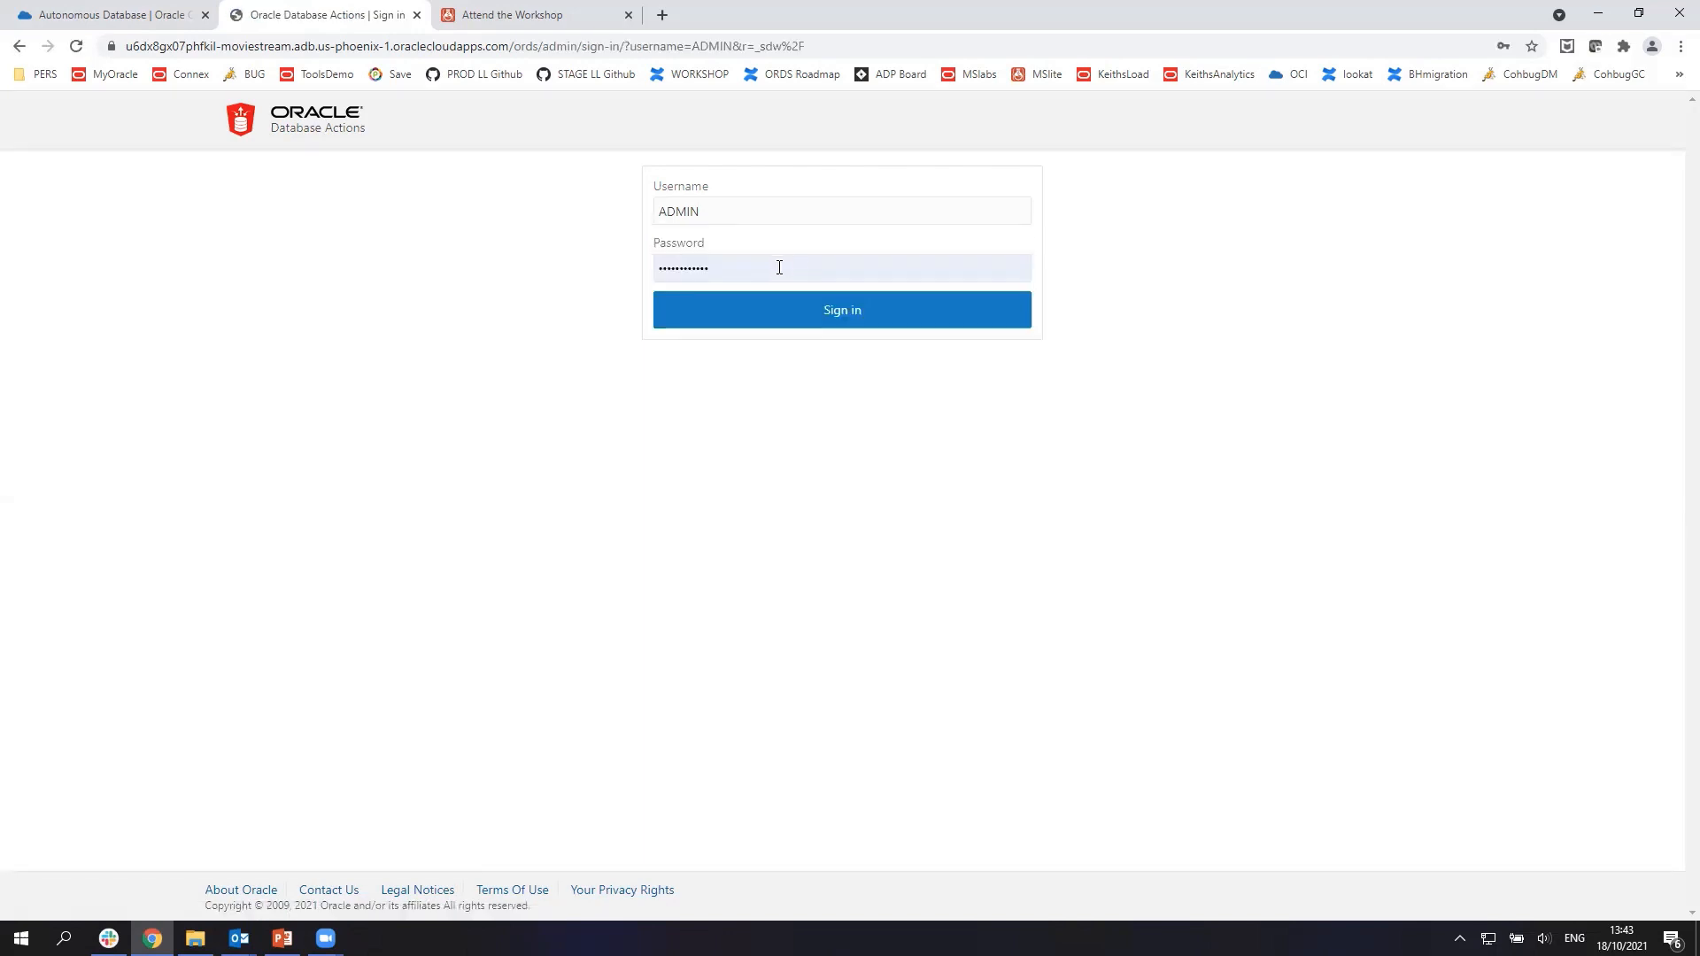
left_click(813, 317)
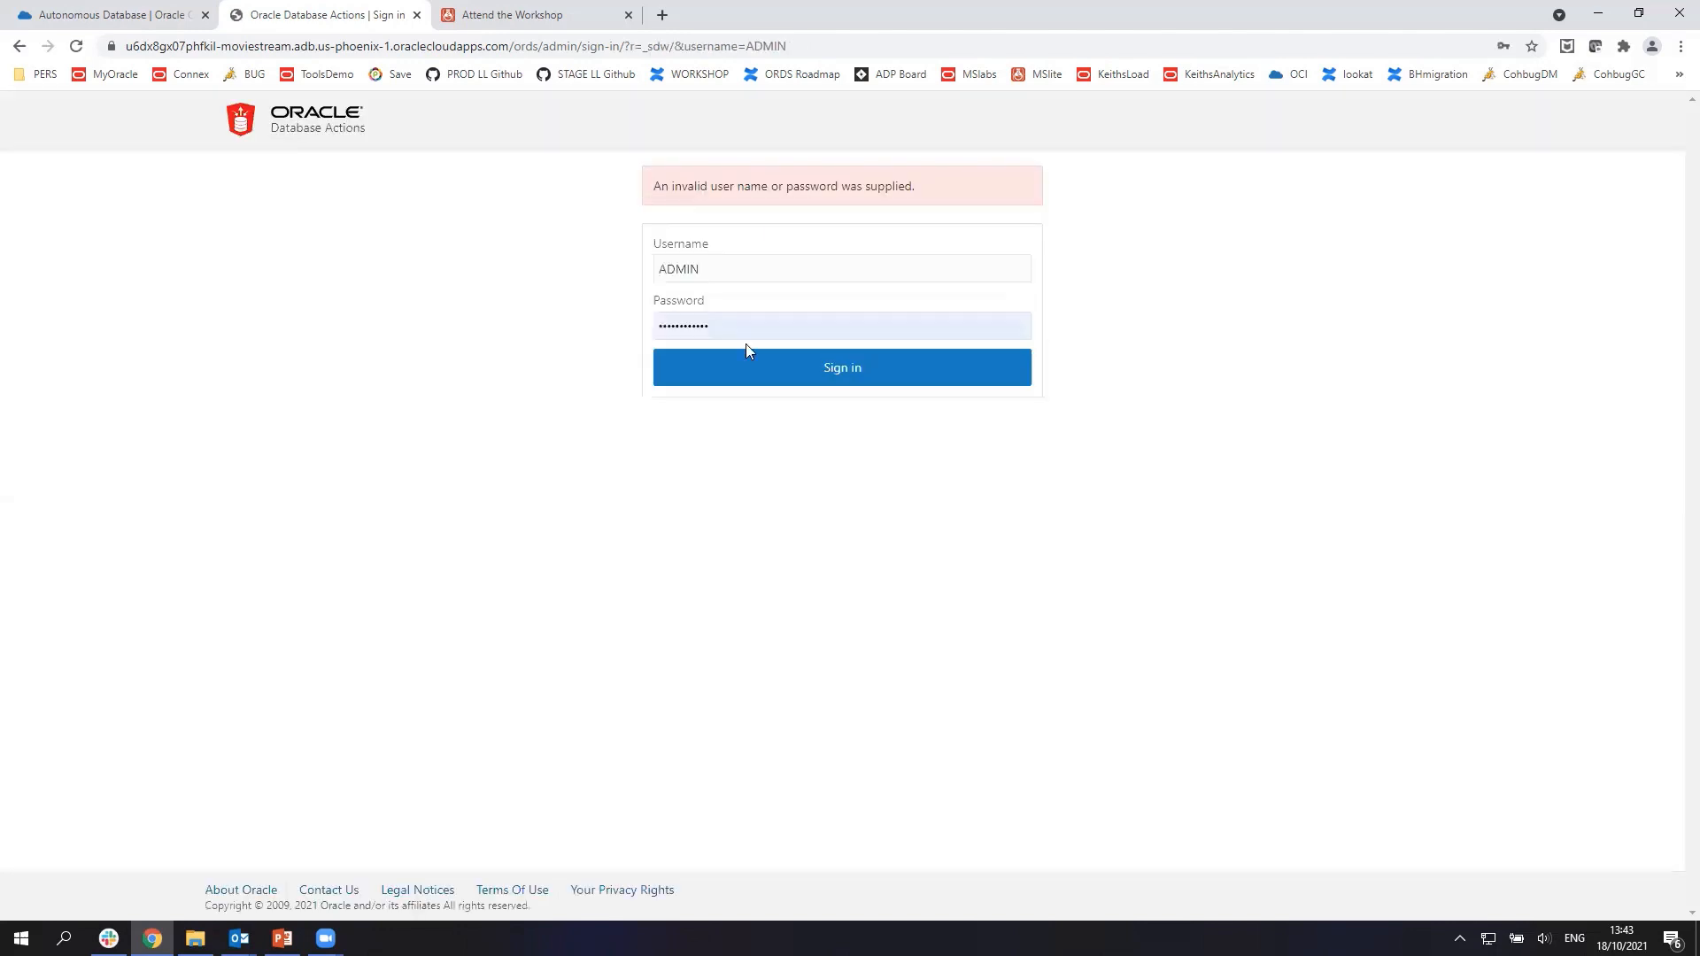
Replace the prefilled password with the ADMIN account password, sign in, and update the browser's saved password.
left_click_drag(783, 317, 535, 299)
type("•")
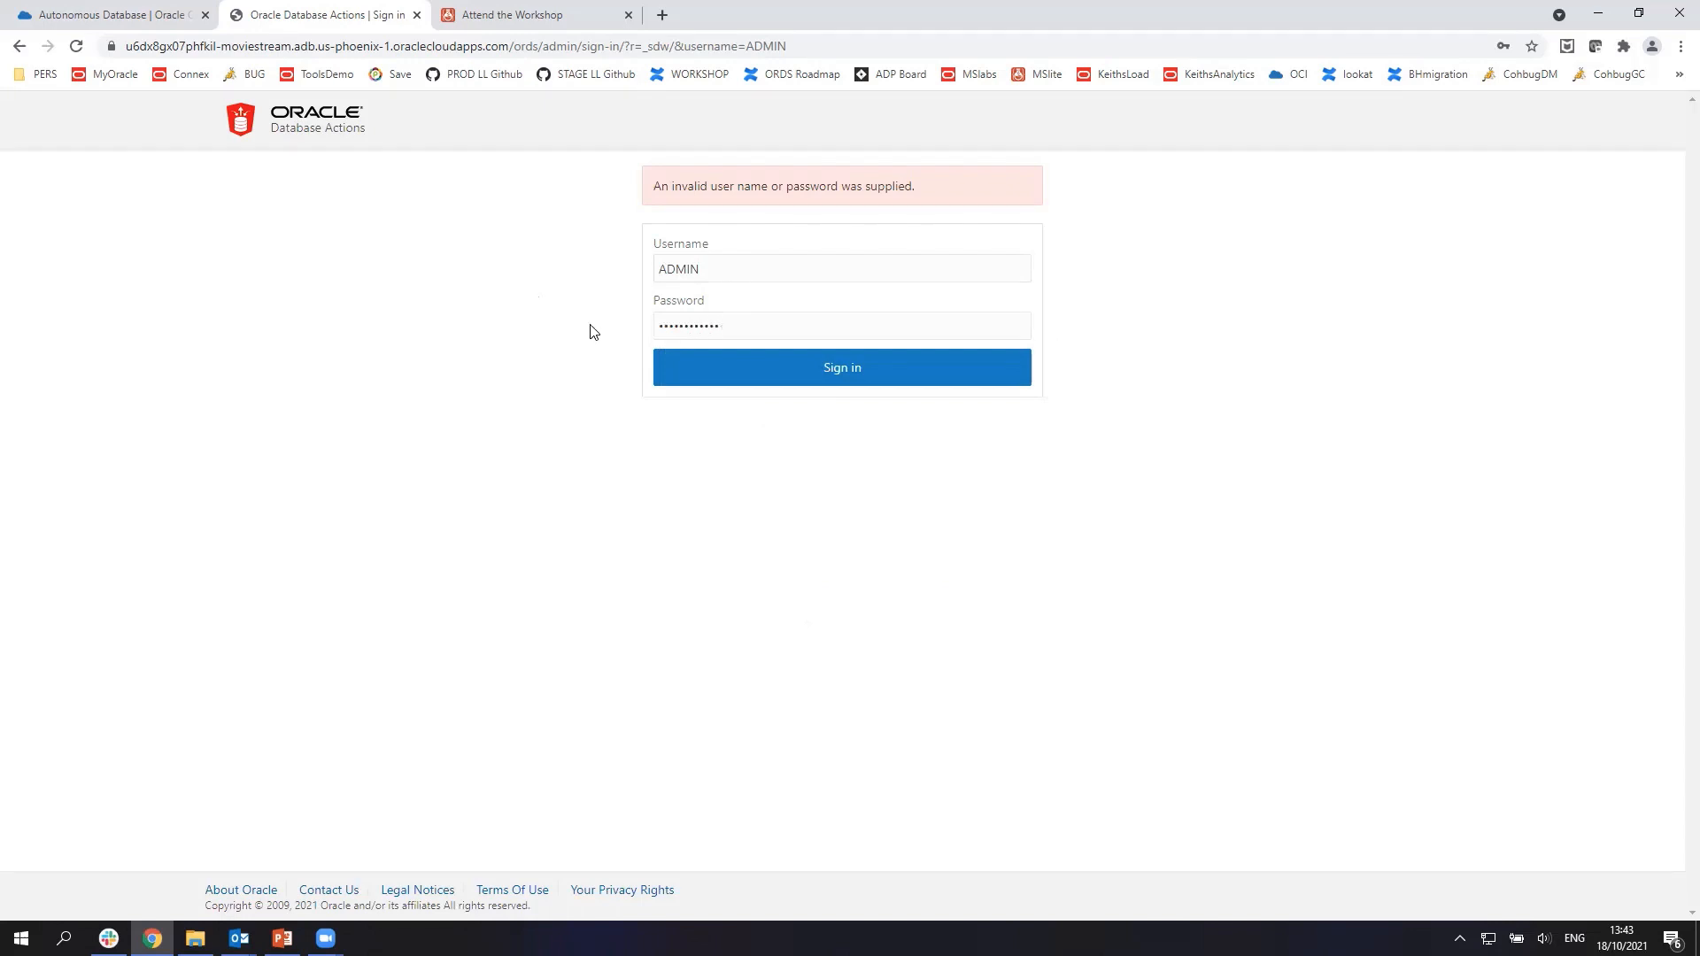
left_click(701, 365)
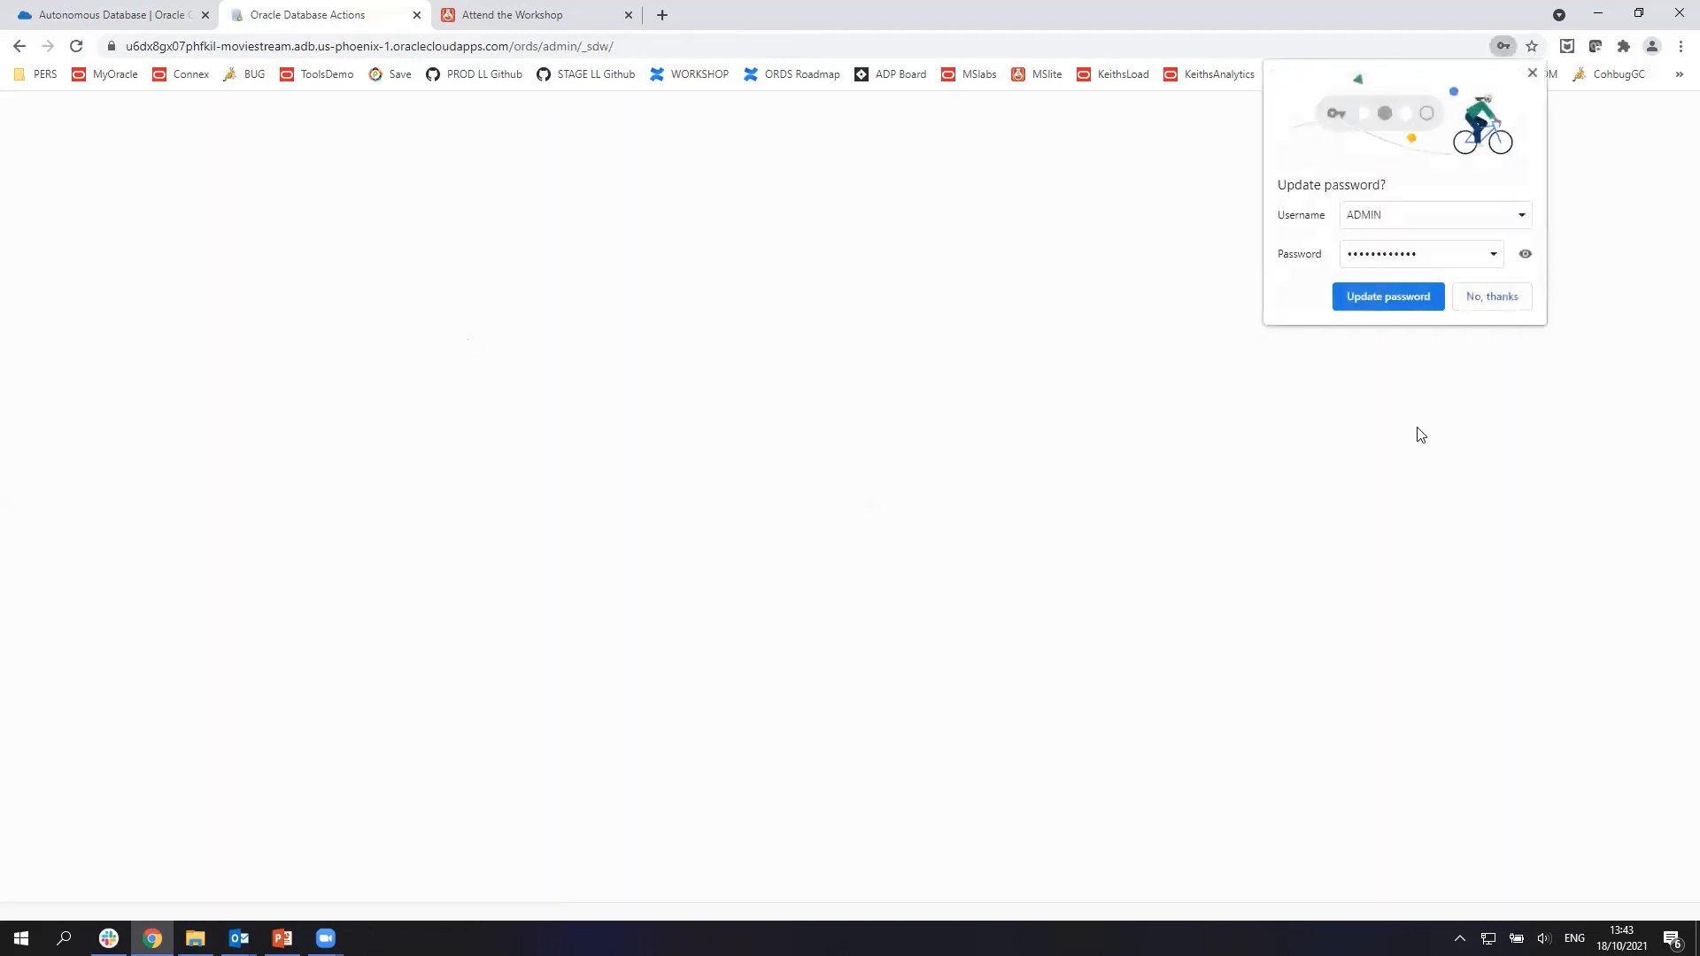
left_click(1360, 291)
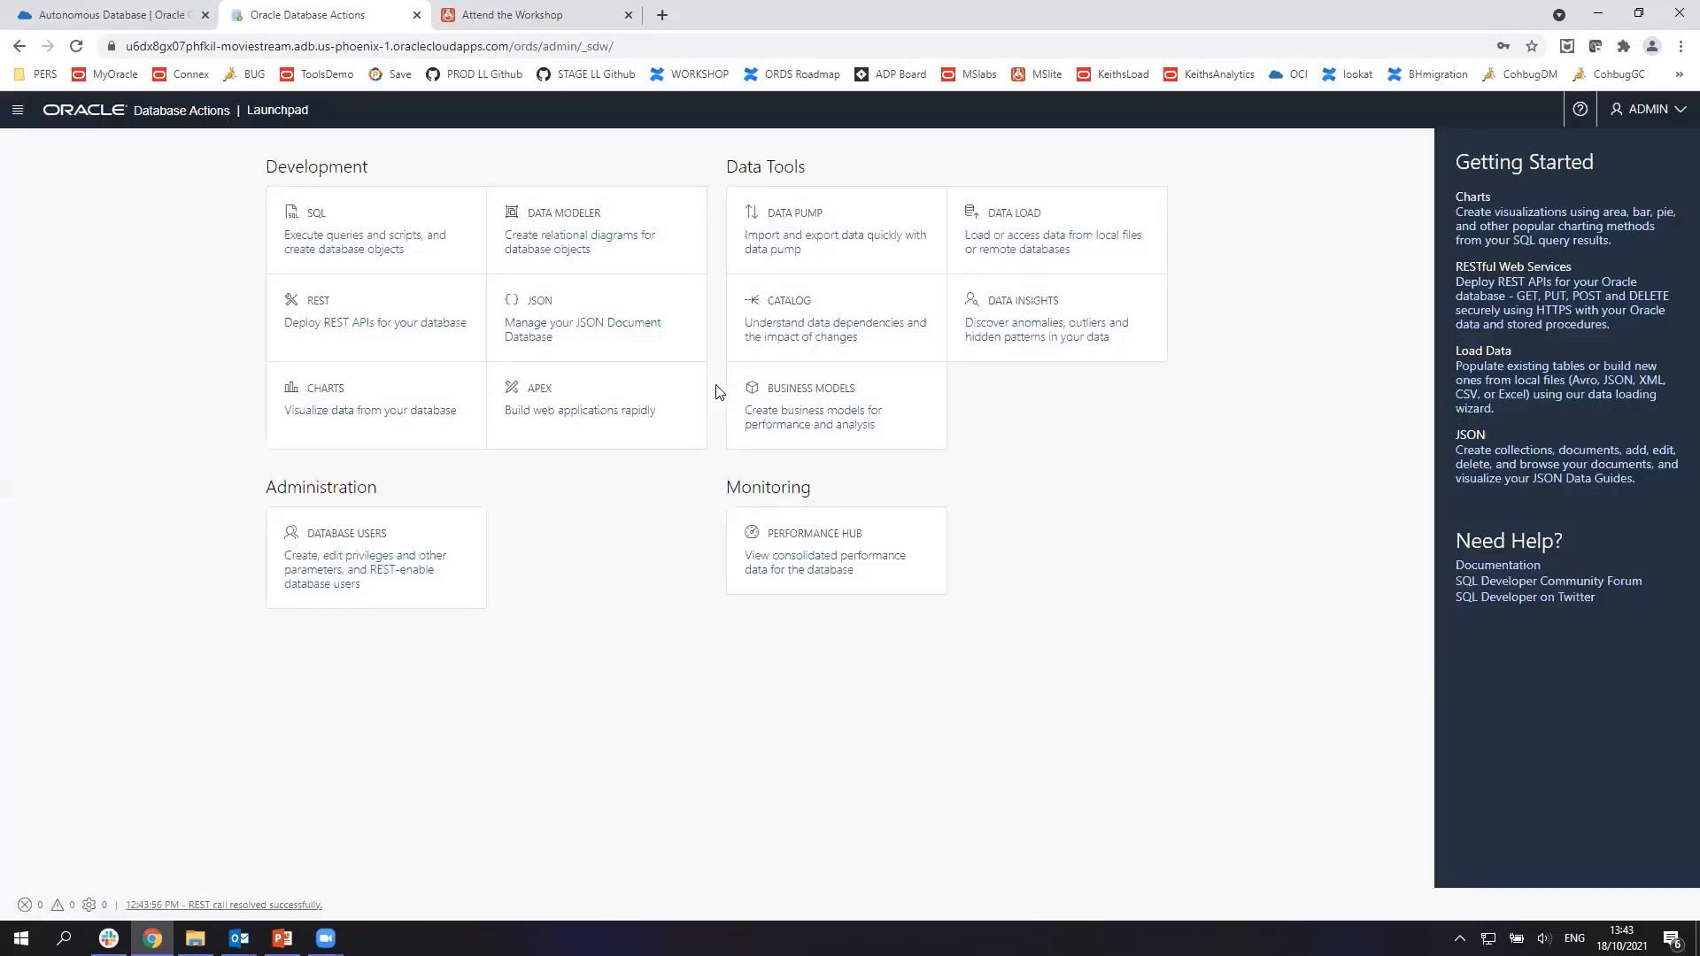
Start creating a database user named MOVIESTREAM, and enter and confirm the user's password.
left_click(356, 567)
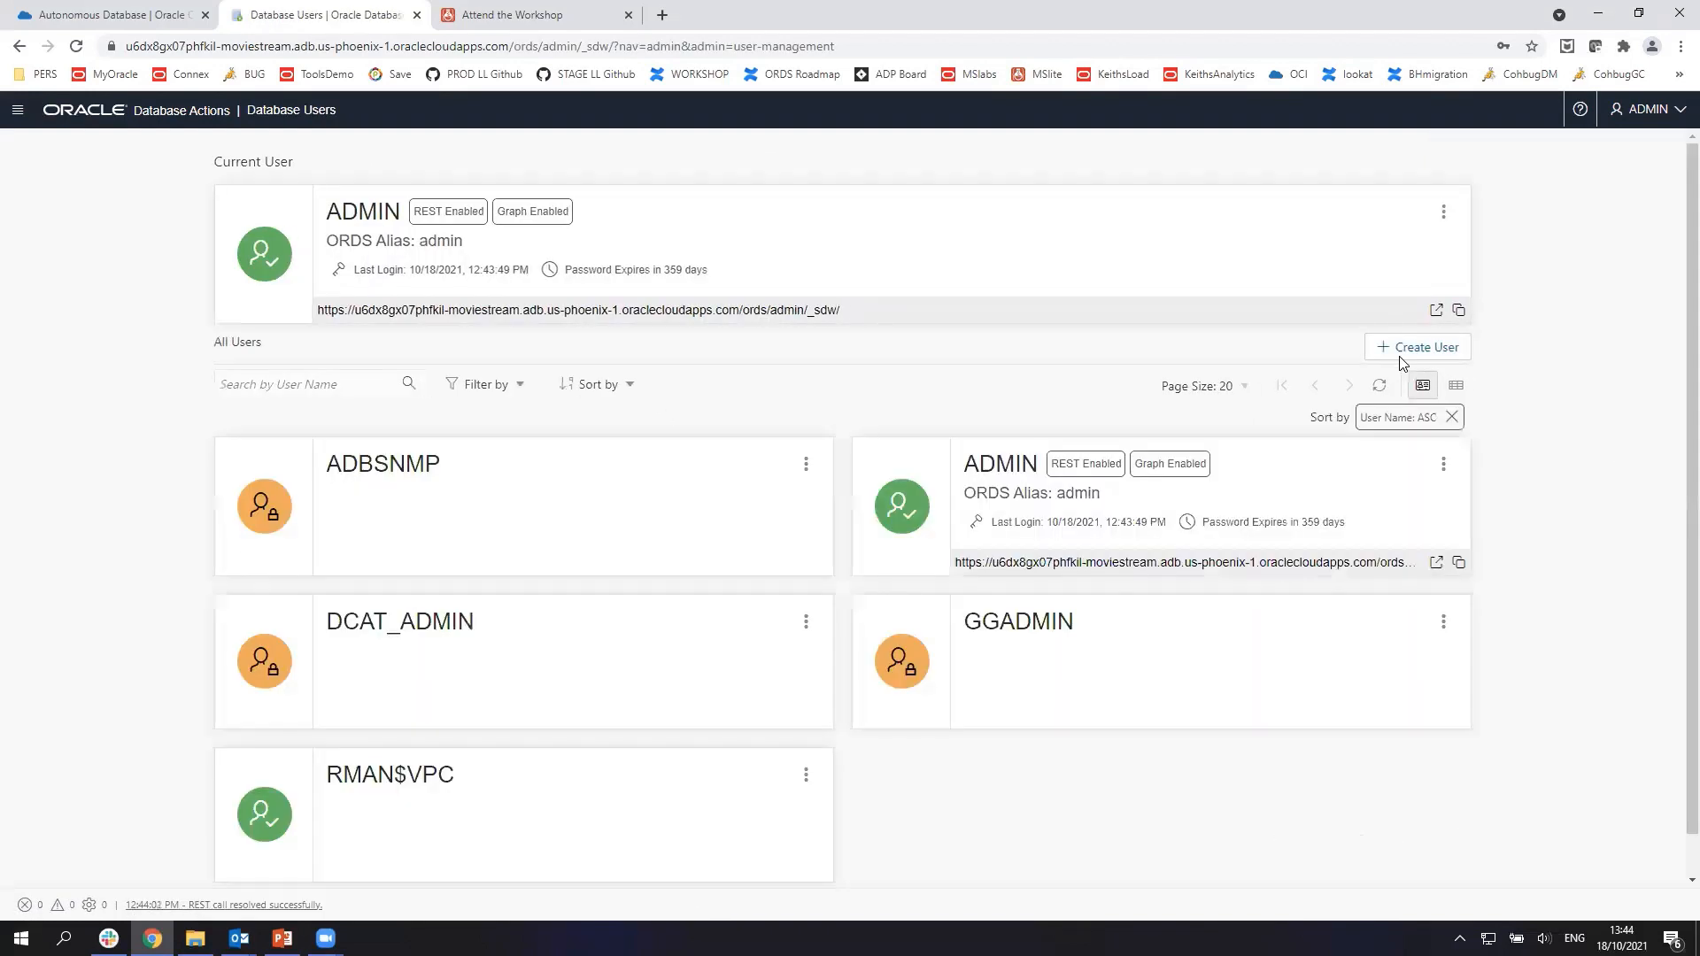
left_click(1420, 351)
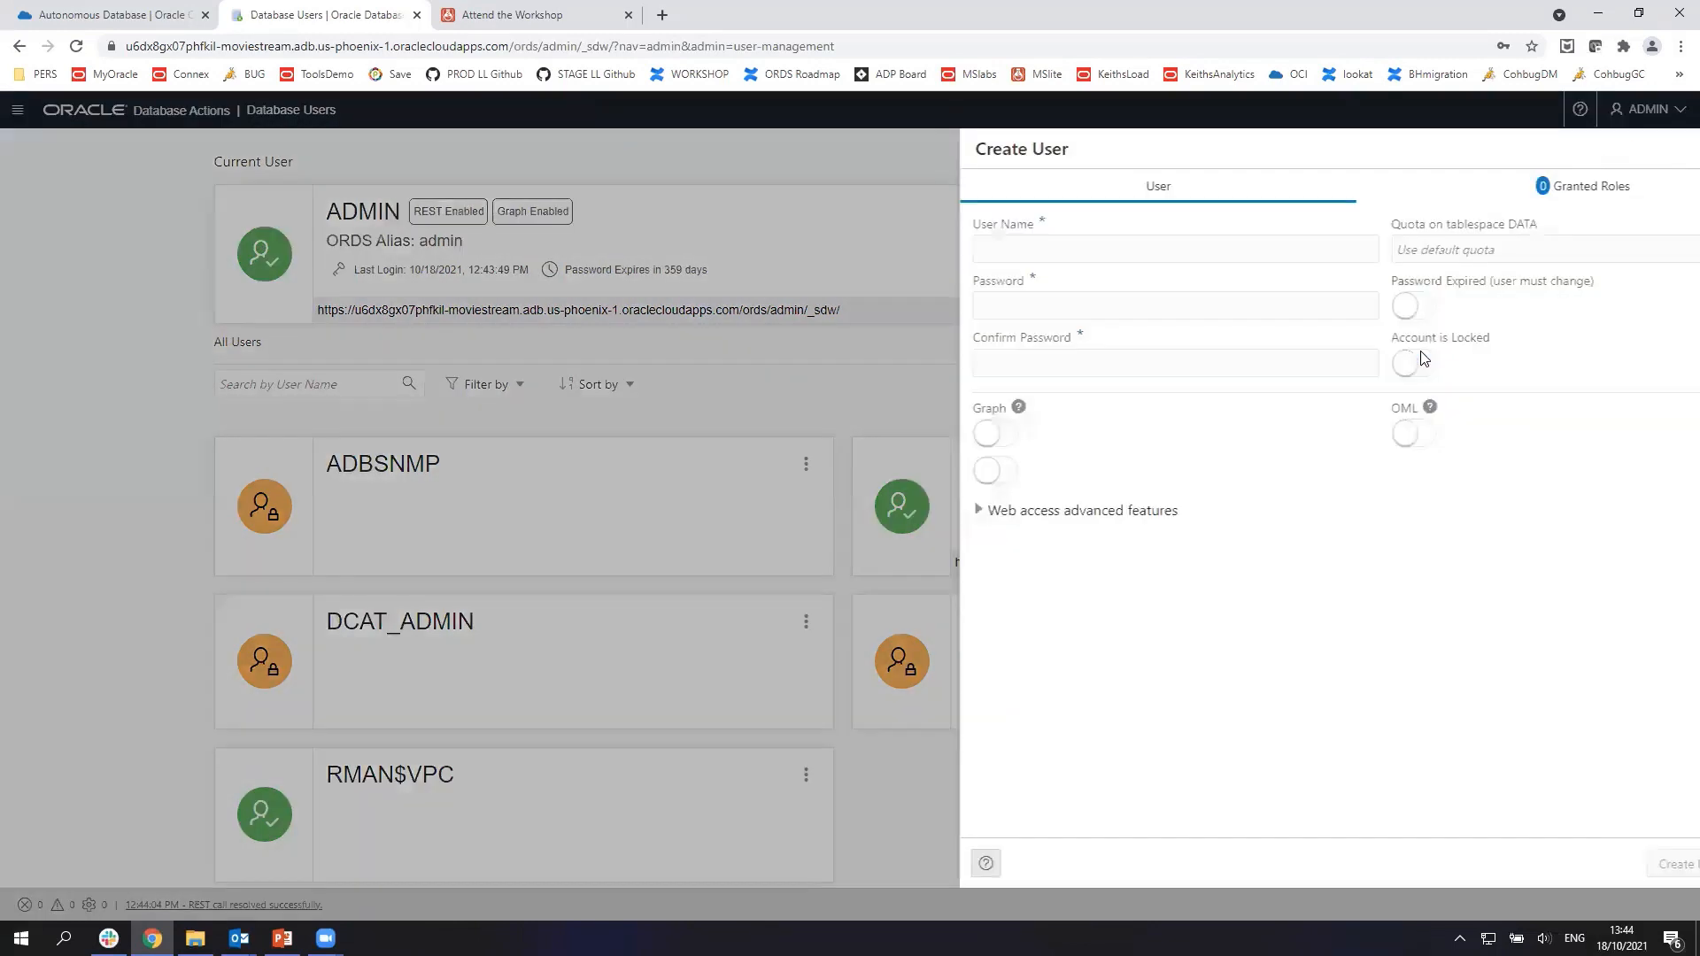
type("MOV")
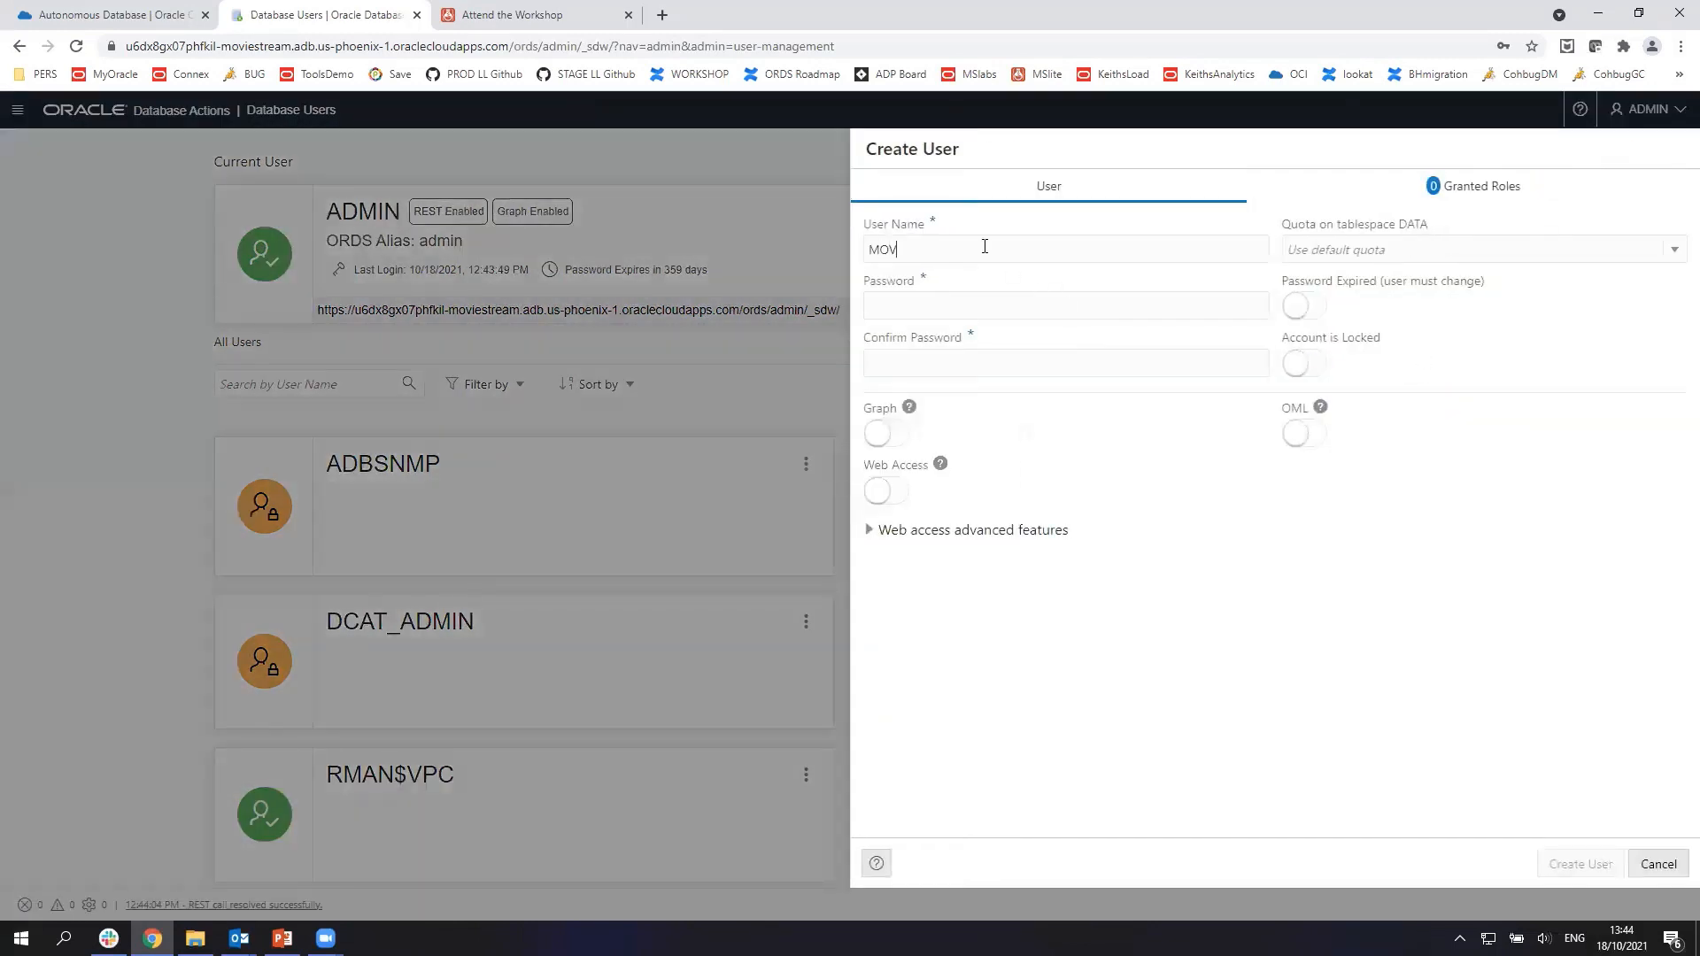
type("IESTREAM")
type("•")
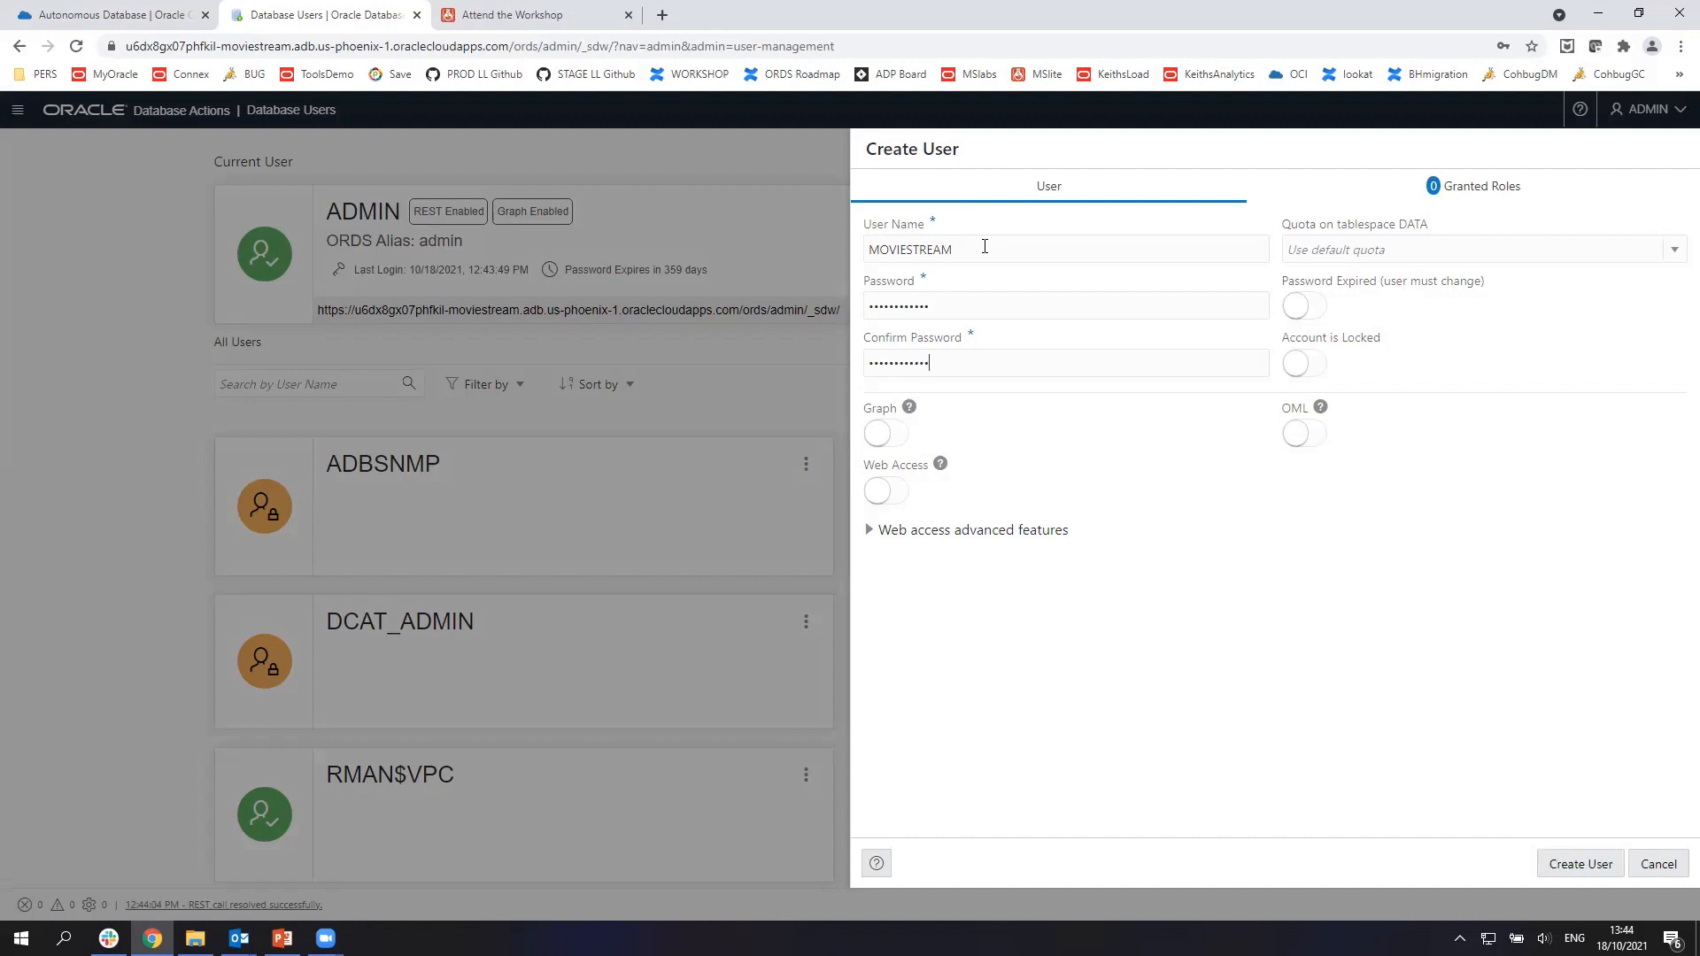
Enable Graph, Web Access and OML for the user, set the DATA tablespace quota to UNLIMITED, and create the user.
left_click(901, 439)
left_click(903, 497)
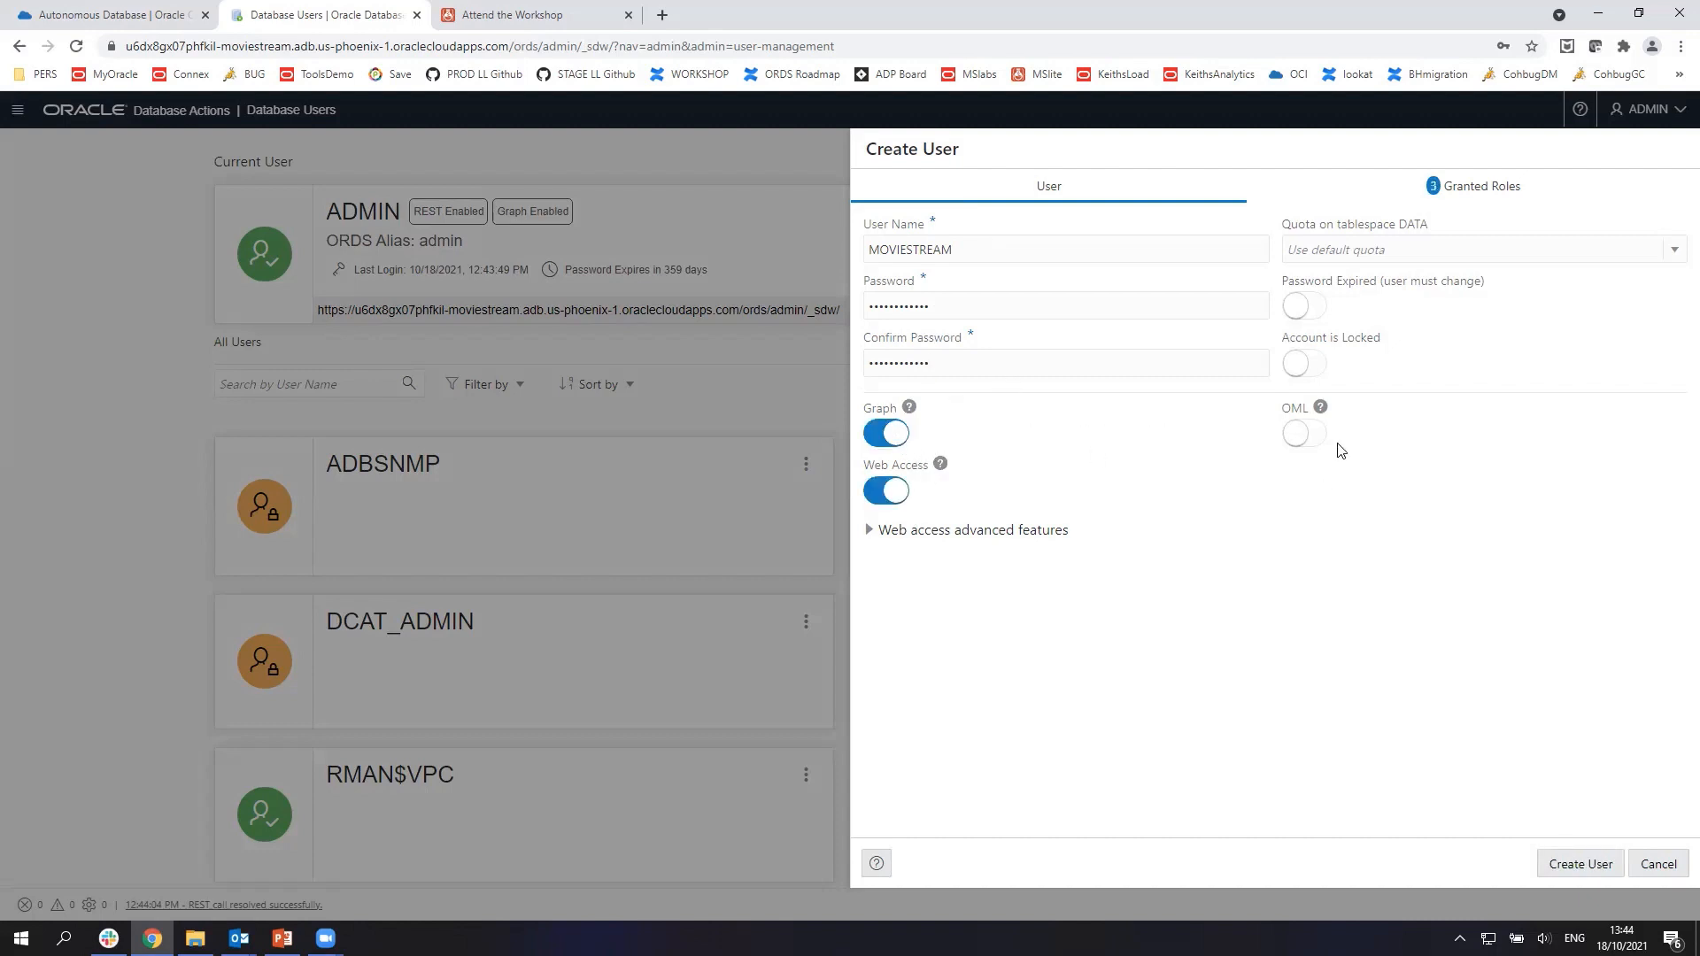
left_click(1307, 433)
left_click(1673, 251)
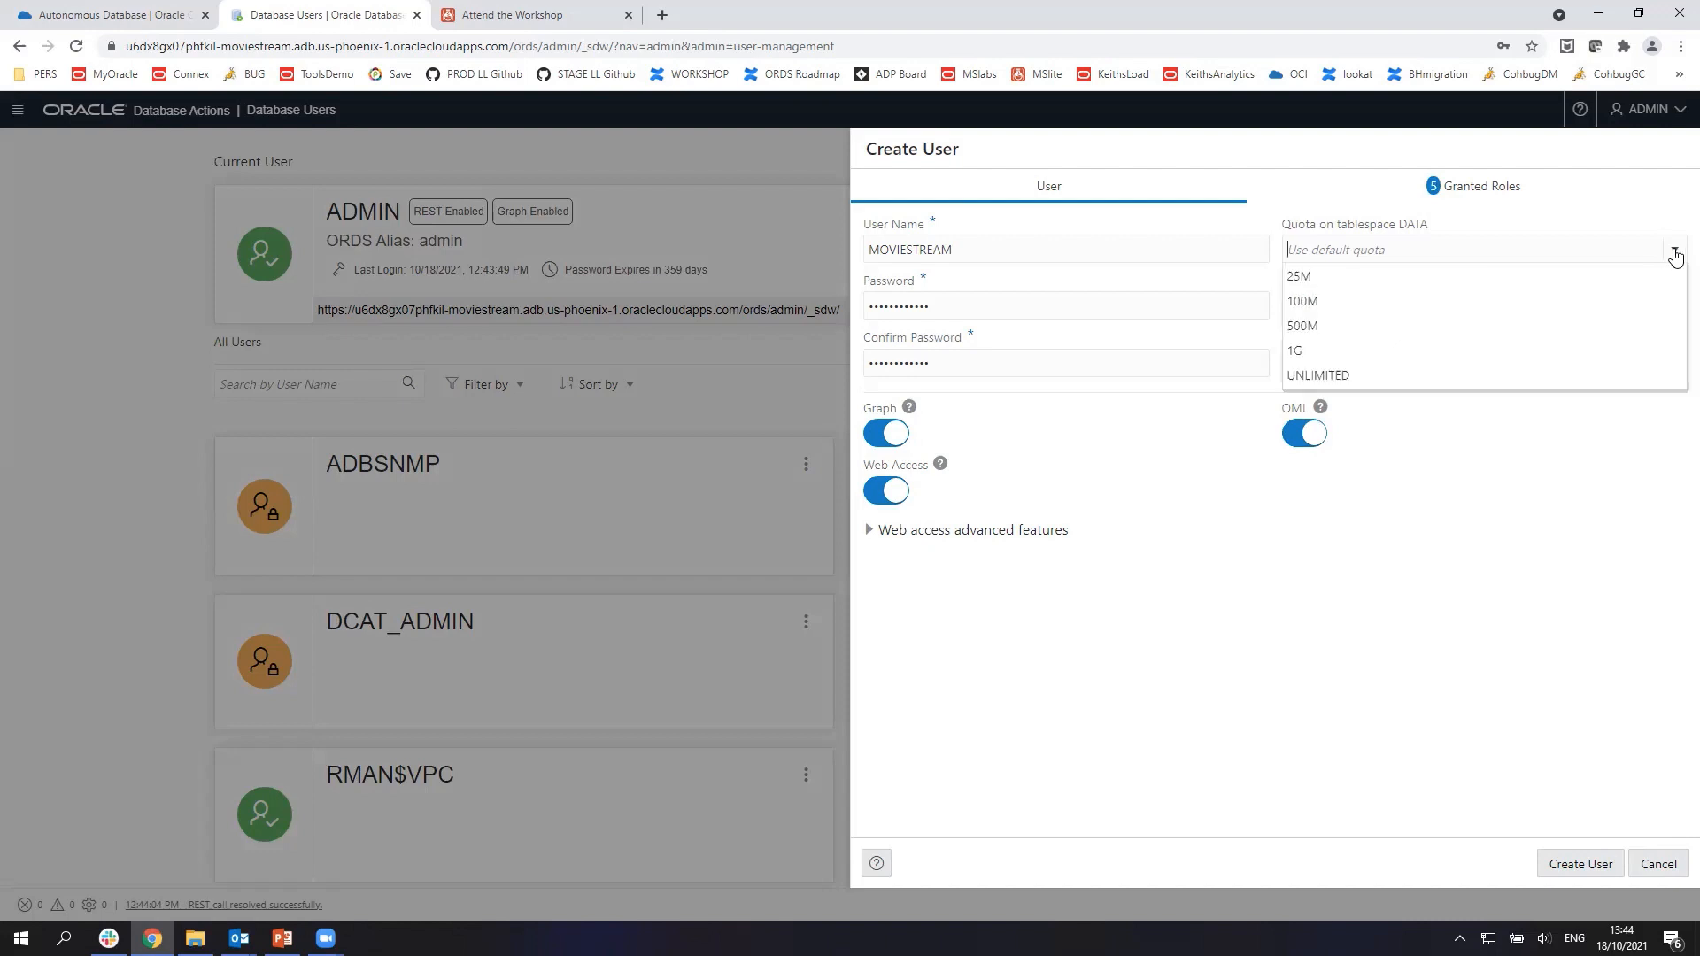
left_click(1636, 377)
left_click(1585, 869)
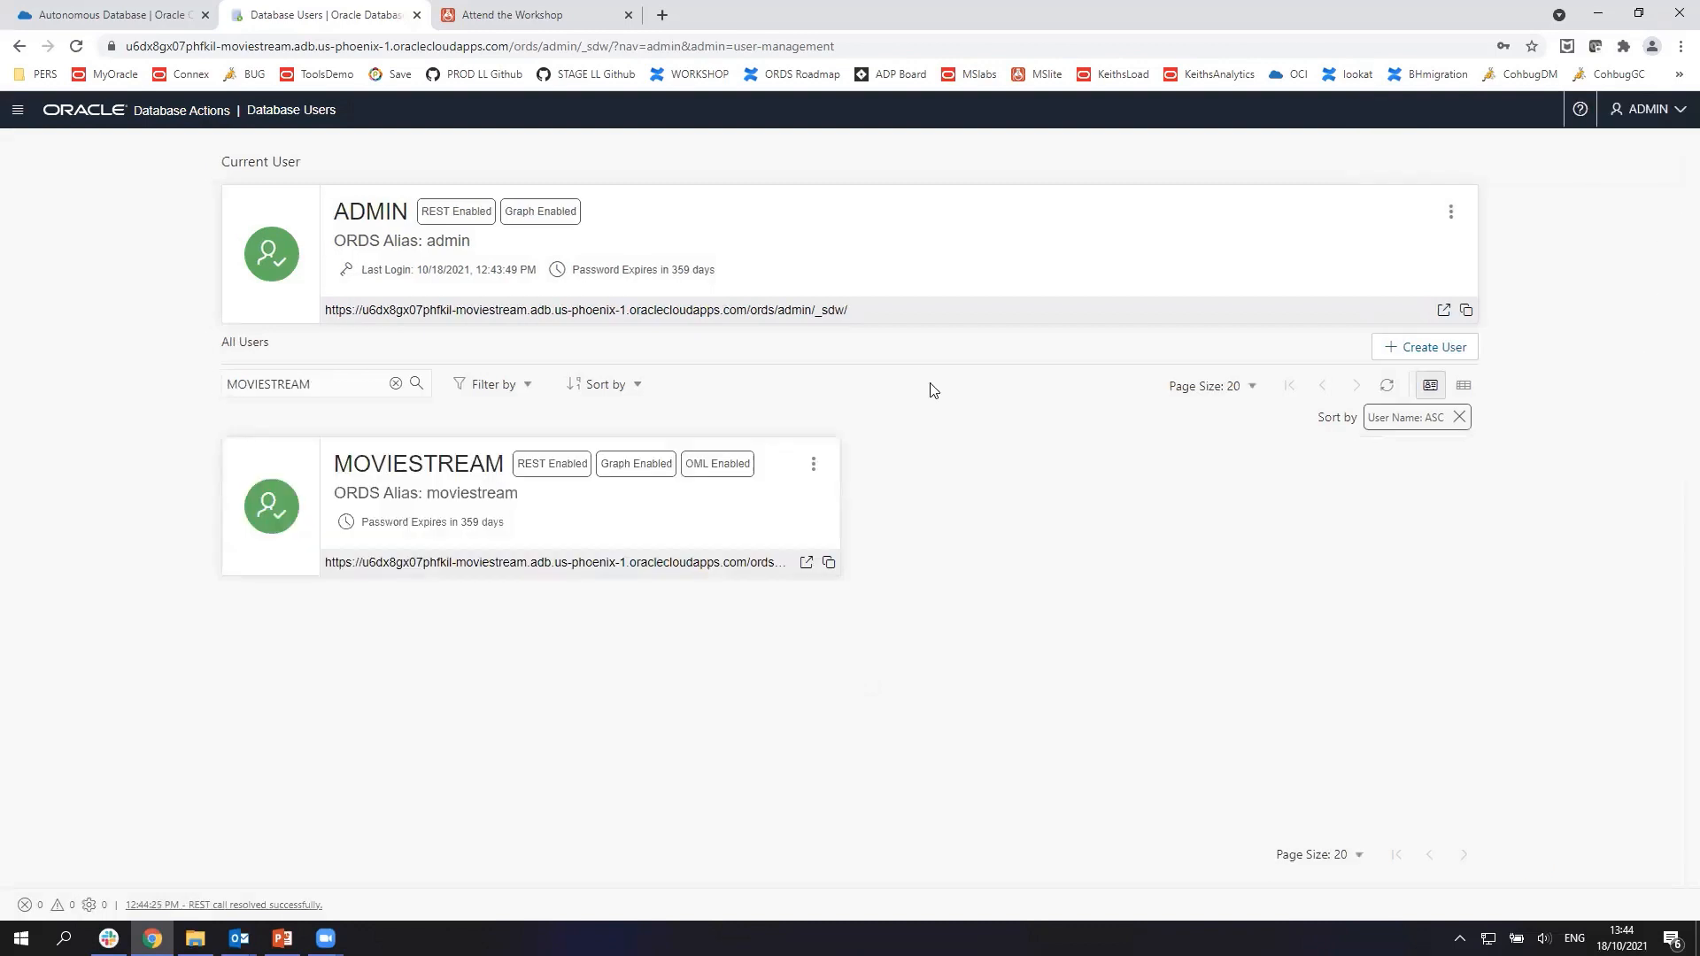
Run a SQL script granting moviestream execute on dbms_cloud, all on directory data_pump_dir, and create table, view, procedure, sequence and job.
left_click(15, 113)
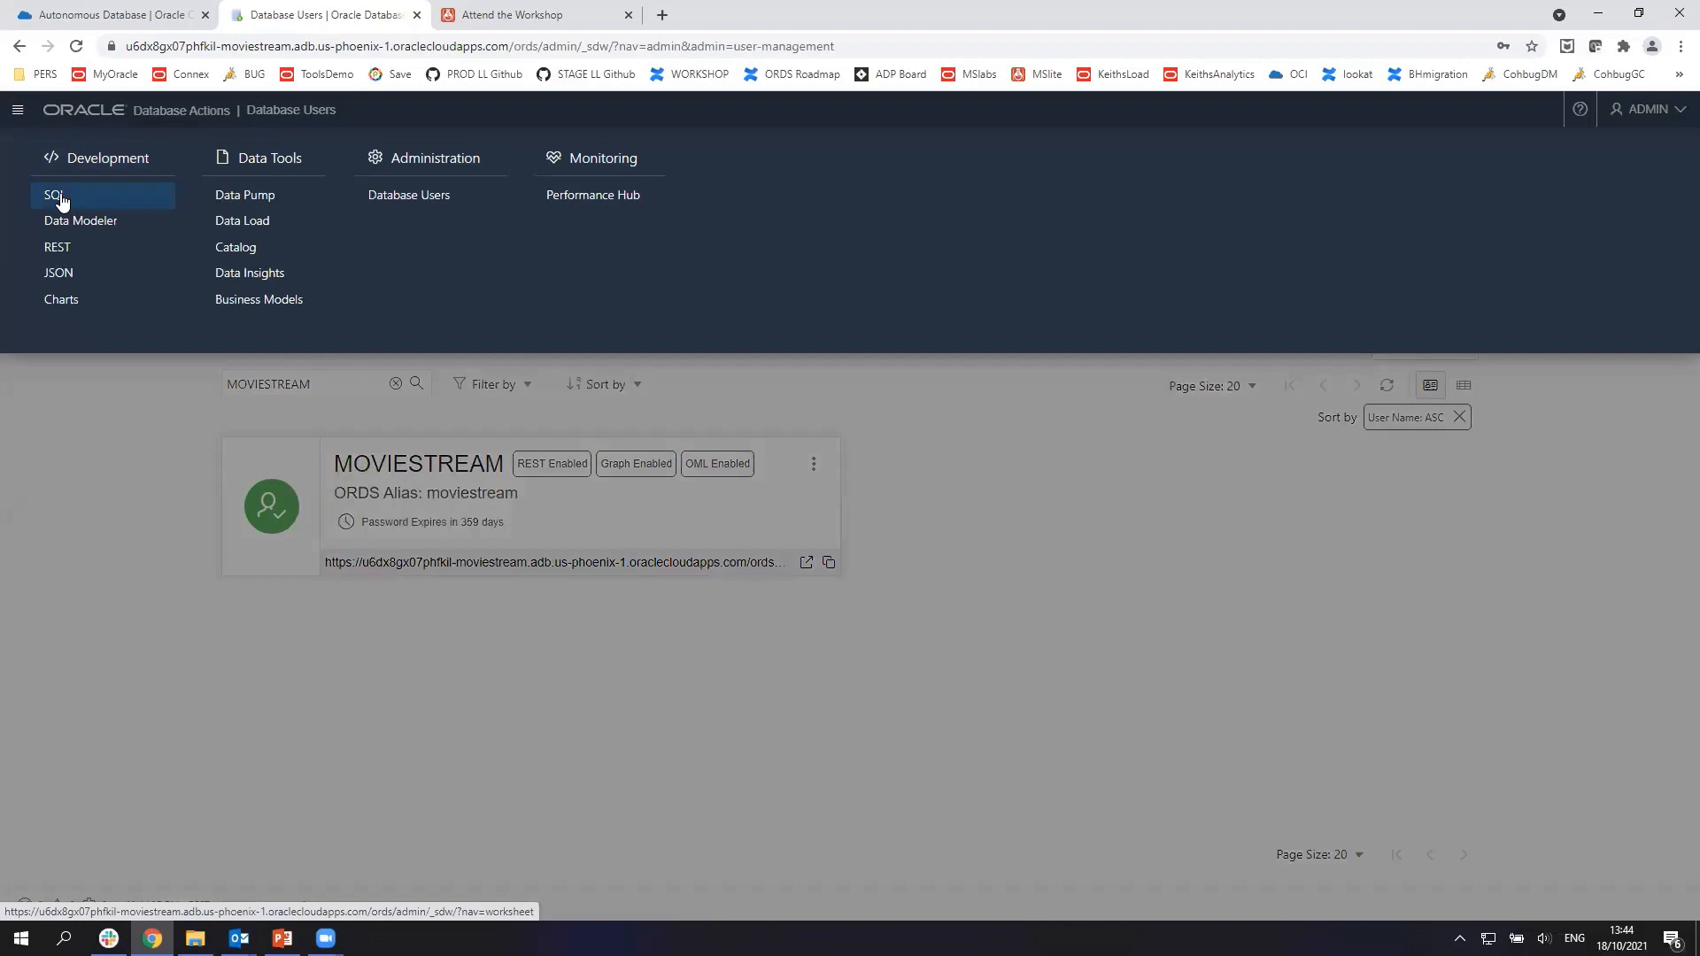
left_click(59, 197)
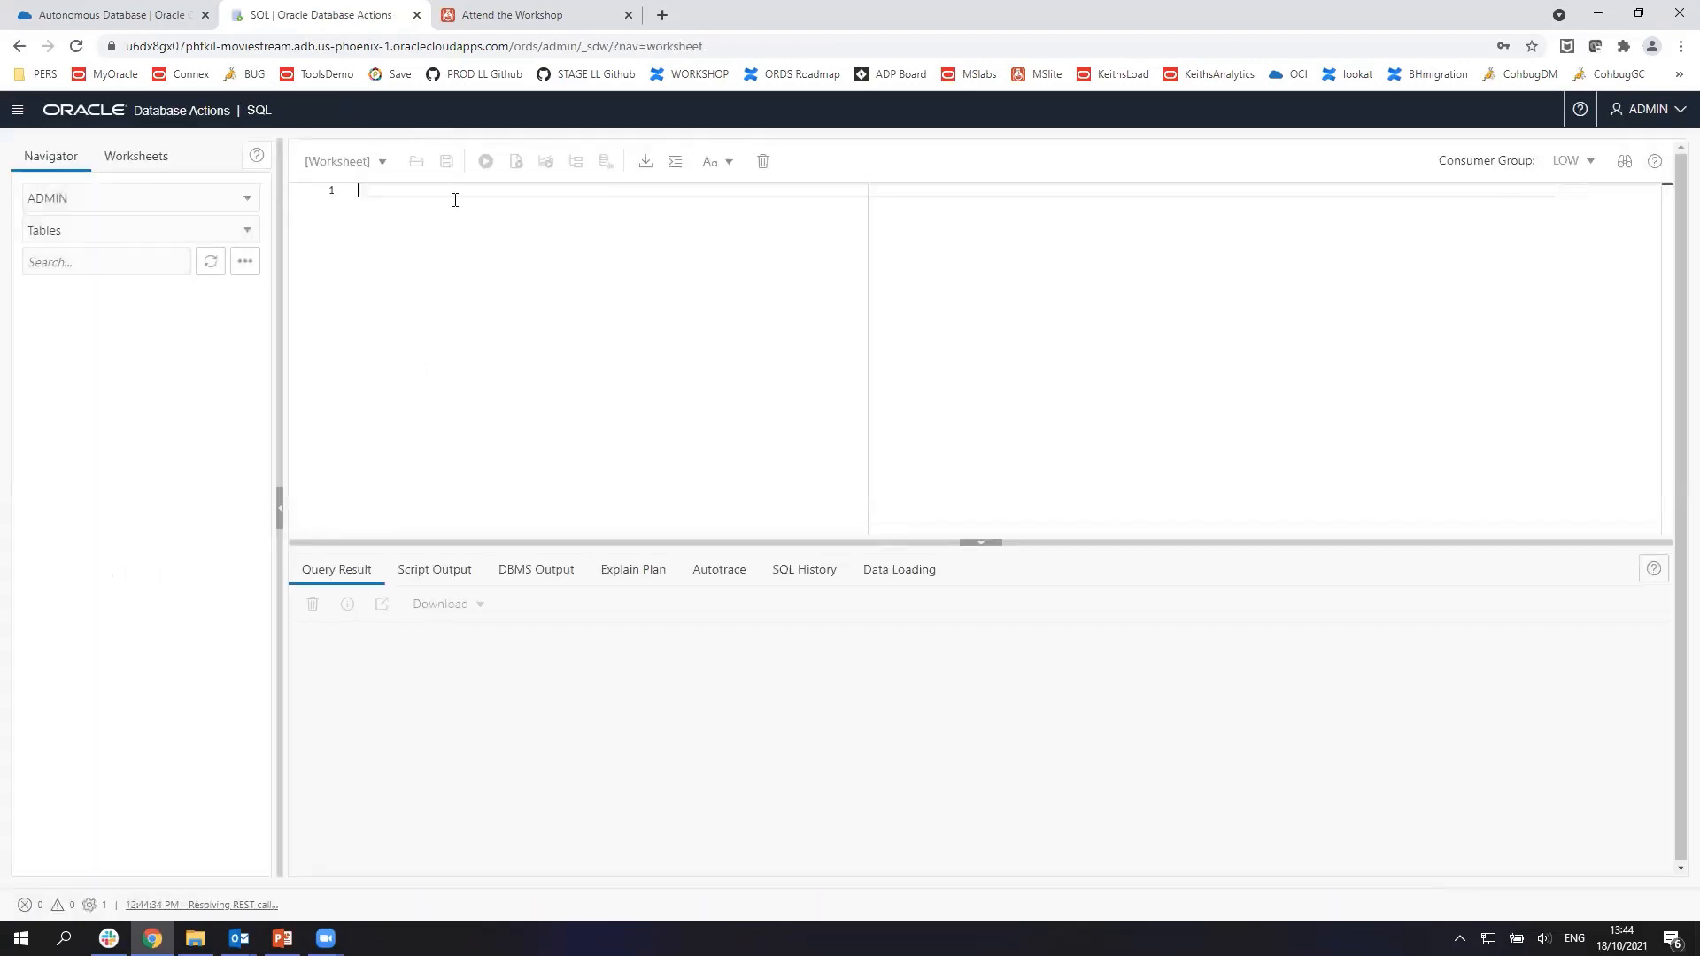
type("grant execute on dbms_cloud to moviestream; grant create table to moviestream; grant create view to moviestream; grant all on directory data_pump_dir to moviestream; grant create procedure to moviestream; grant create sequence to moviestream; grant create job to moviestream;")
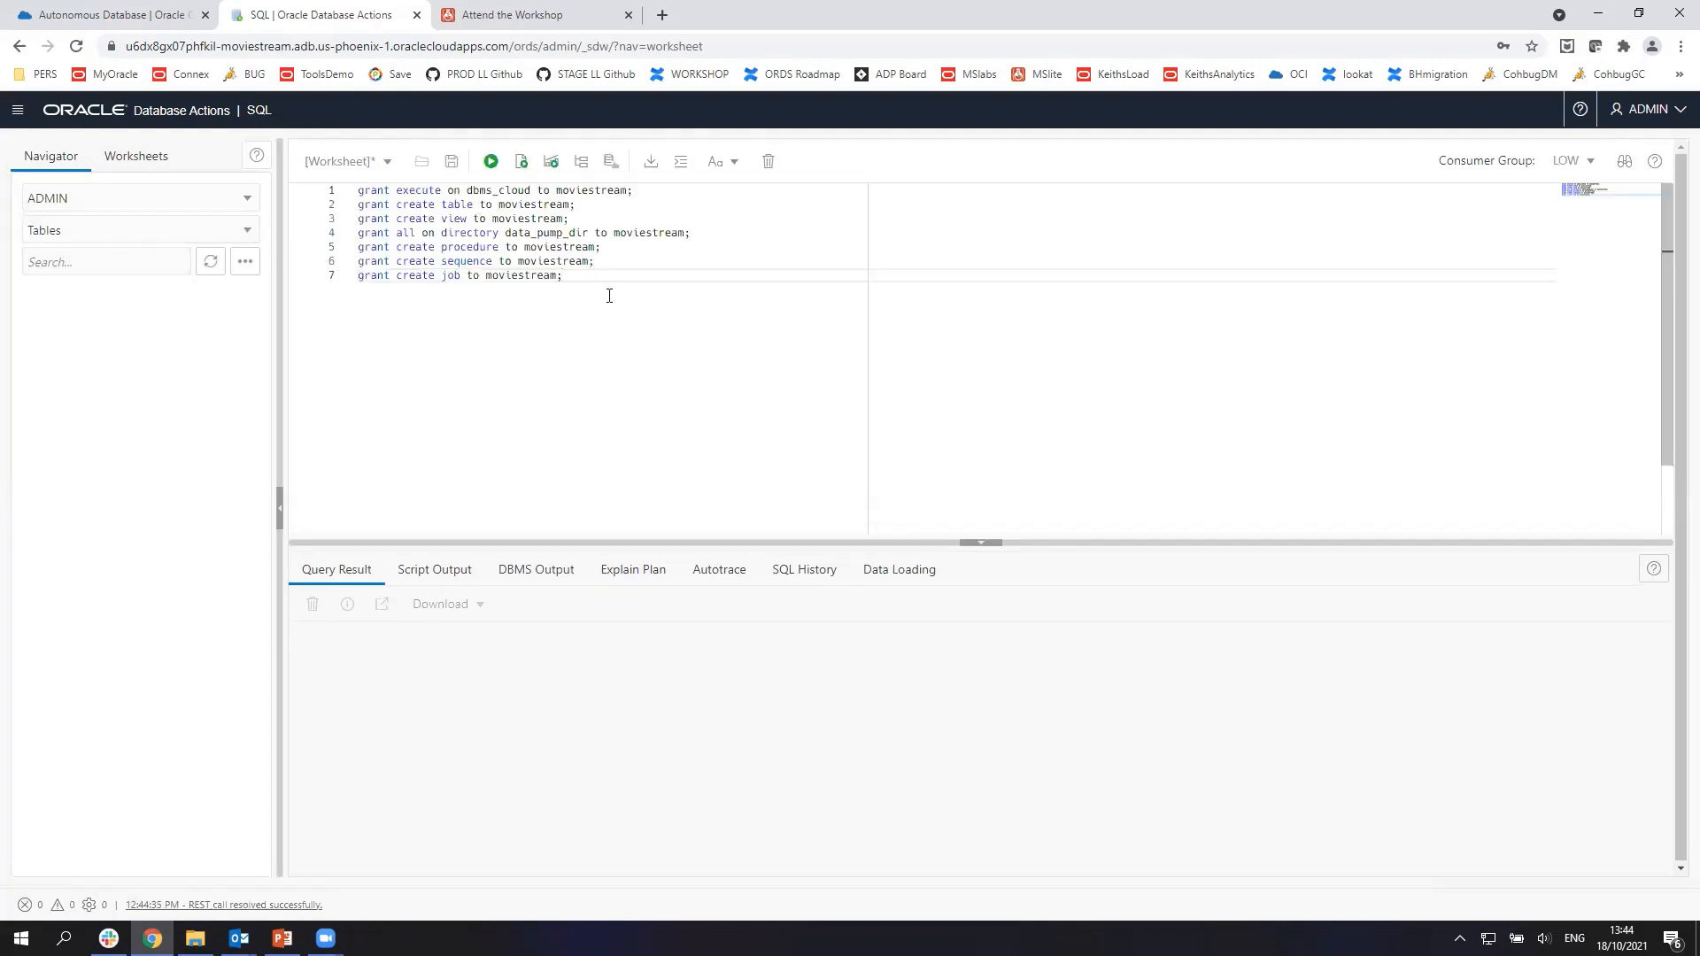
left_click(521, 162)
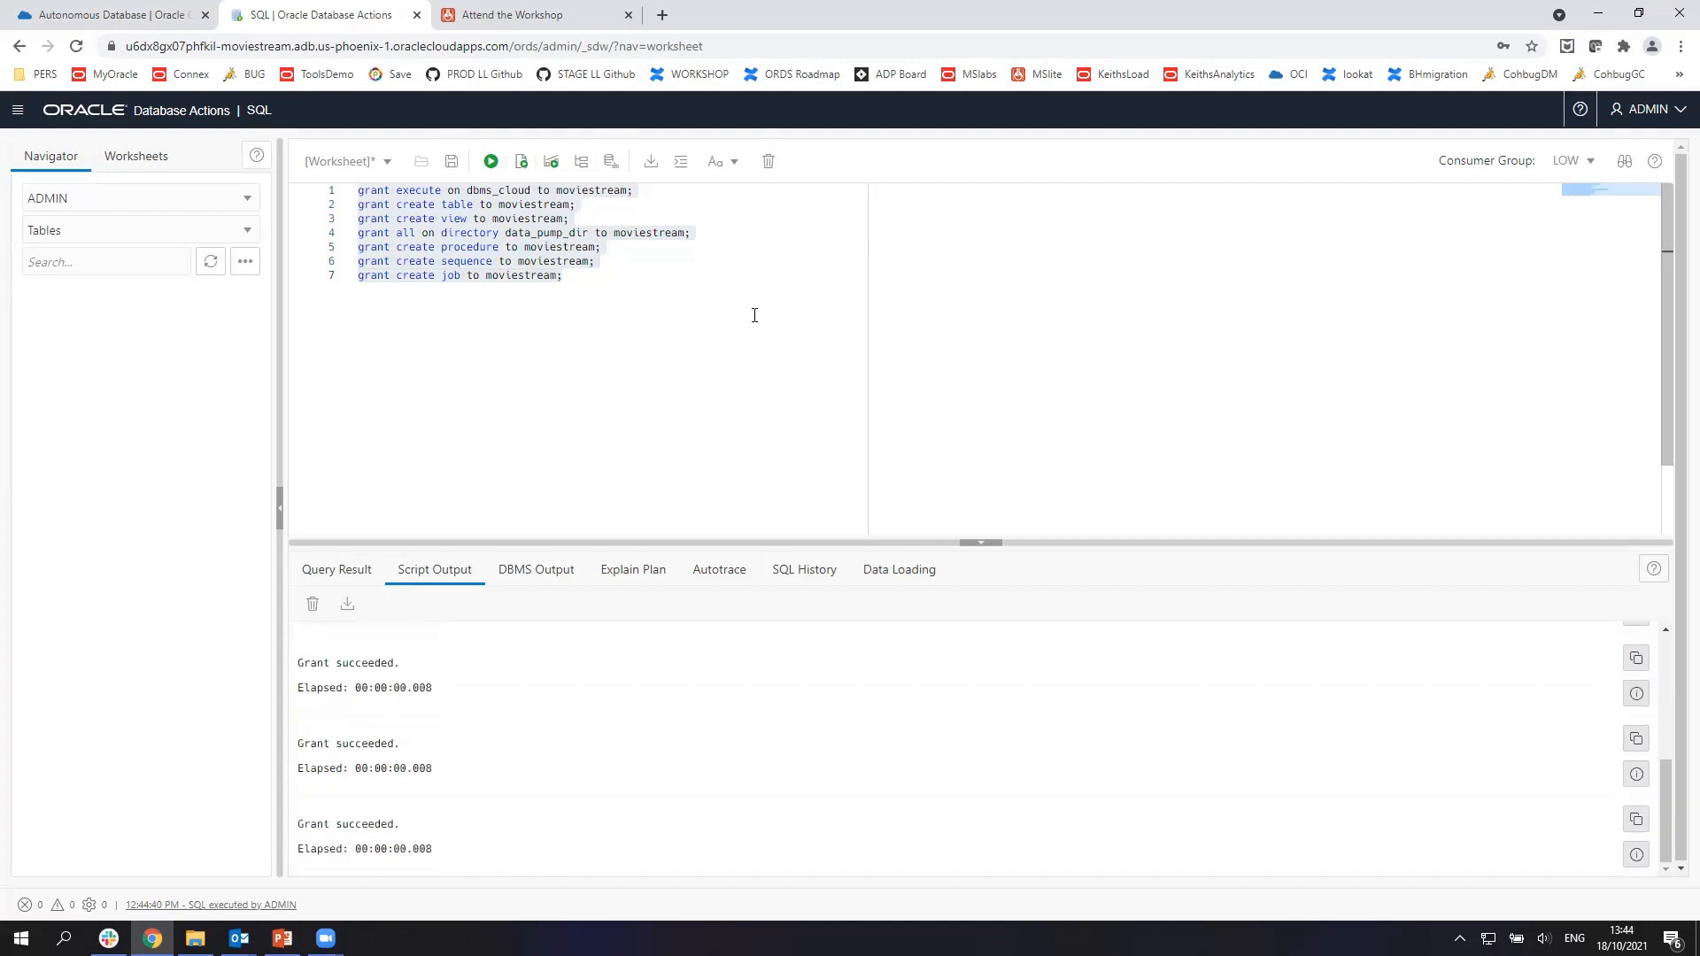
Sign out of the ADMIN session and return to the Database Actions sign-in page.
left_click(1645, 109)
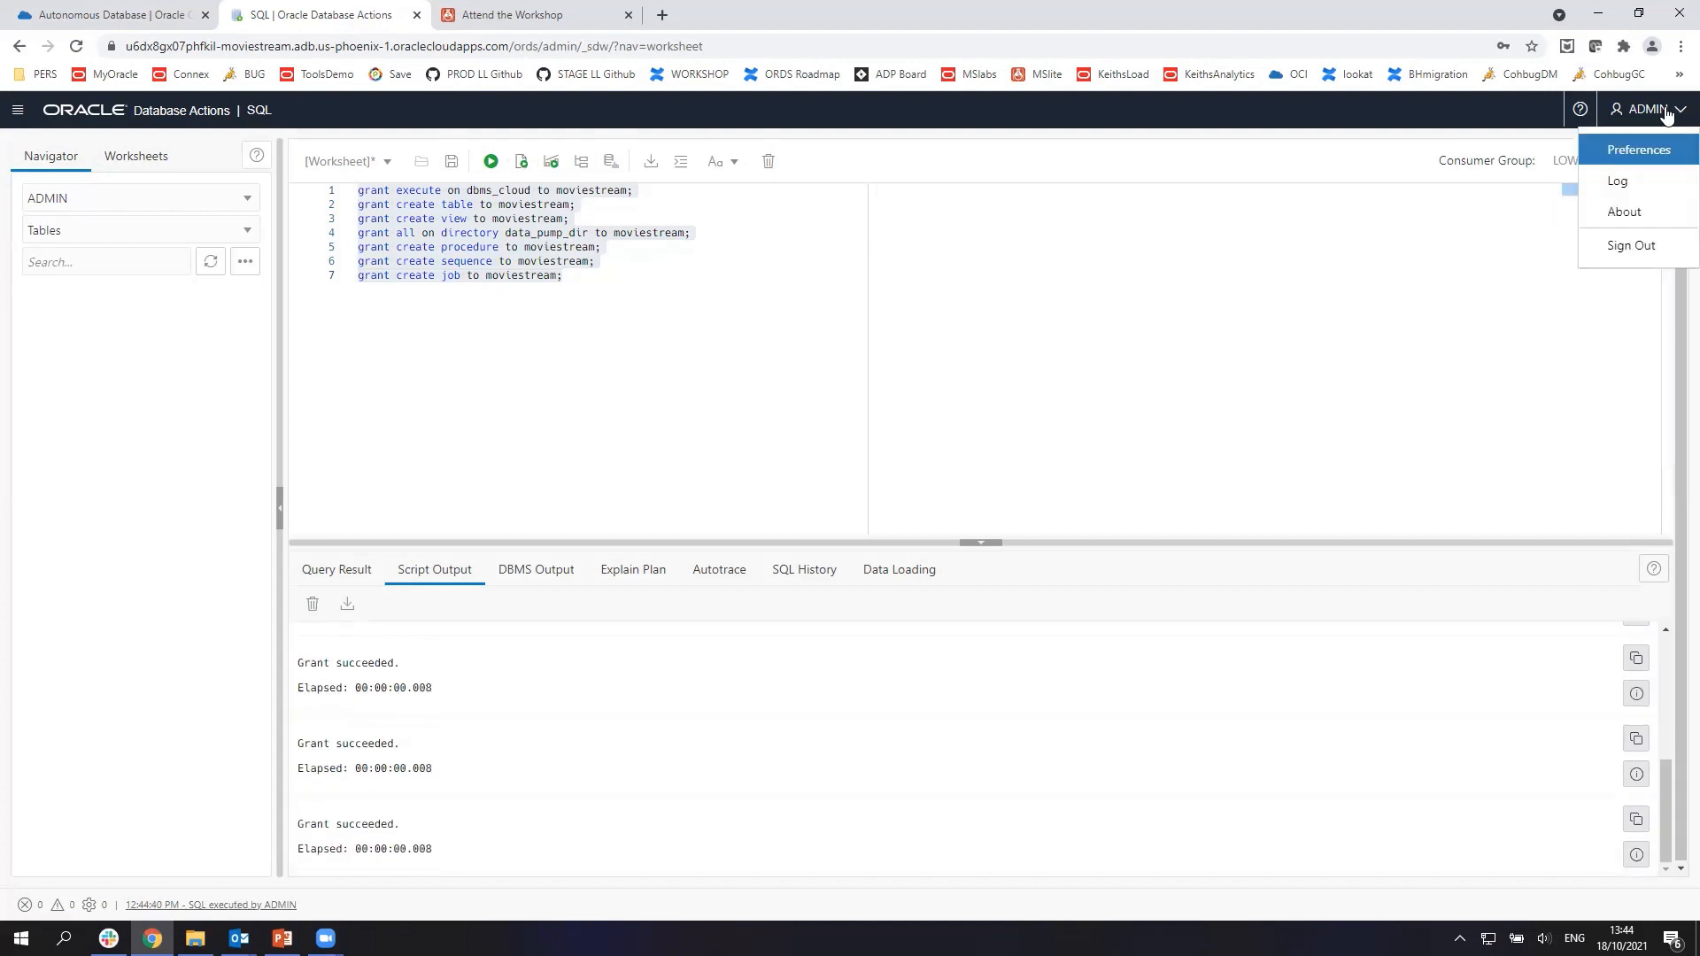
left_click(1645, 244)
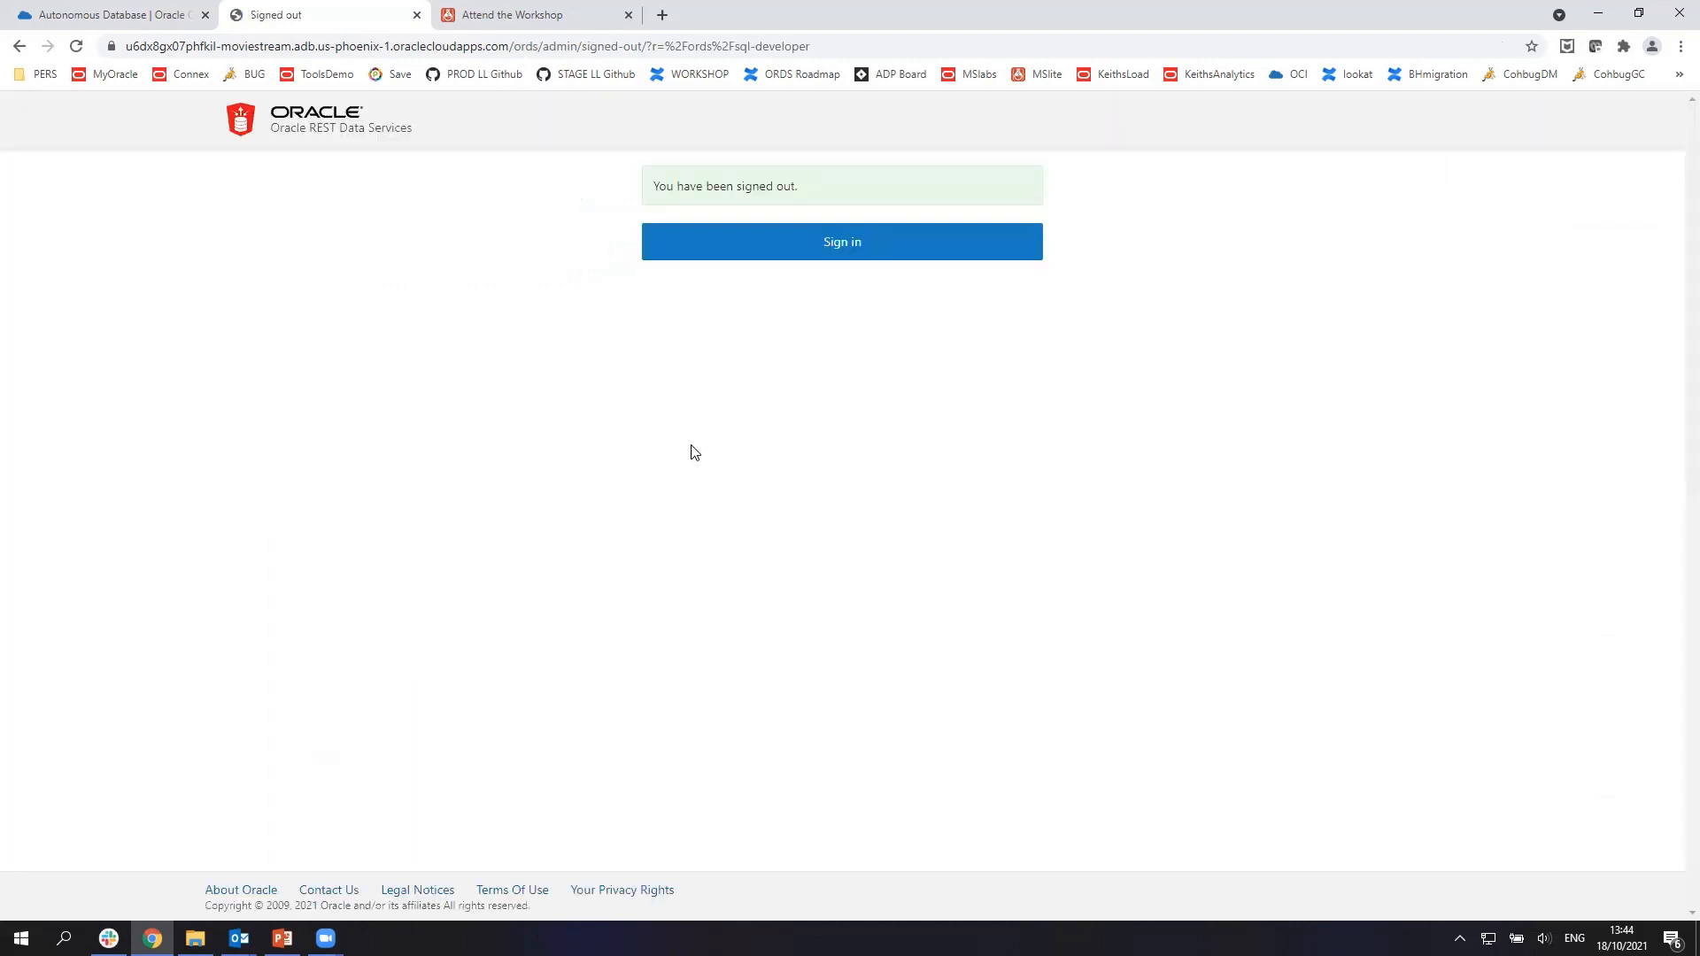
left_click(785, 255)
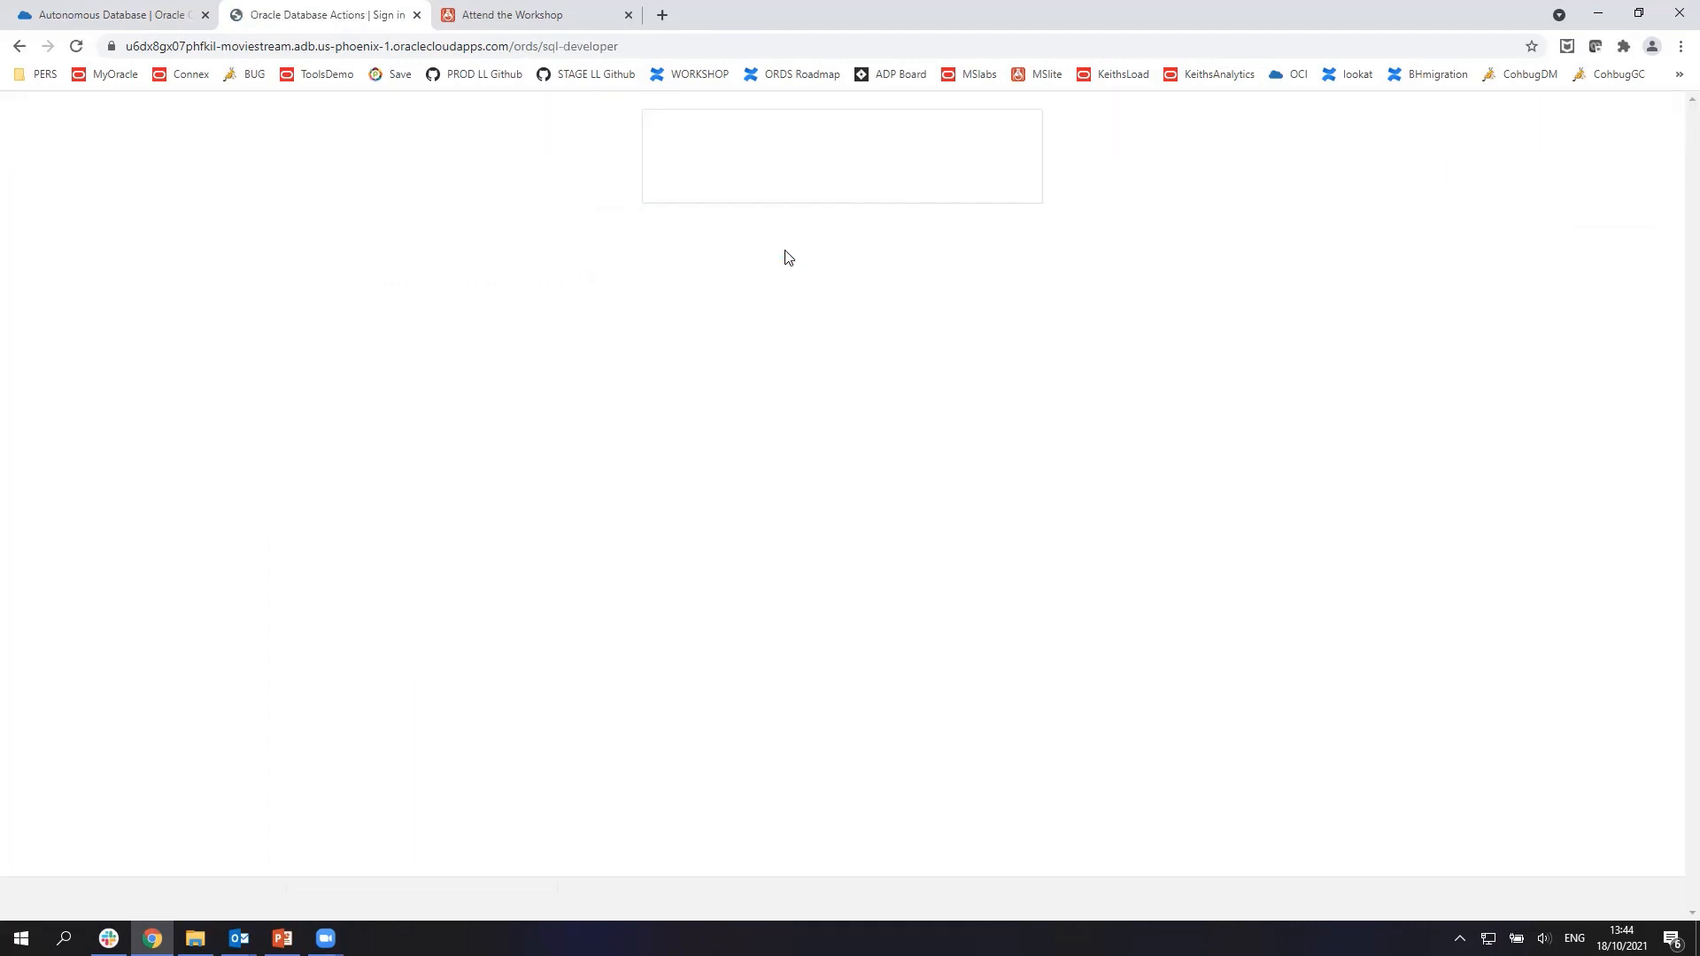
Sign in as MOVIESTREAM with the prefilled password and open the Data Load tool.
left_click(712, 207)
type("MOVIE")
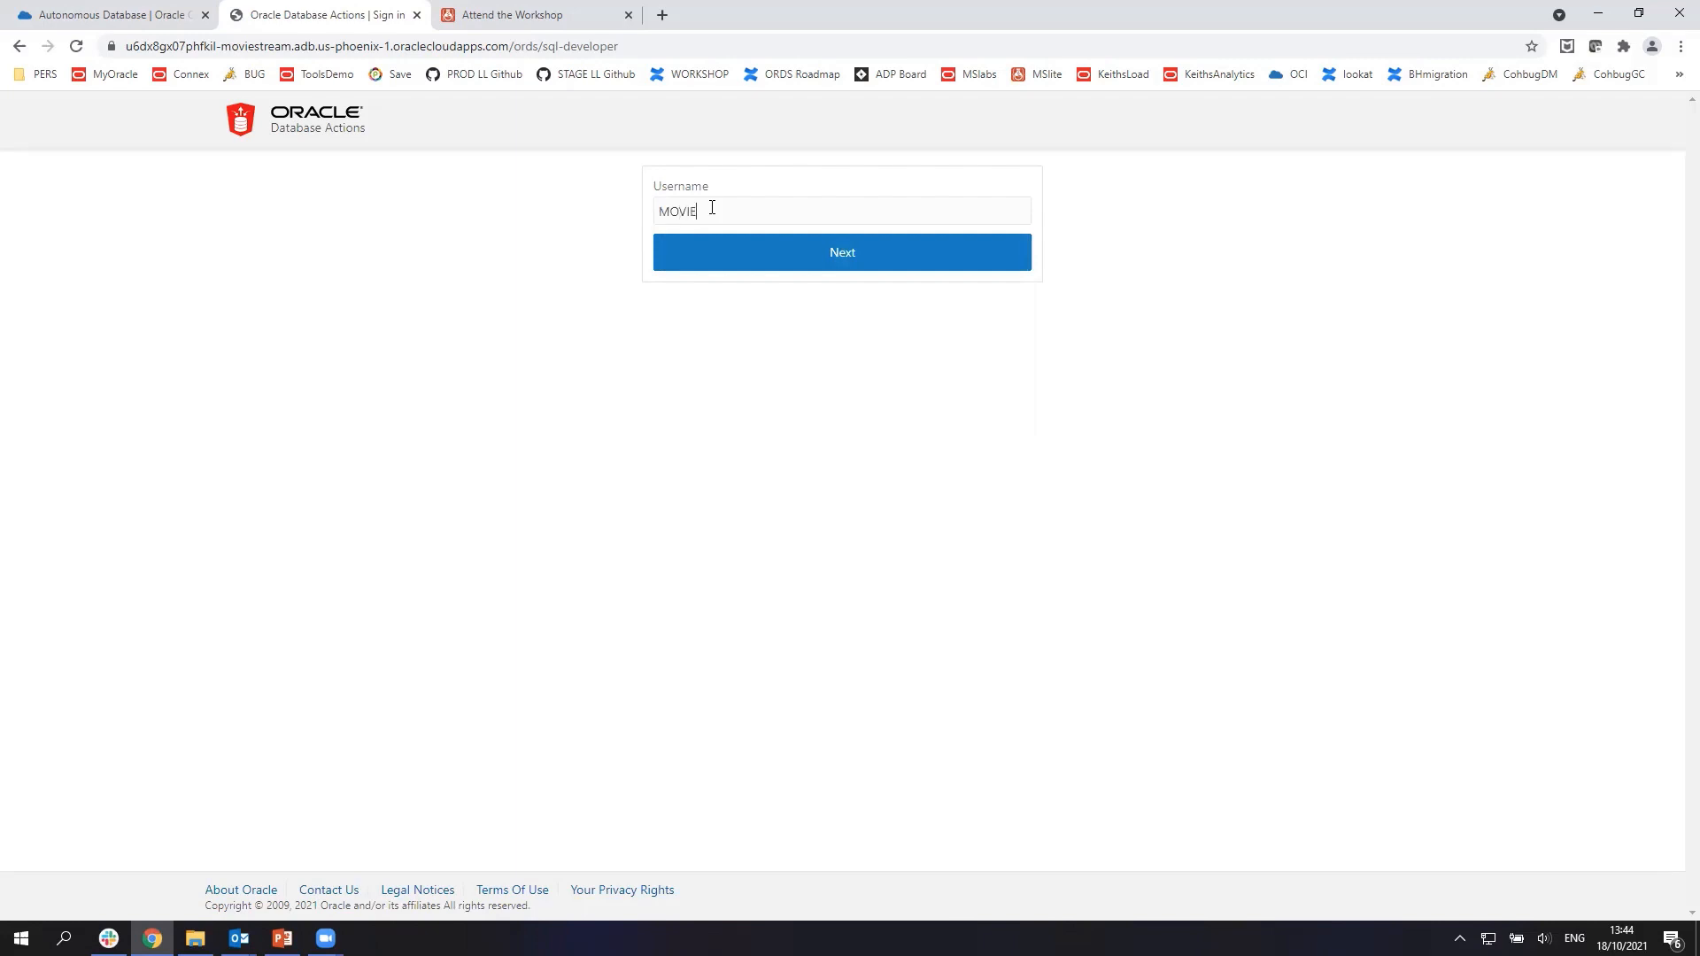
type("STREAM")
left_click(739, 253)
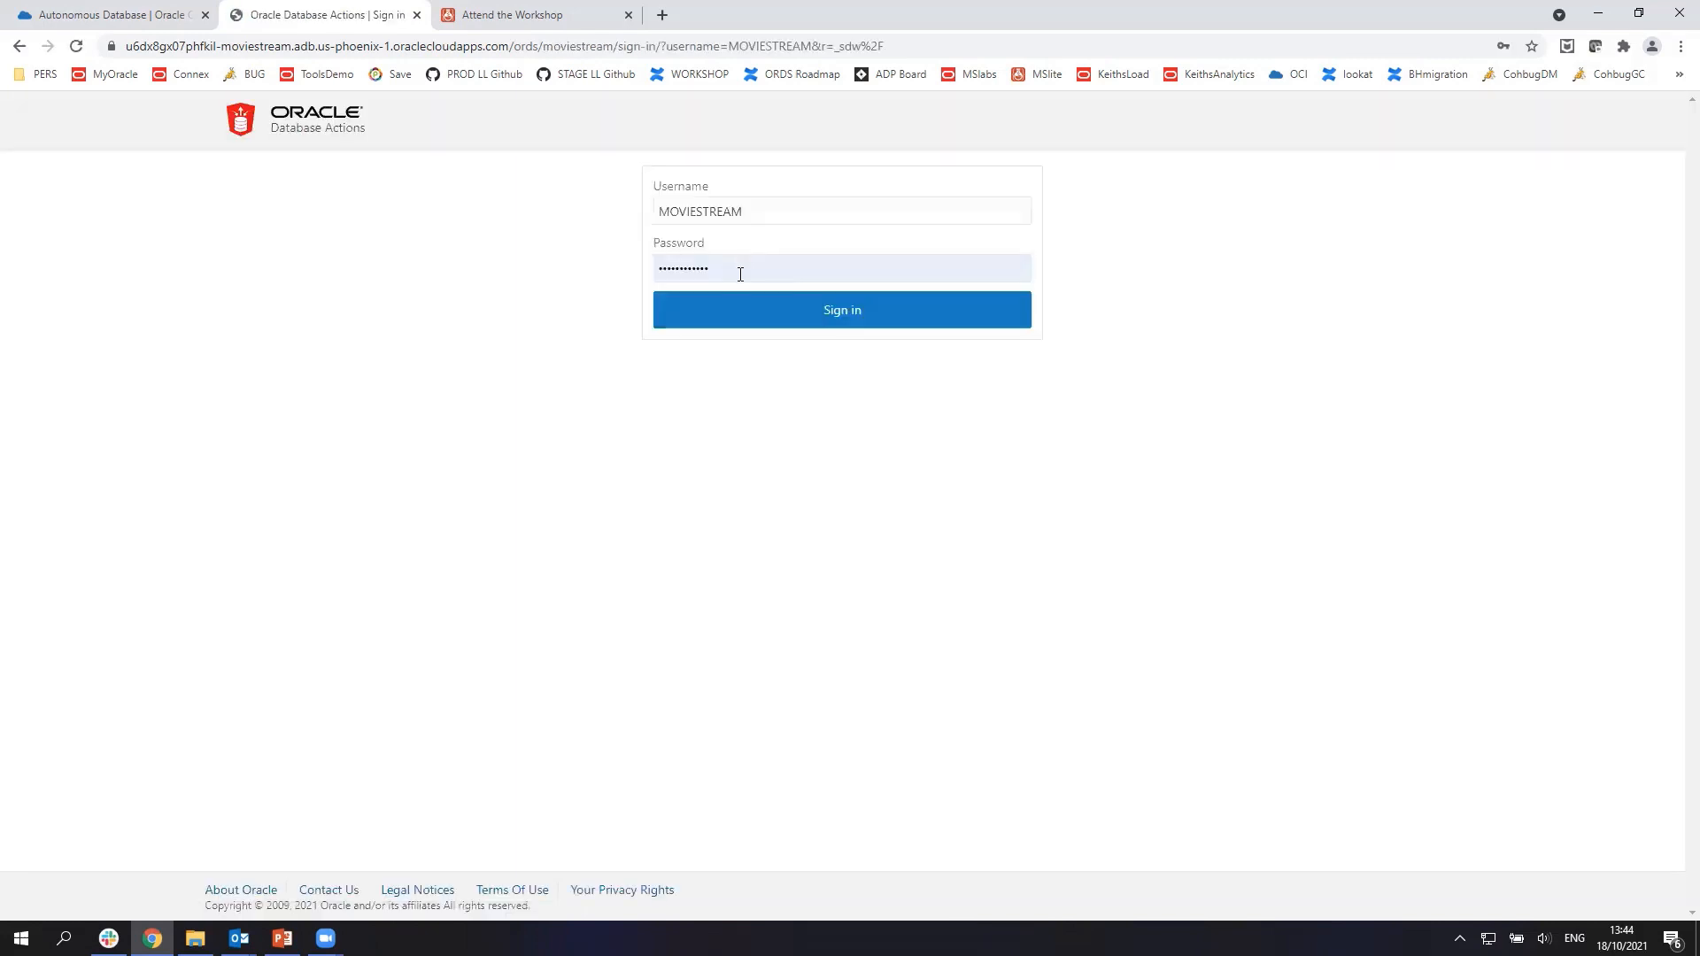
left_click(788, 317)
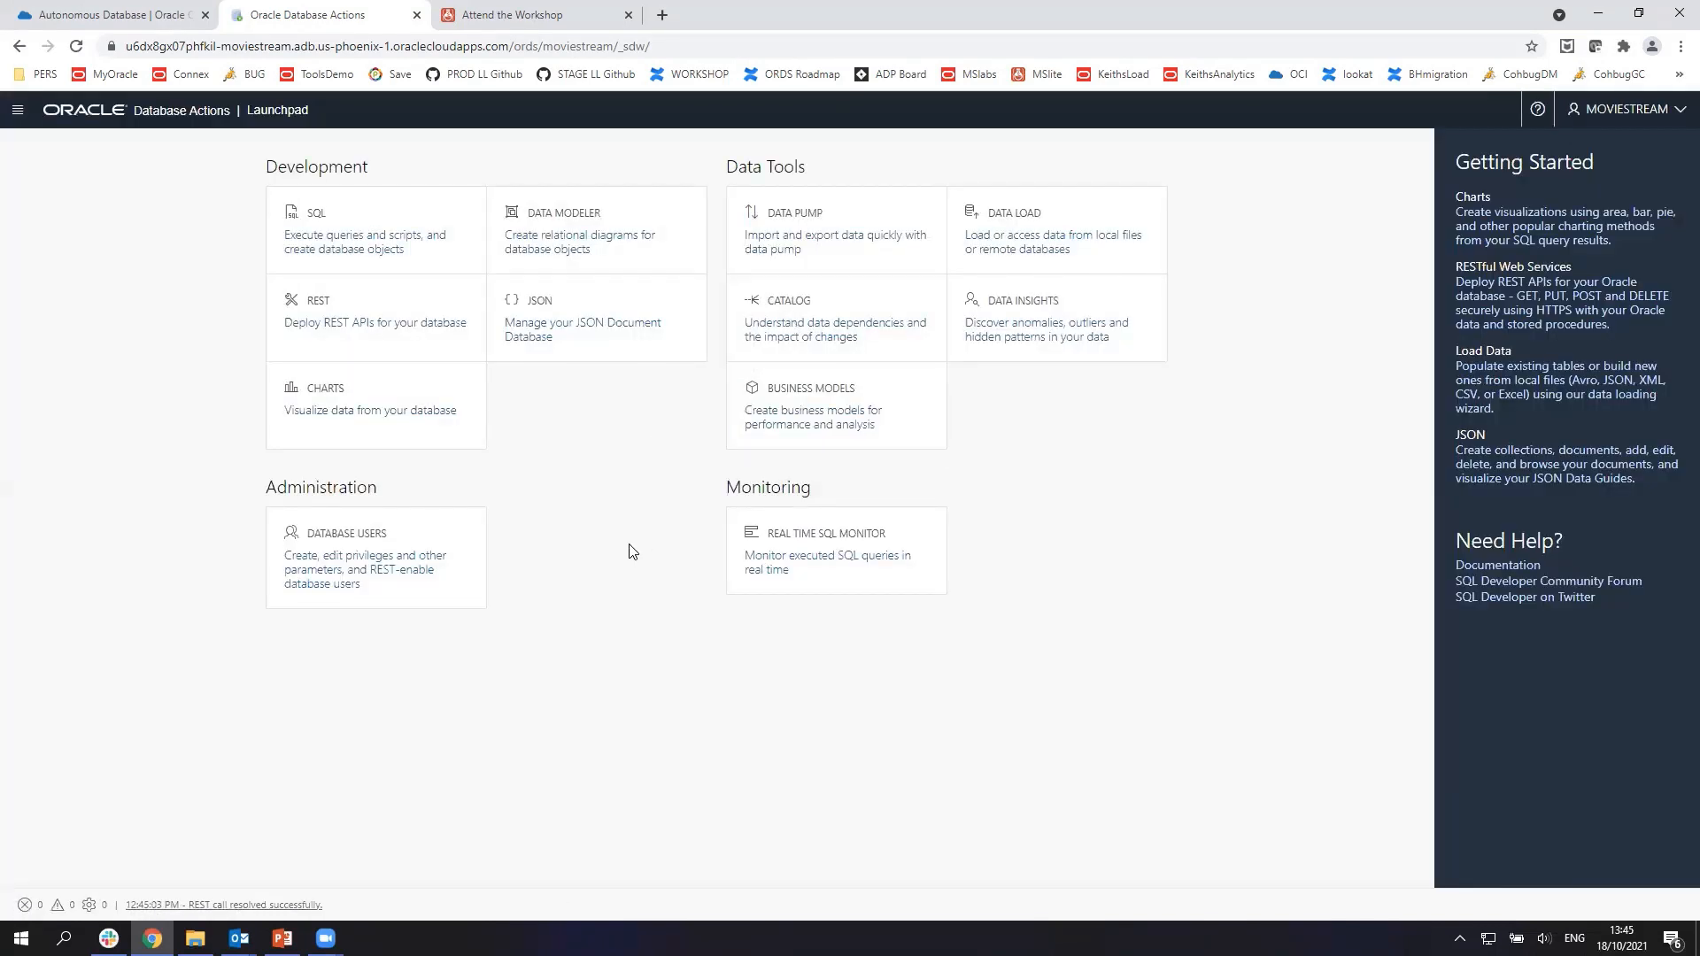
left_click(1066, 240)
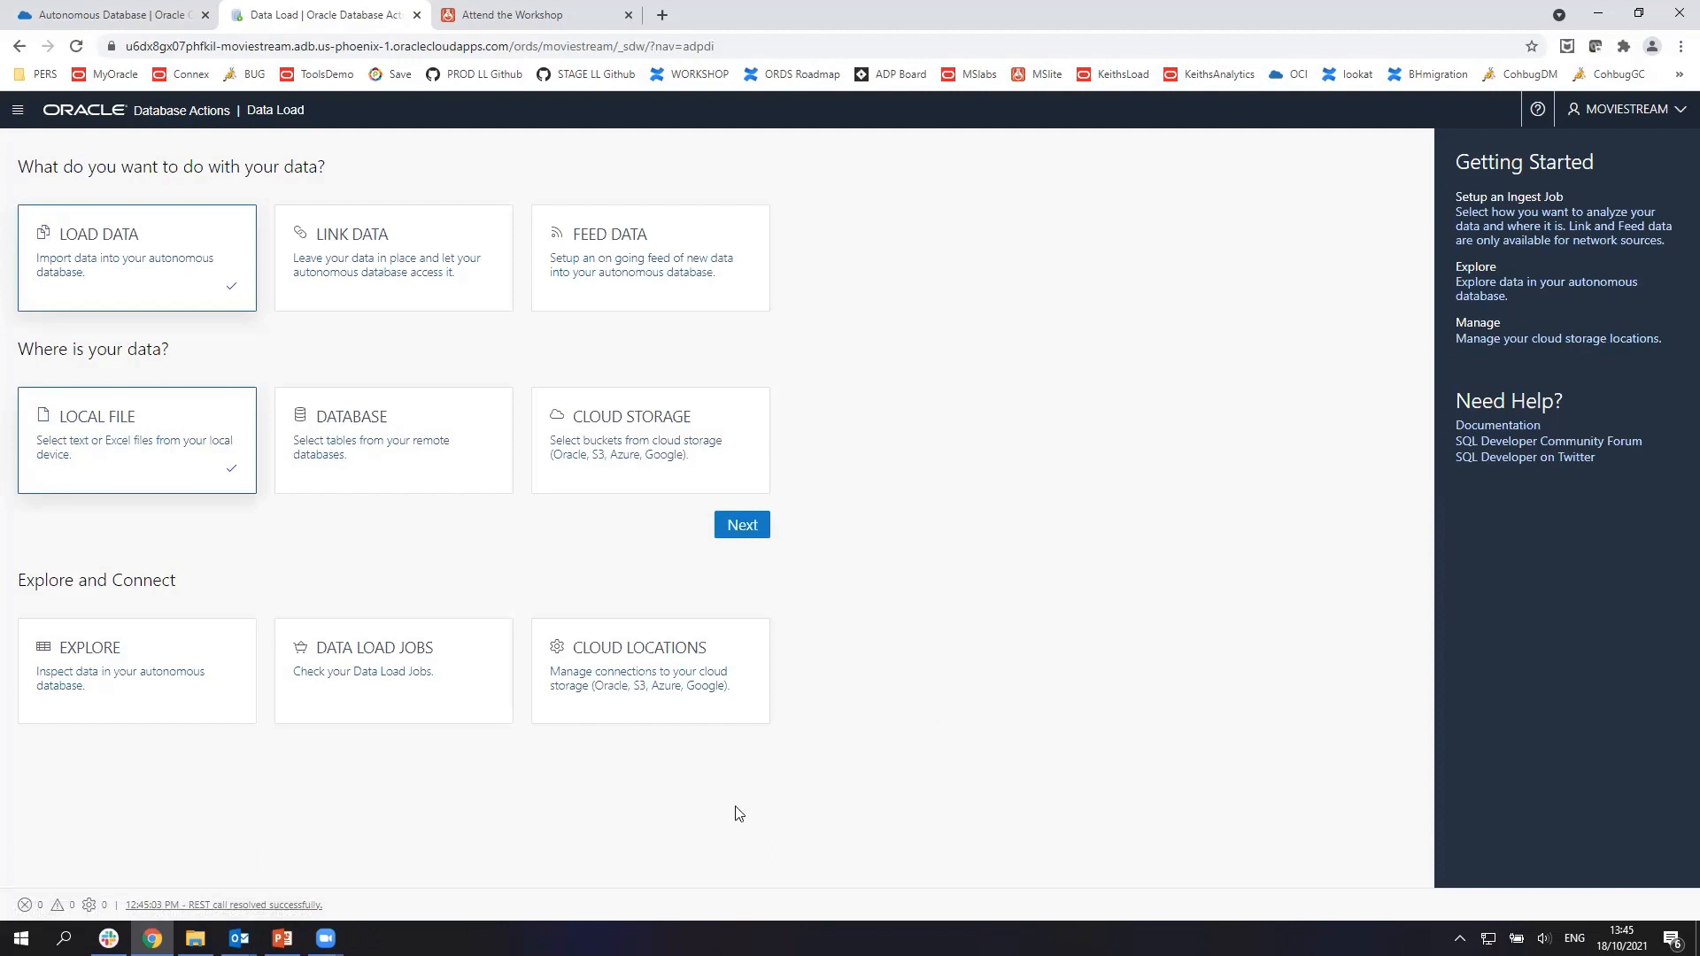
left_click(651, 689)
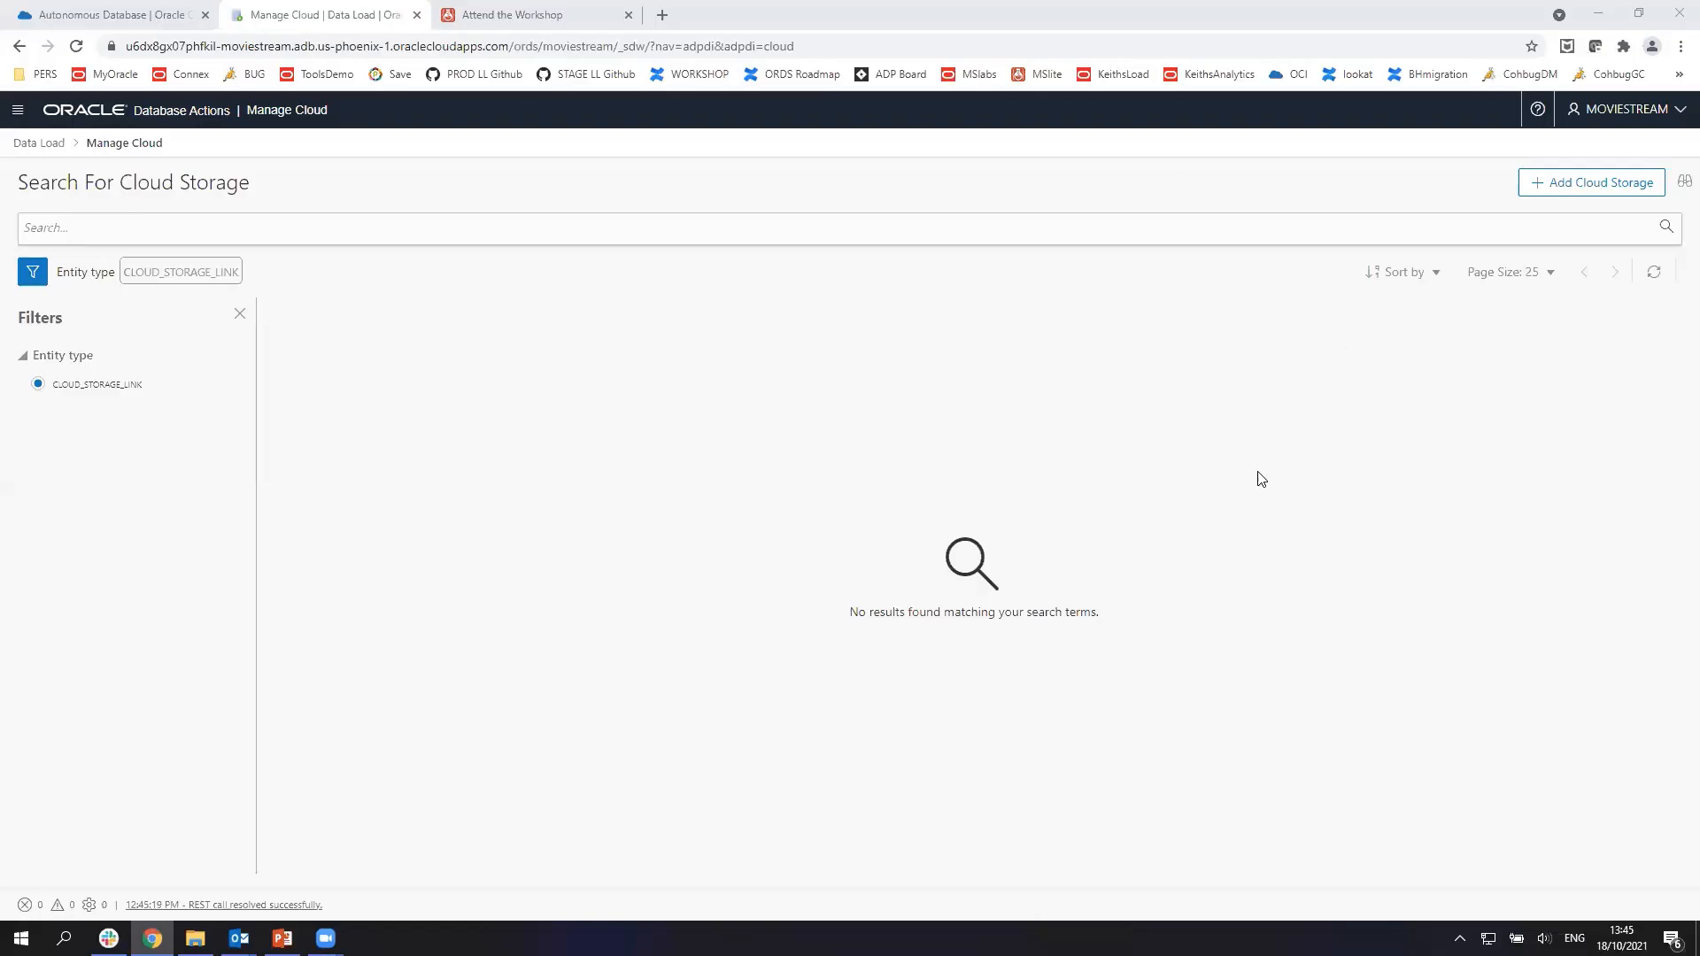
left_click(1565, 183)
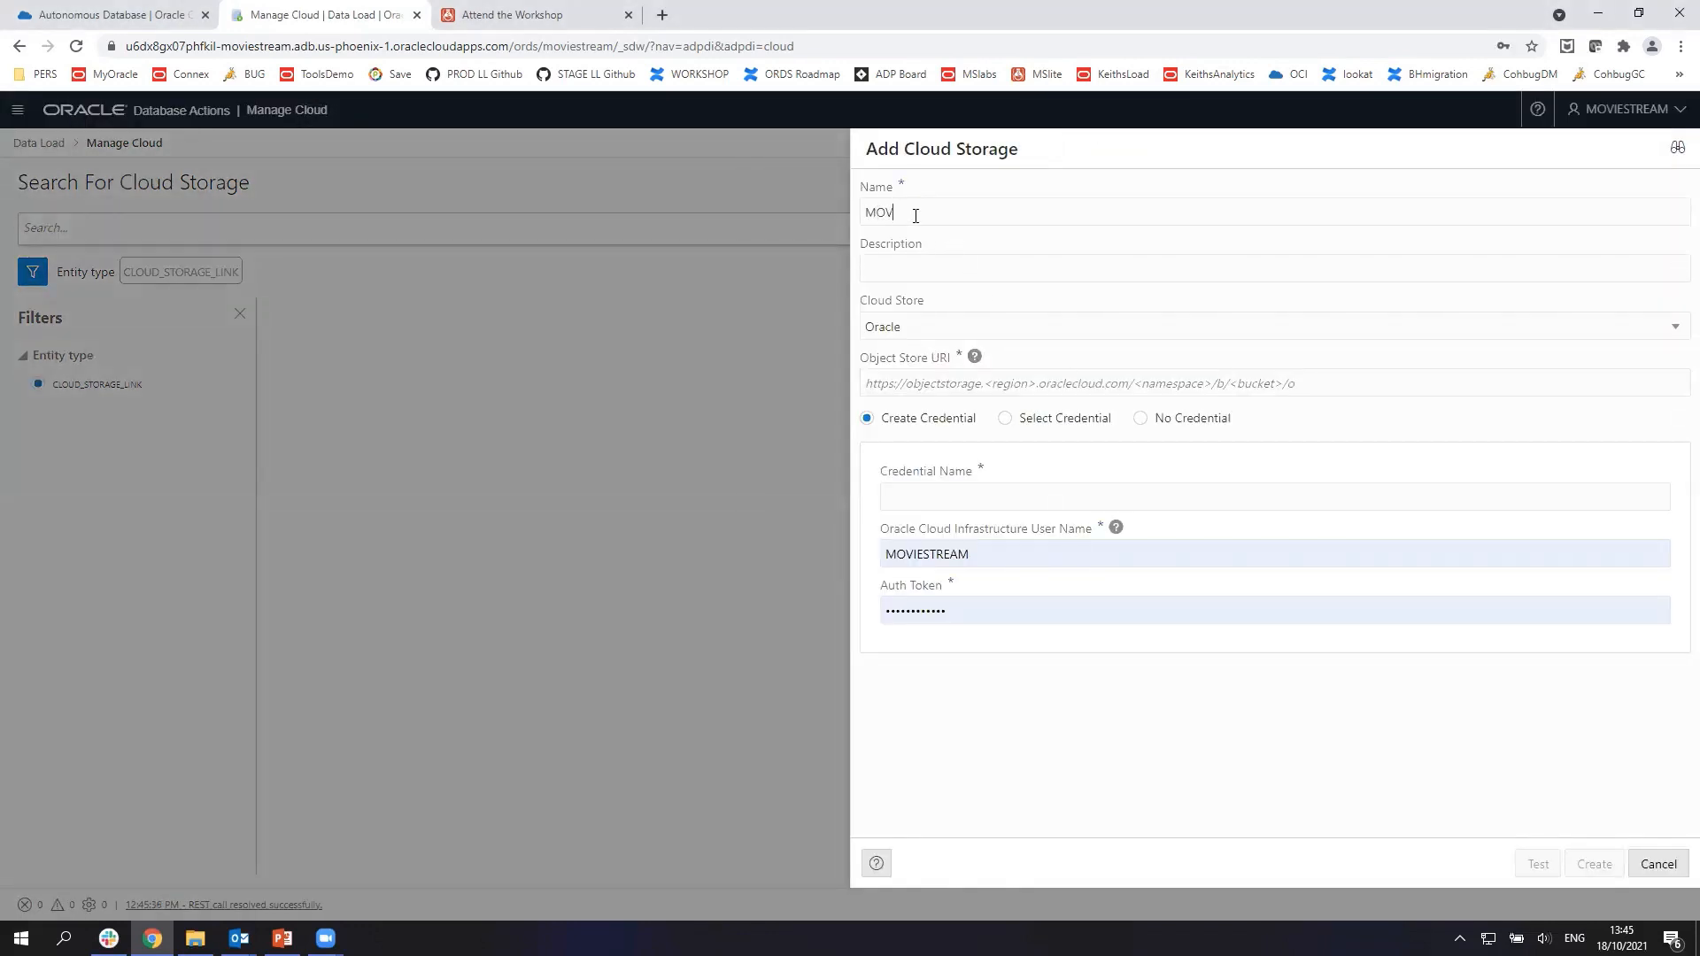
type("MOVIESTREAMGOLD")
left_click(1058, 382)
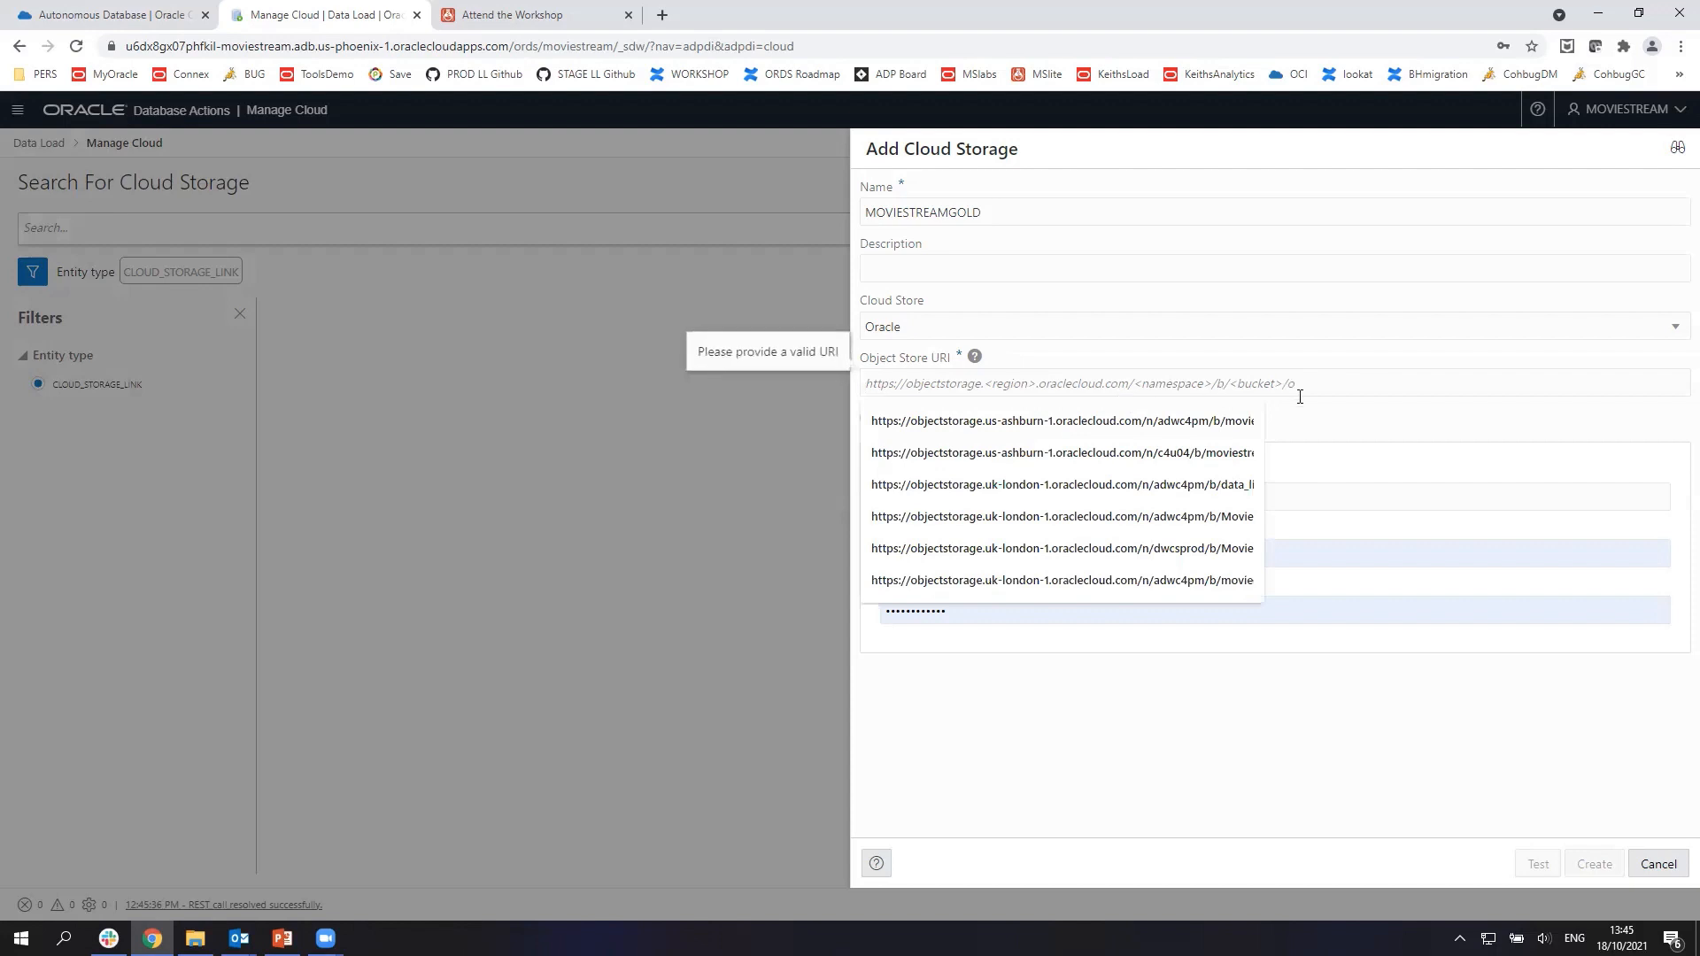
left_click(1355, 418)
left_click(1140, 418)
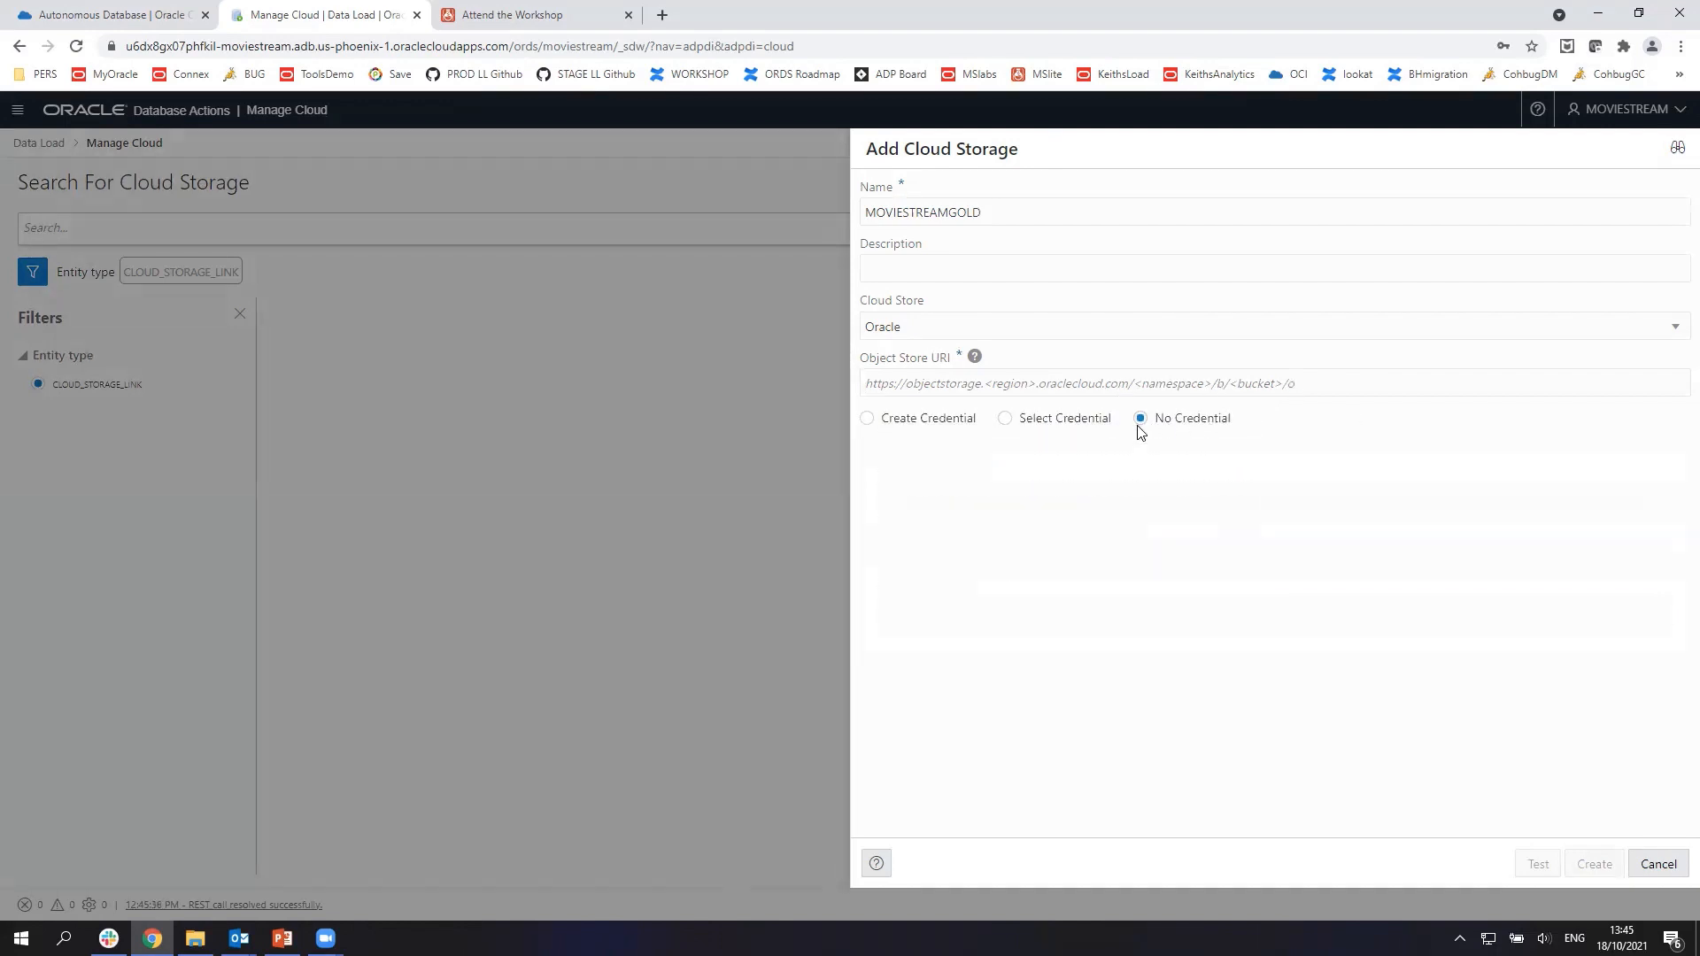
left_click(1020, 383)
left_click(1053, 453)
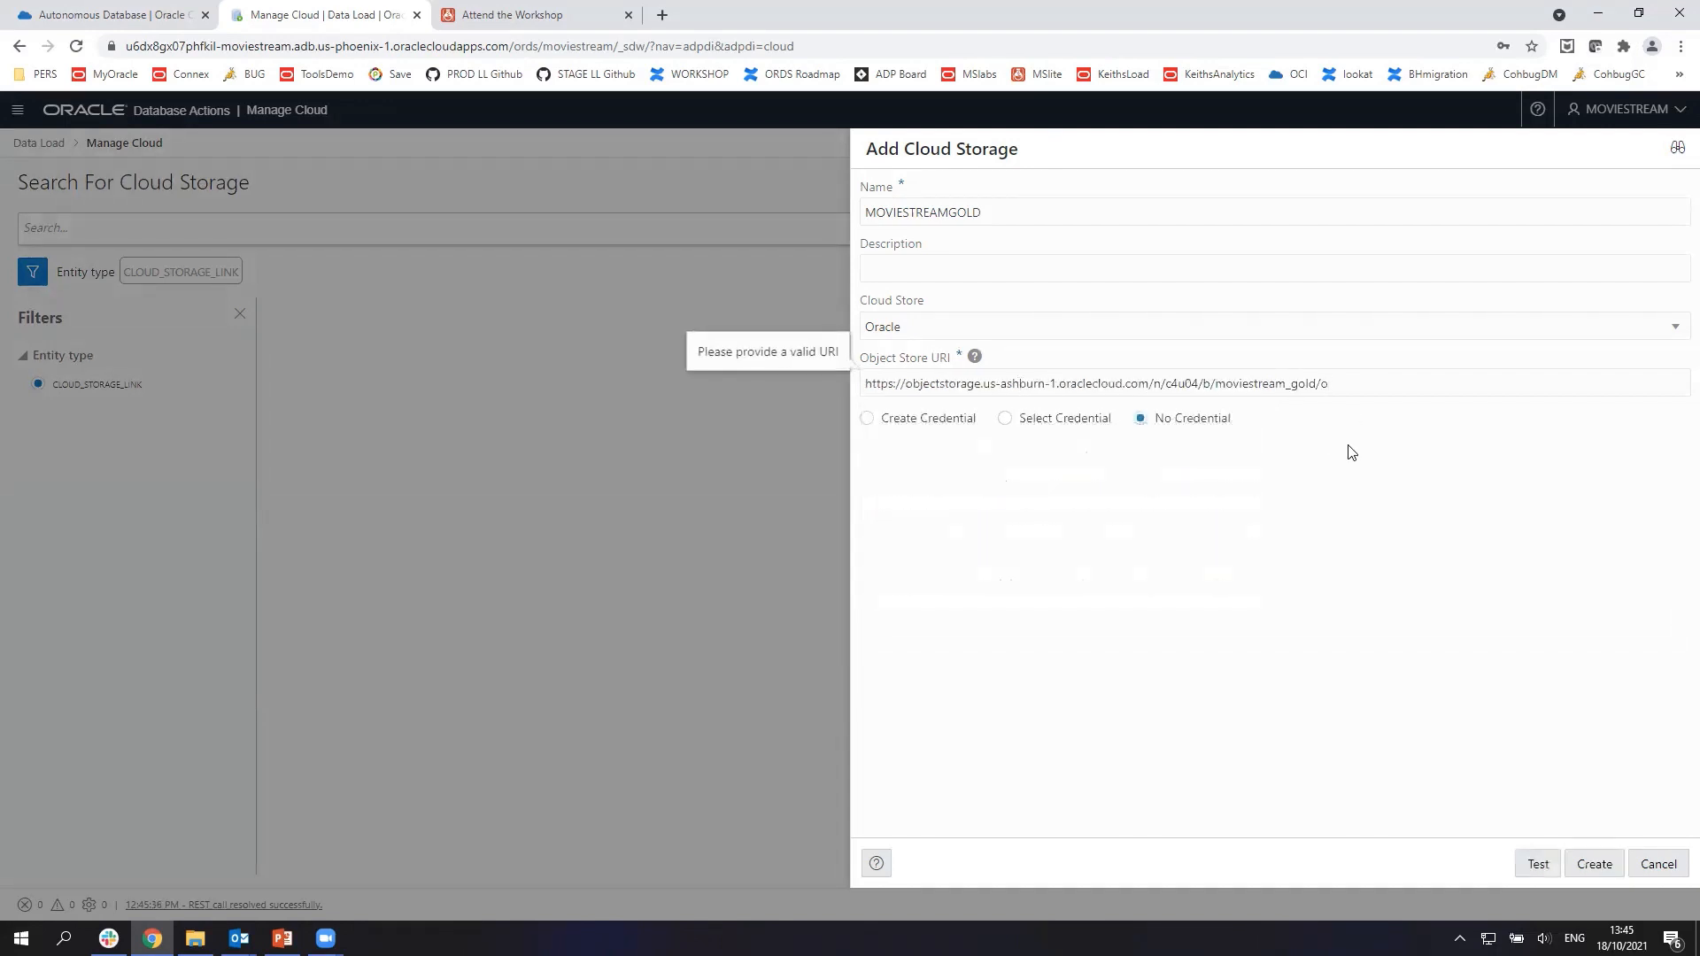
Test the MOVIESTREAMGOLD cloud storage connection and create the location.
left_click(1538, 865)
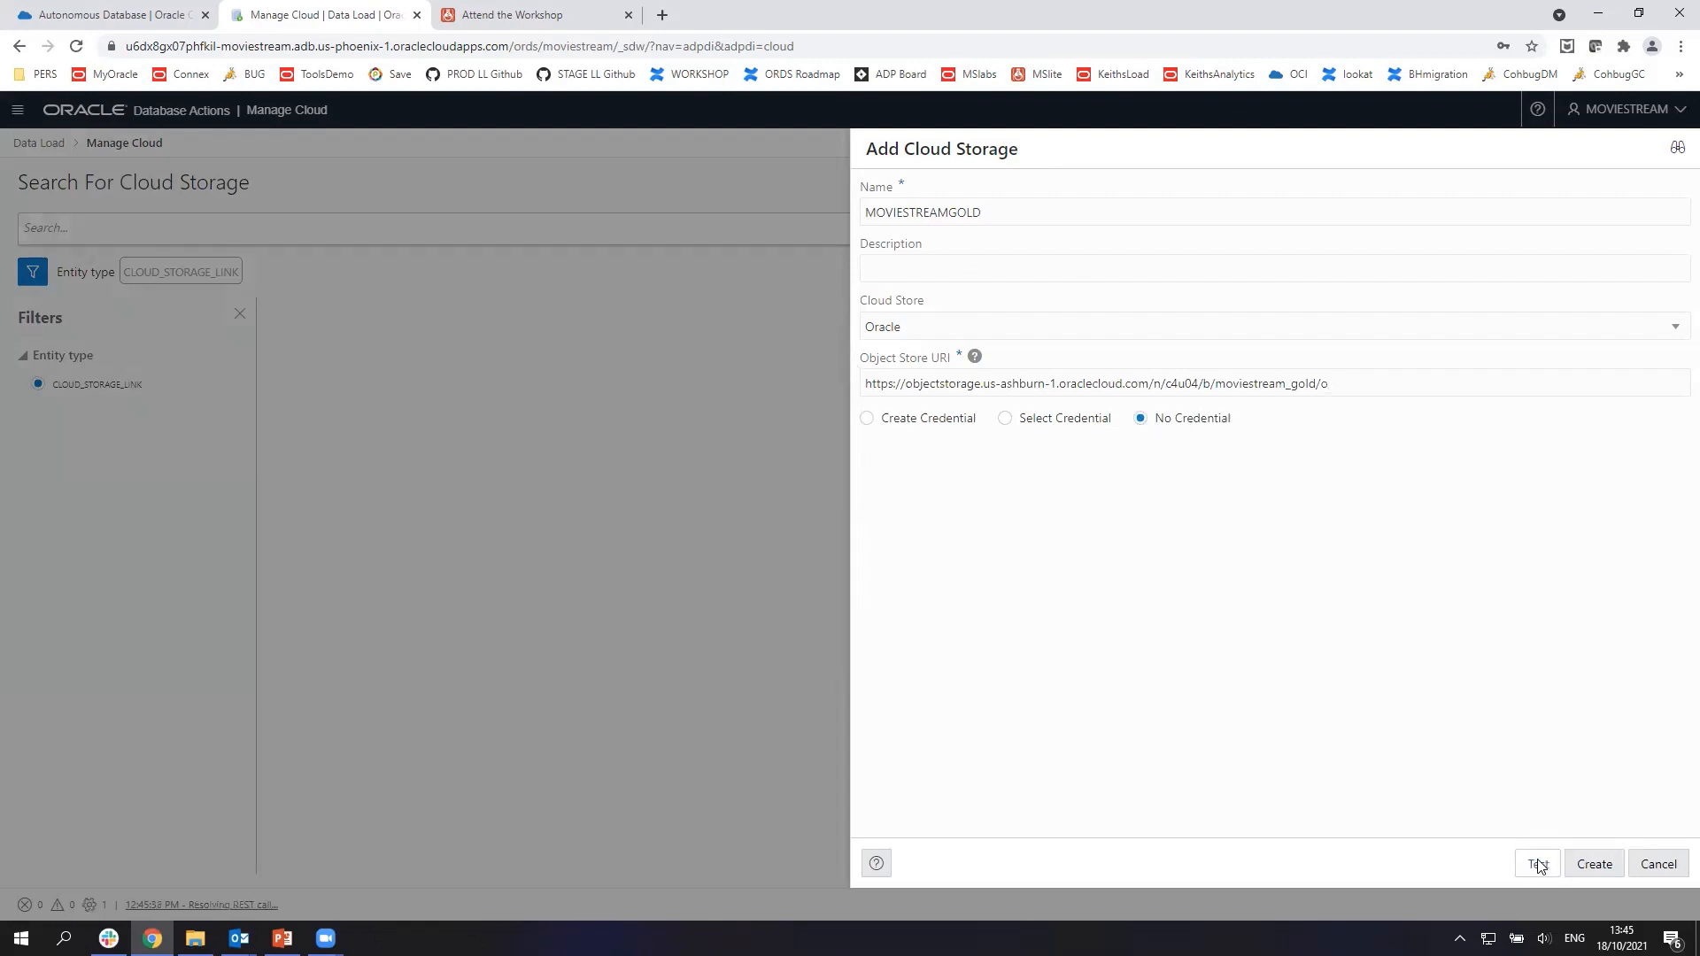
left_click(1593, 870)
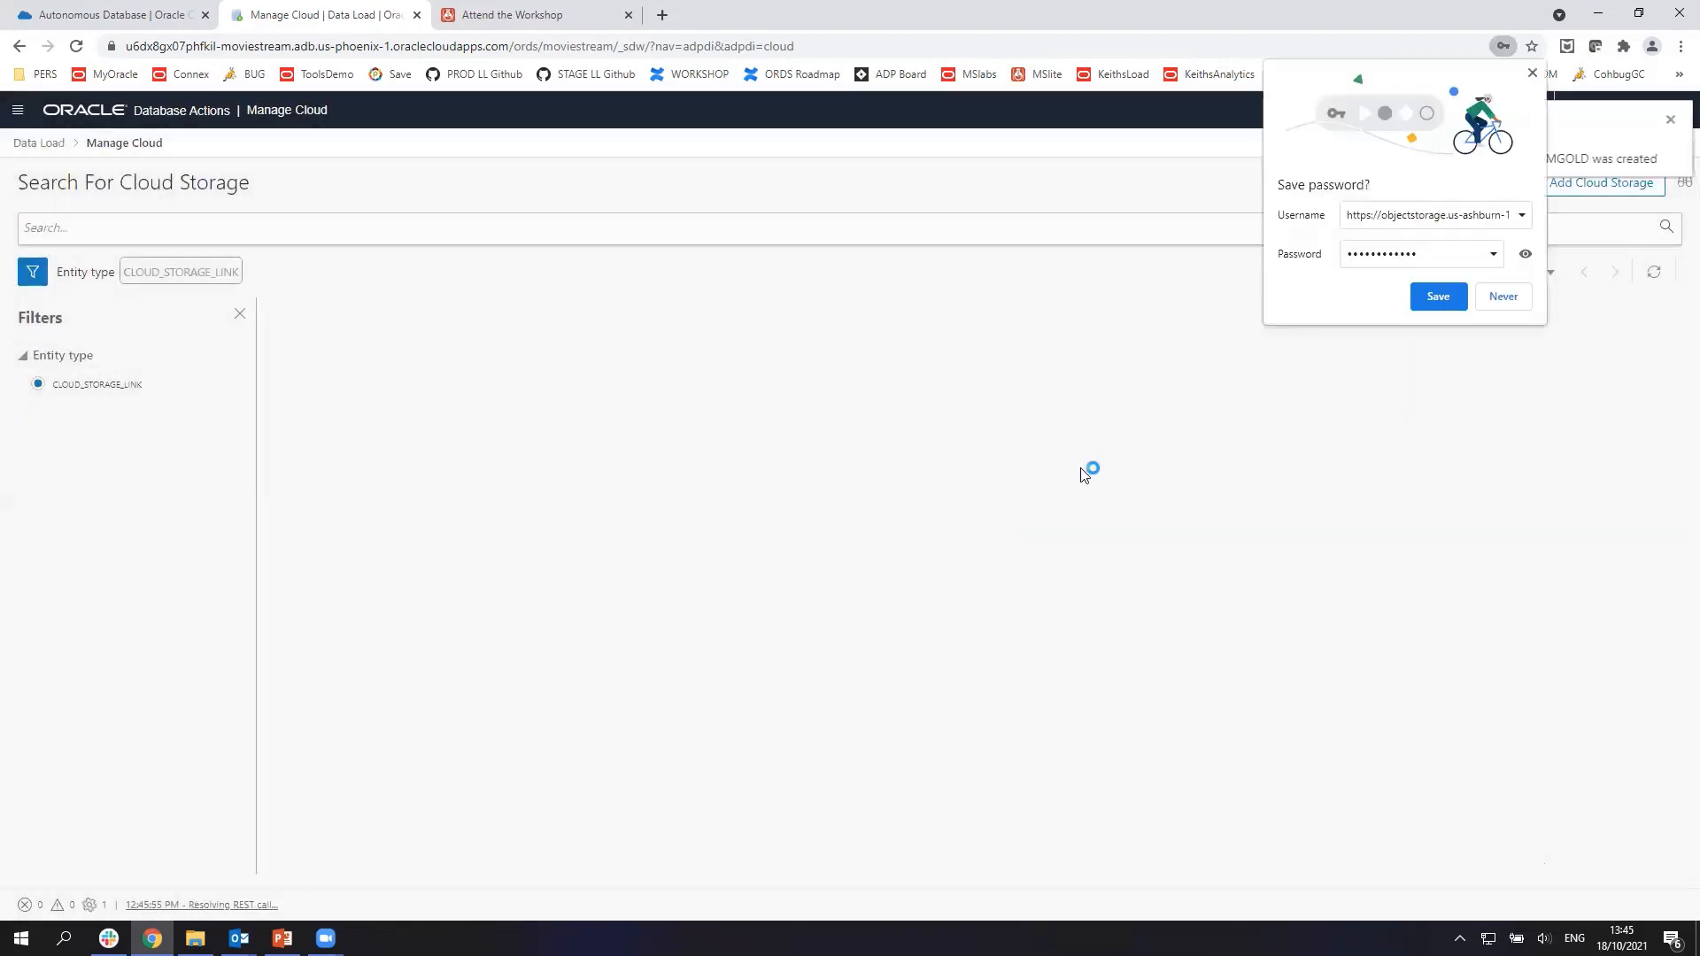
left_click(1461, 301)
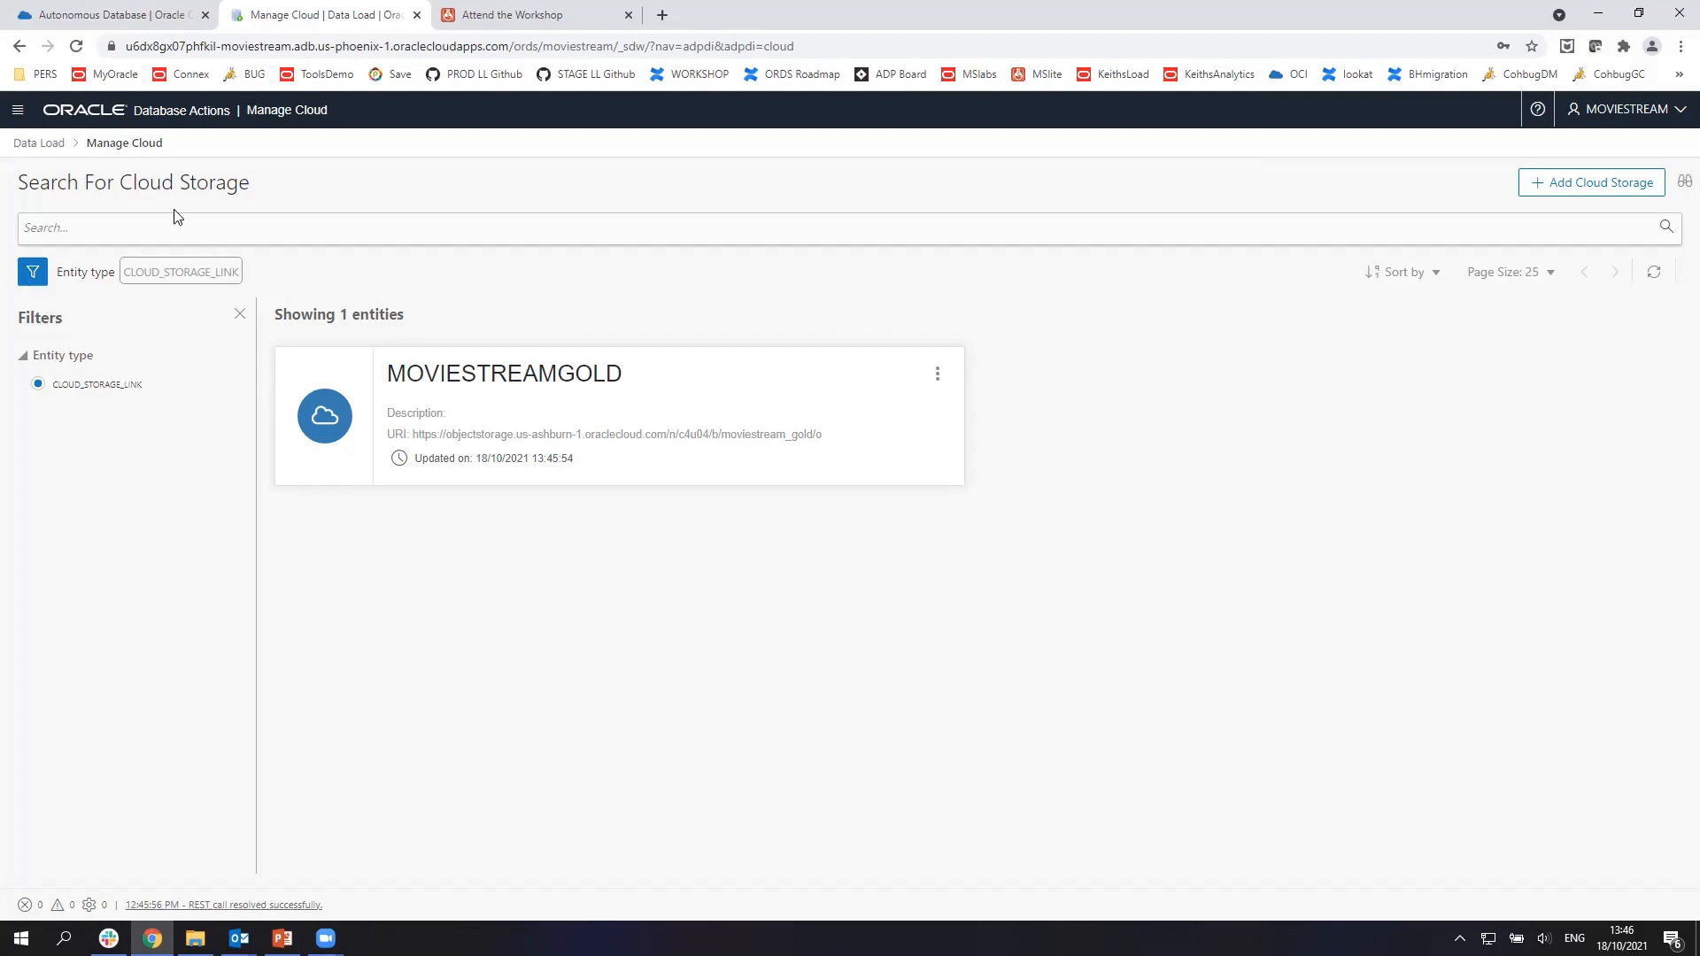
Set up a data load from cloud storage and expand the customer_contact and genre folders.
left_click(39, 143)
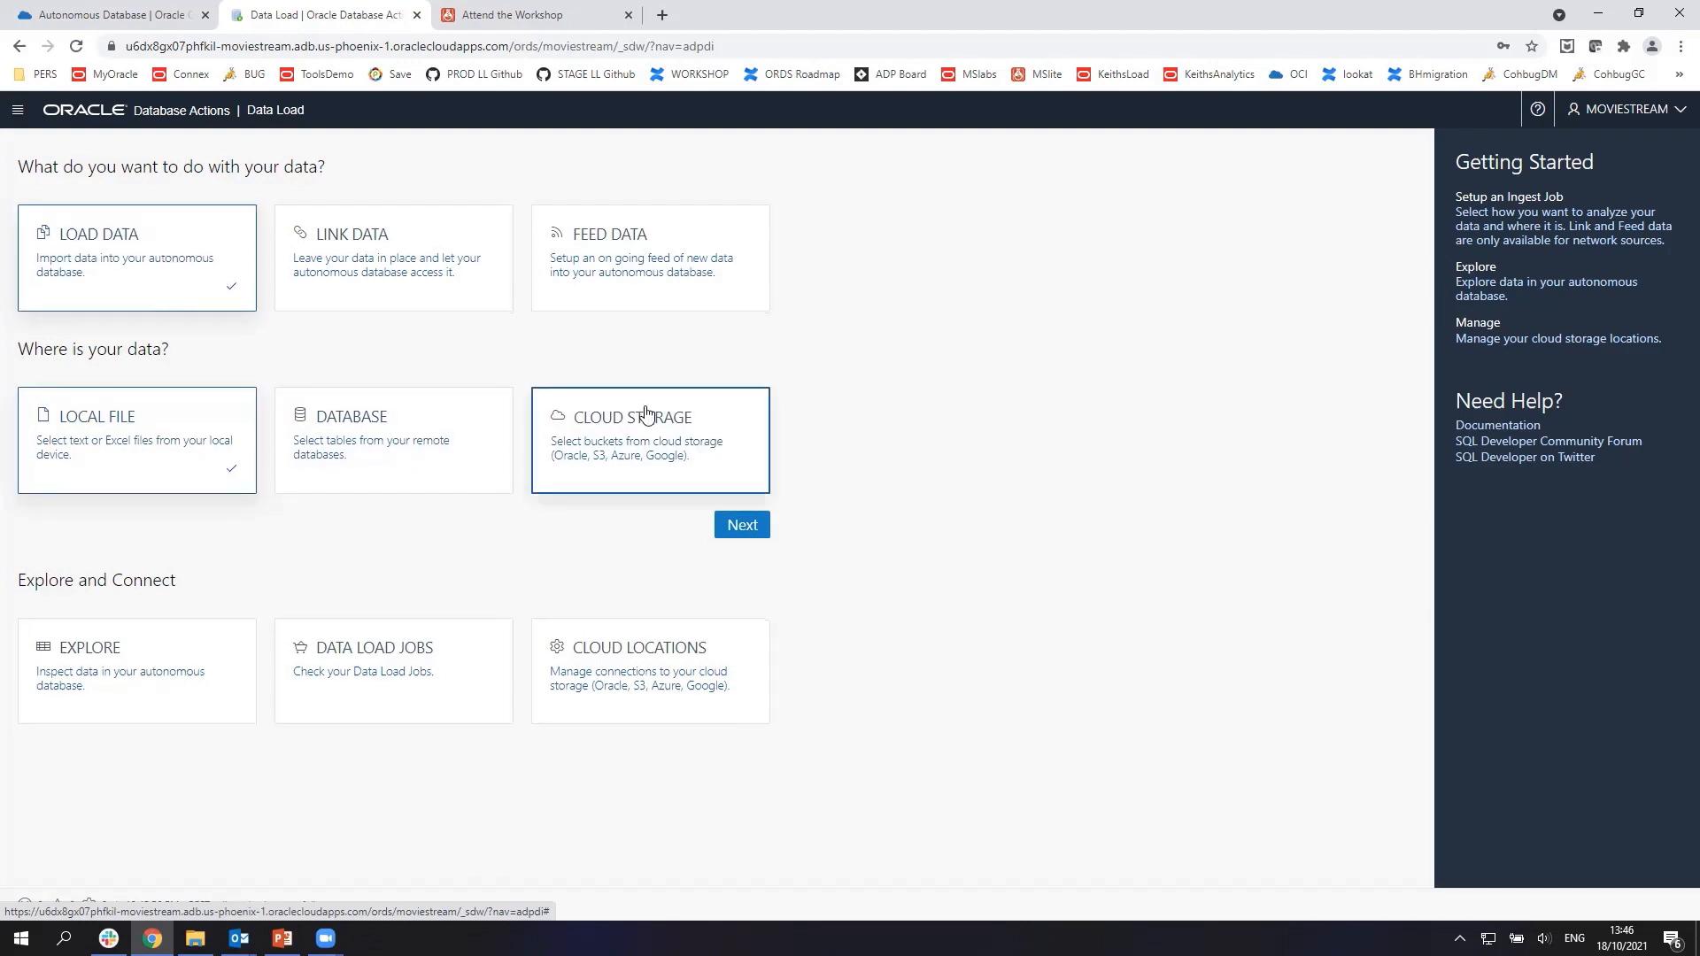
left_click(657, 434)
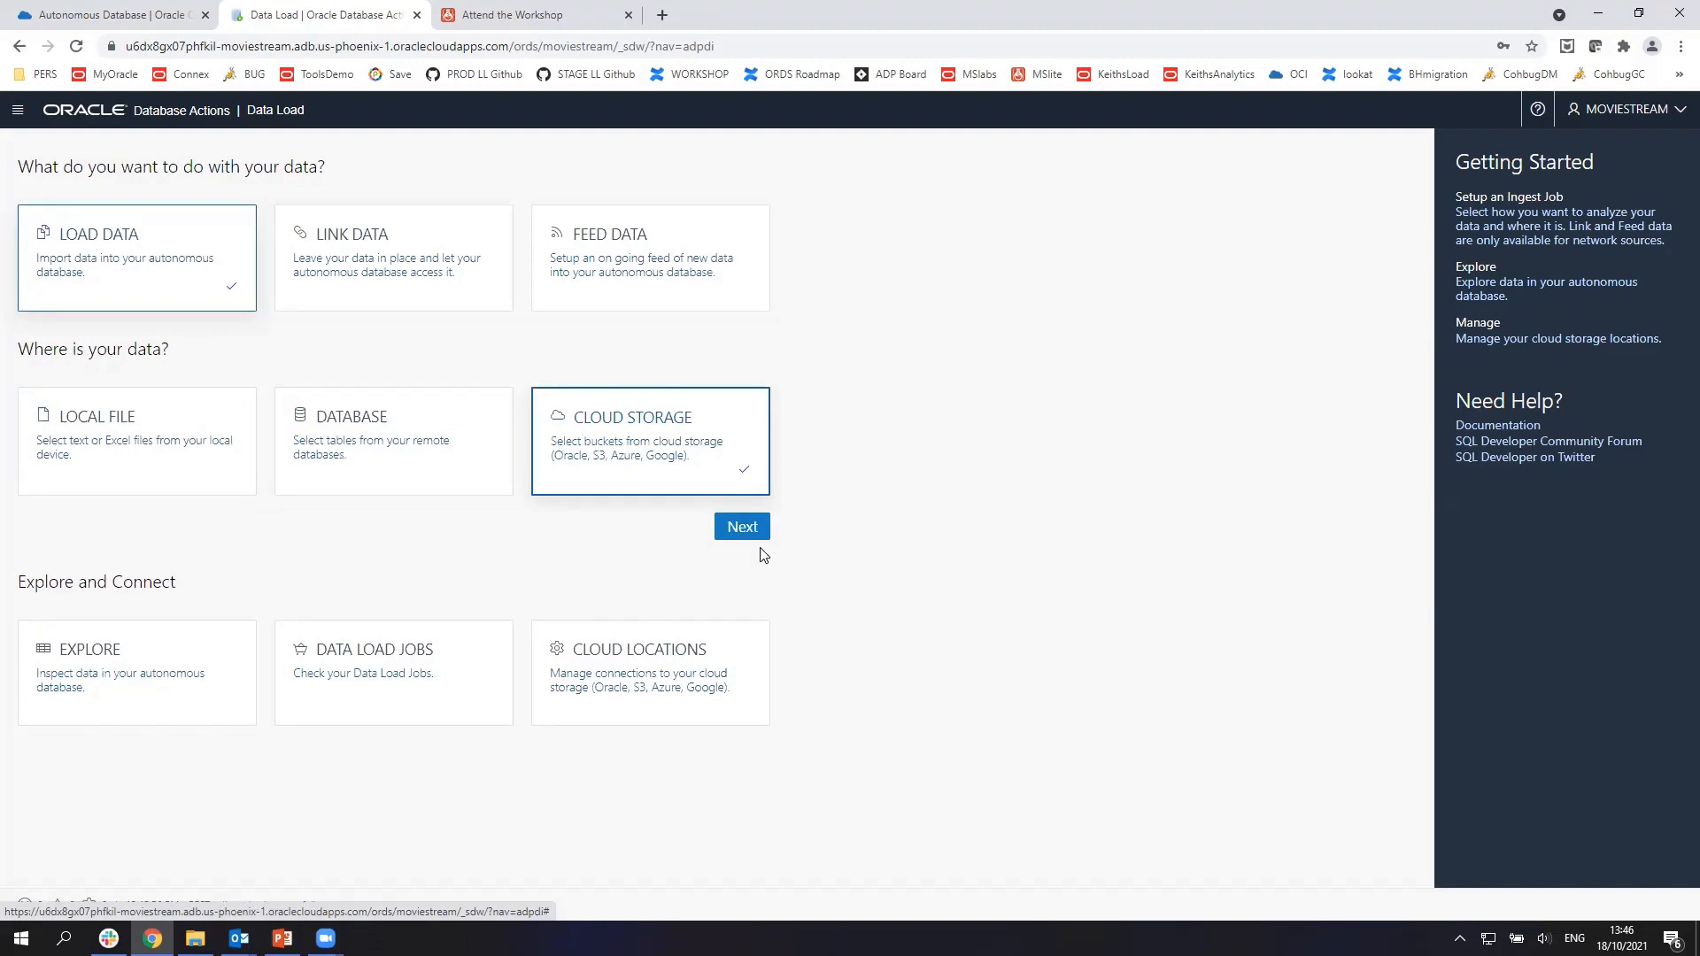
left_click(742, 528)
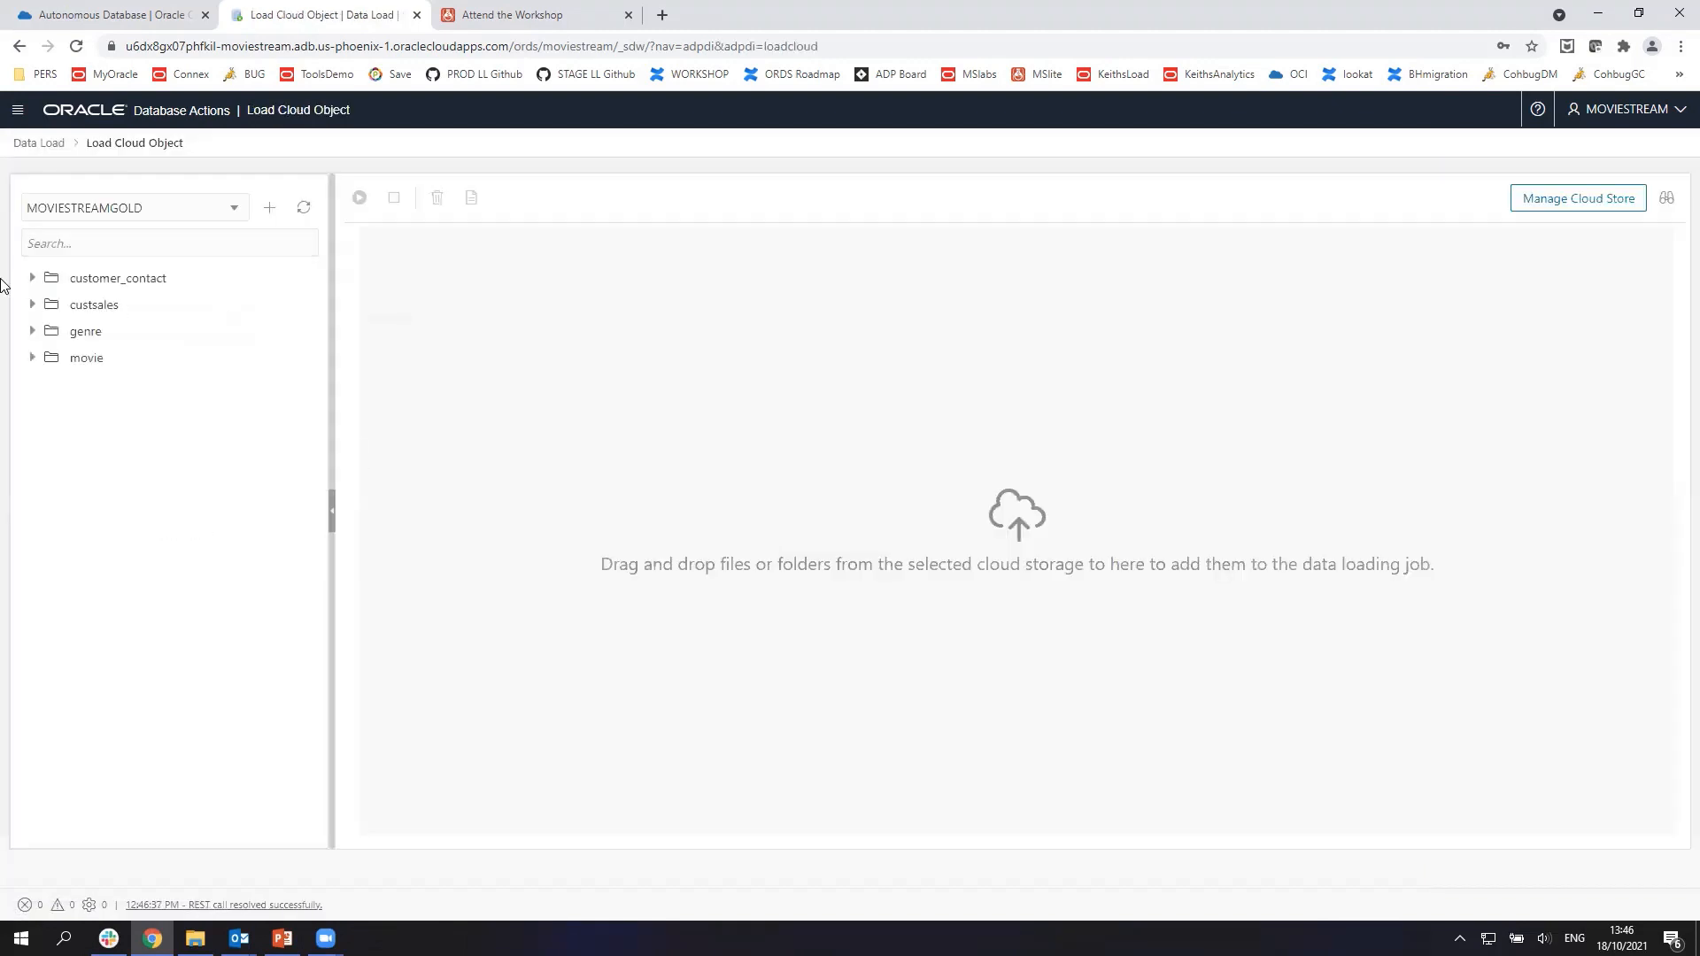
left_click(33, 279)
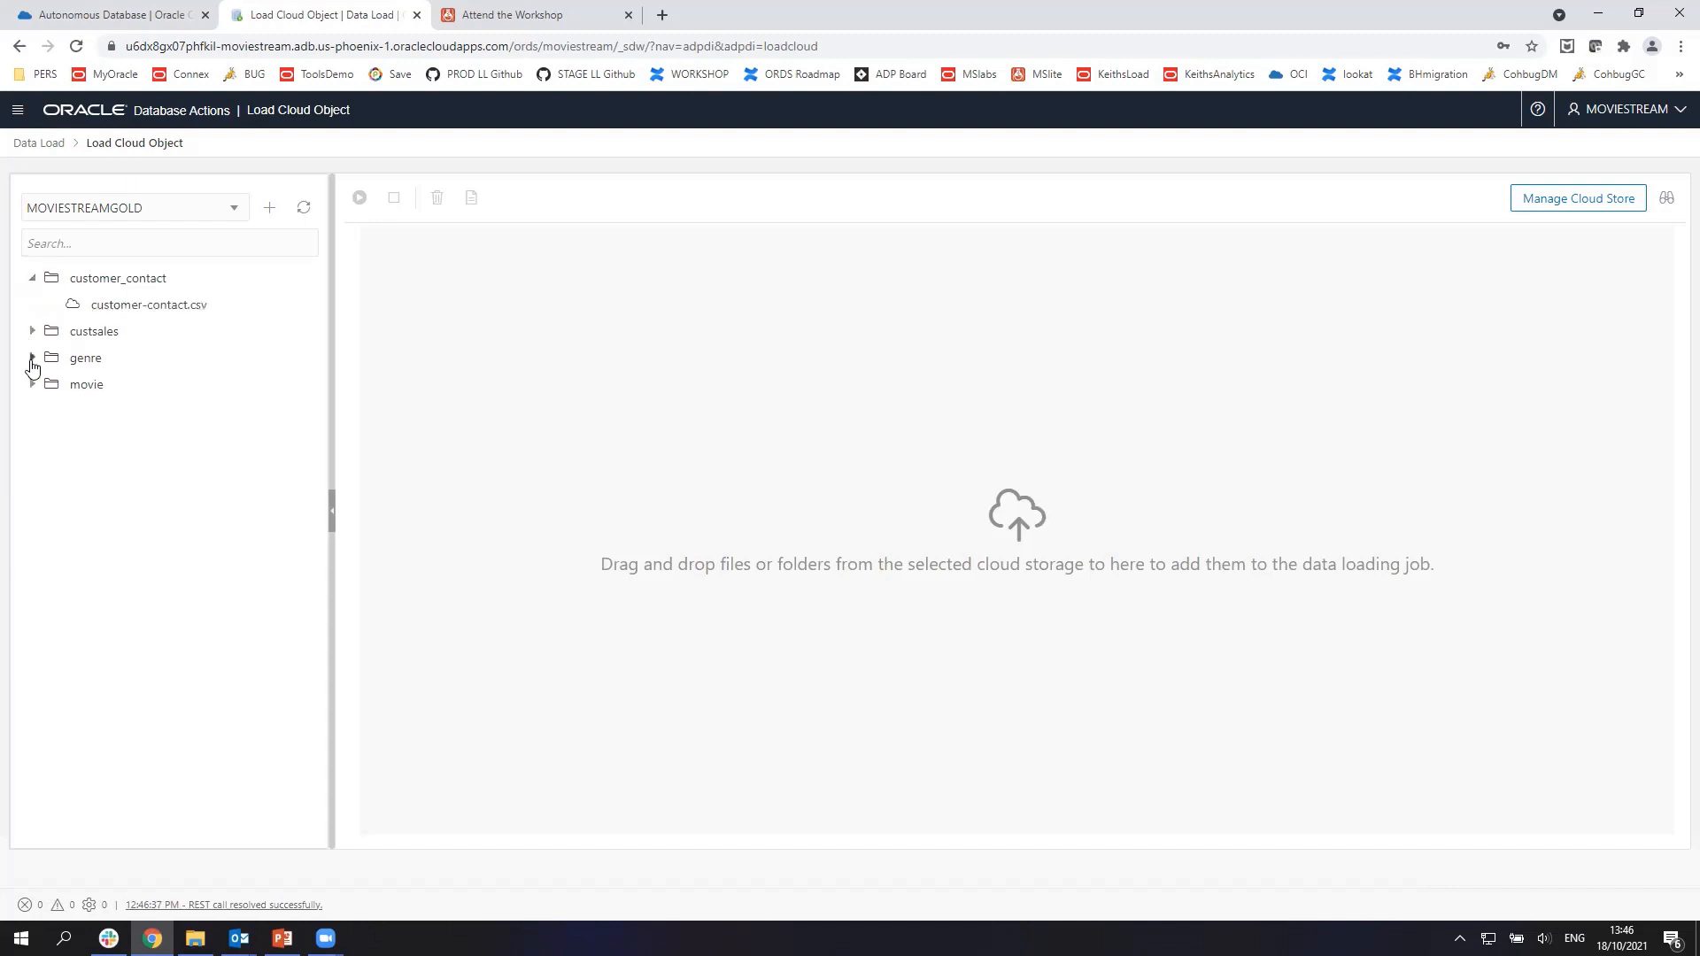
left_click(32, 359)
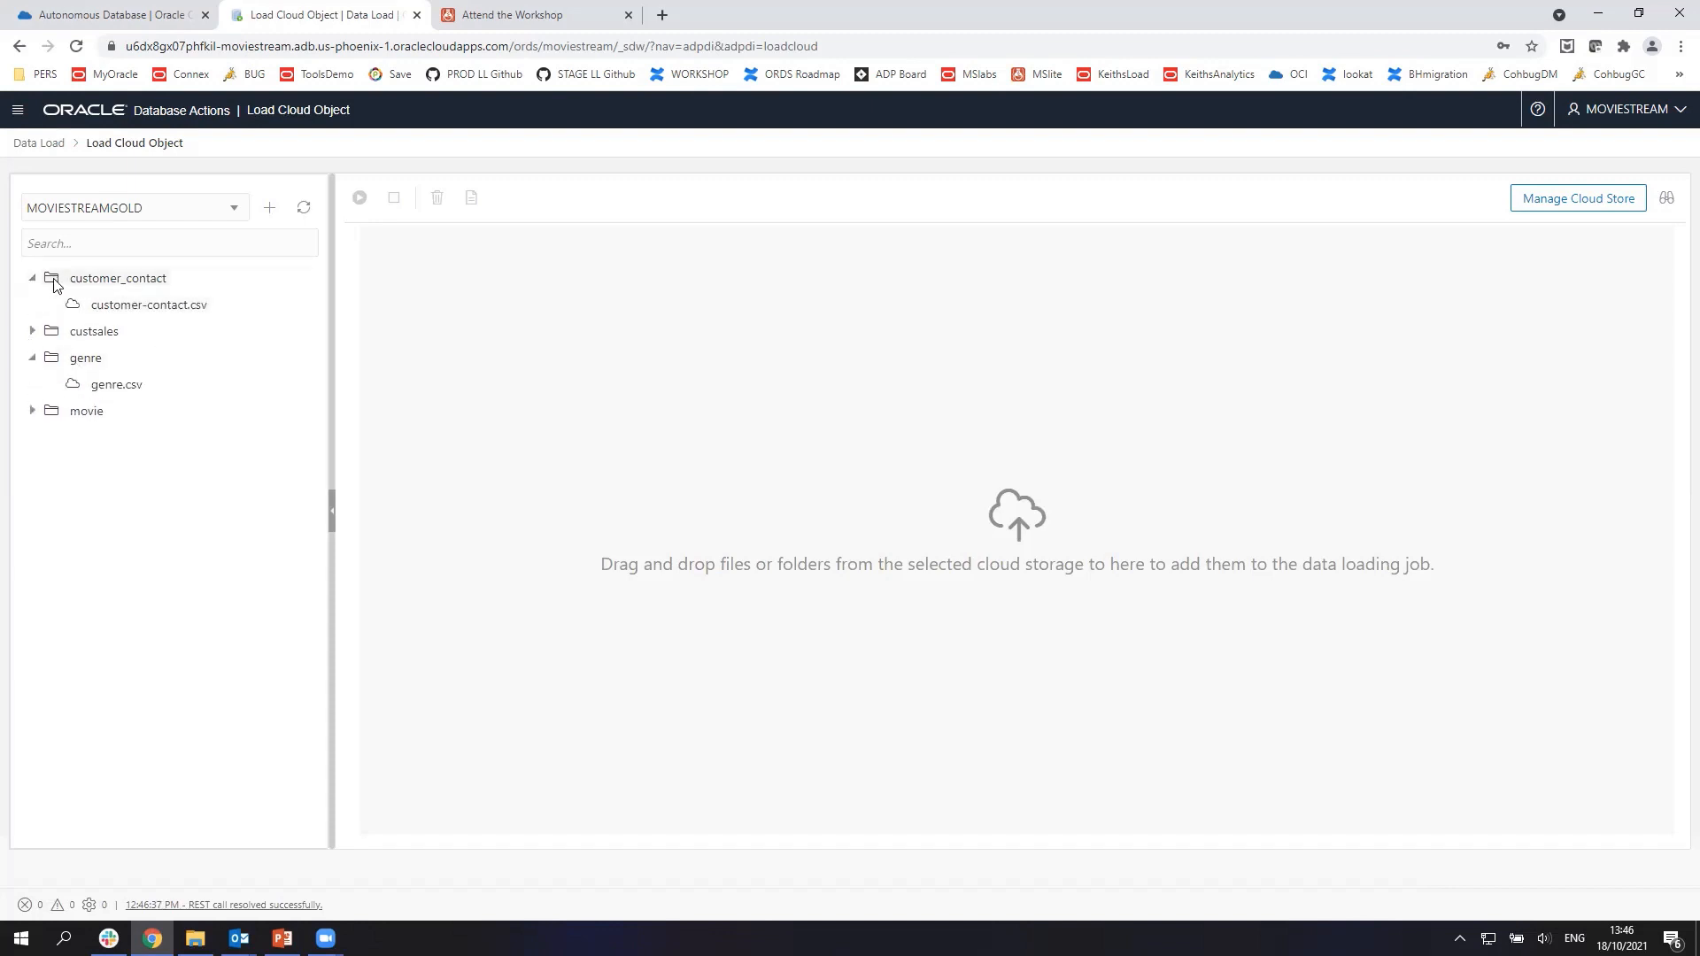
Add the customer_contact and genre folders to the data load job, each loading into a single target table.
left_click_drag(53, 279, 482, 306)
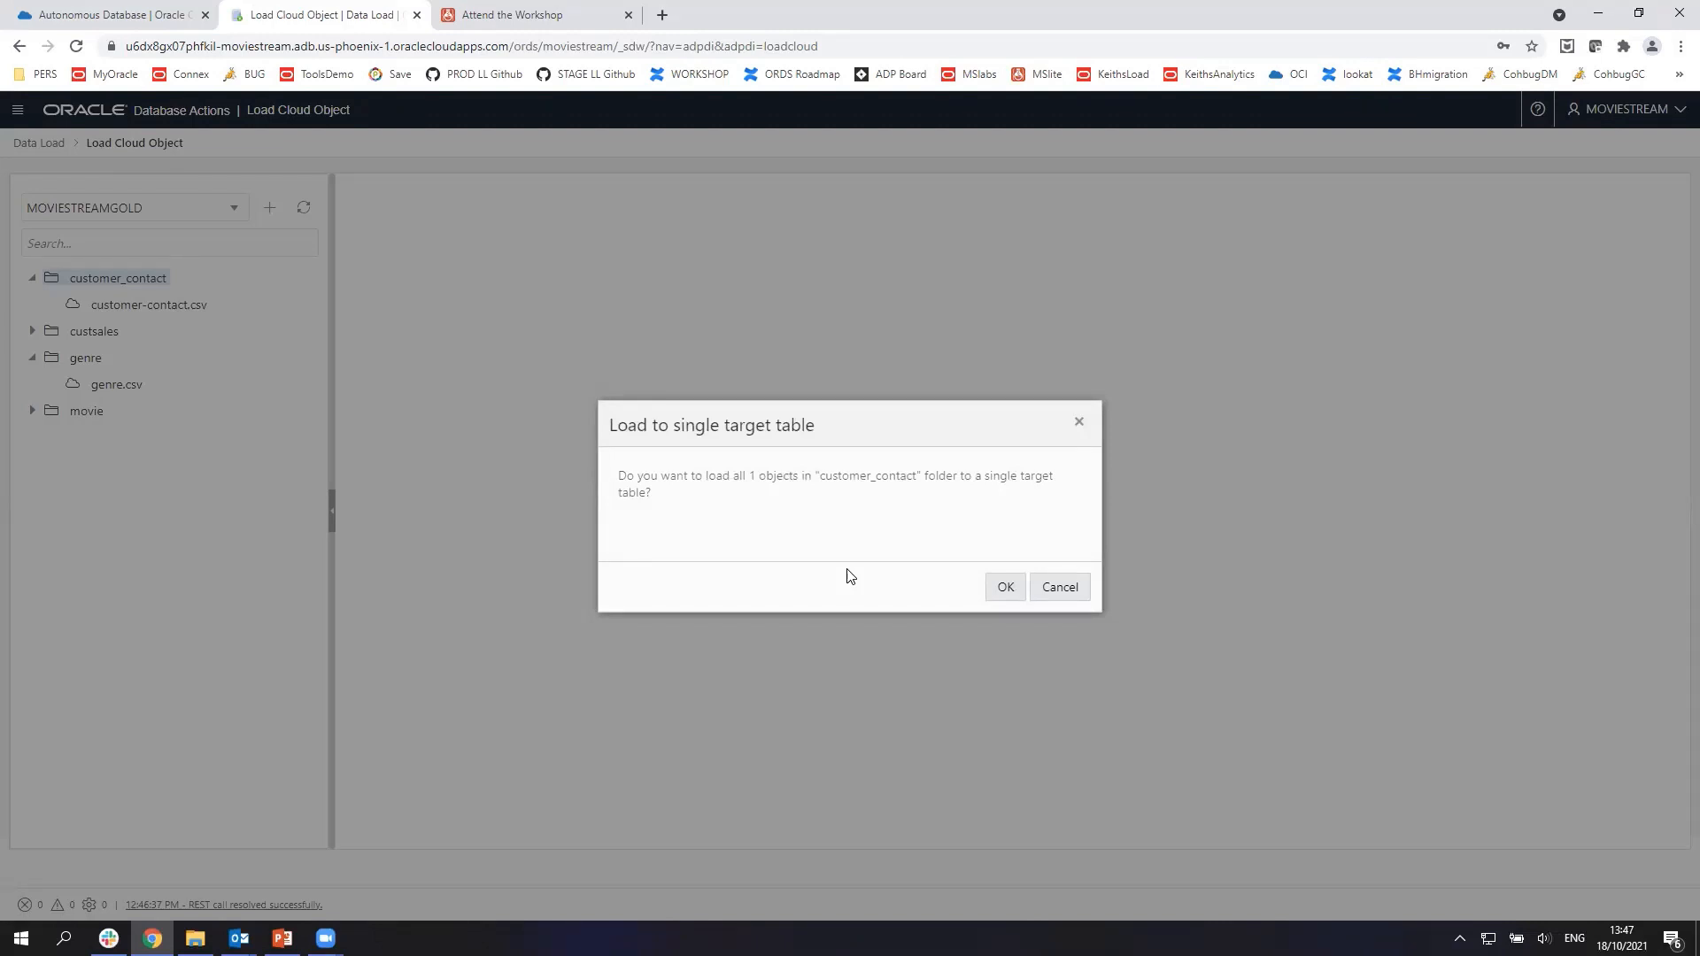
left_click(1006, 591)
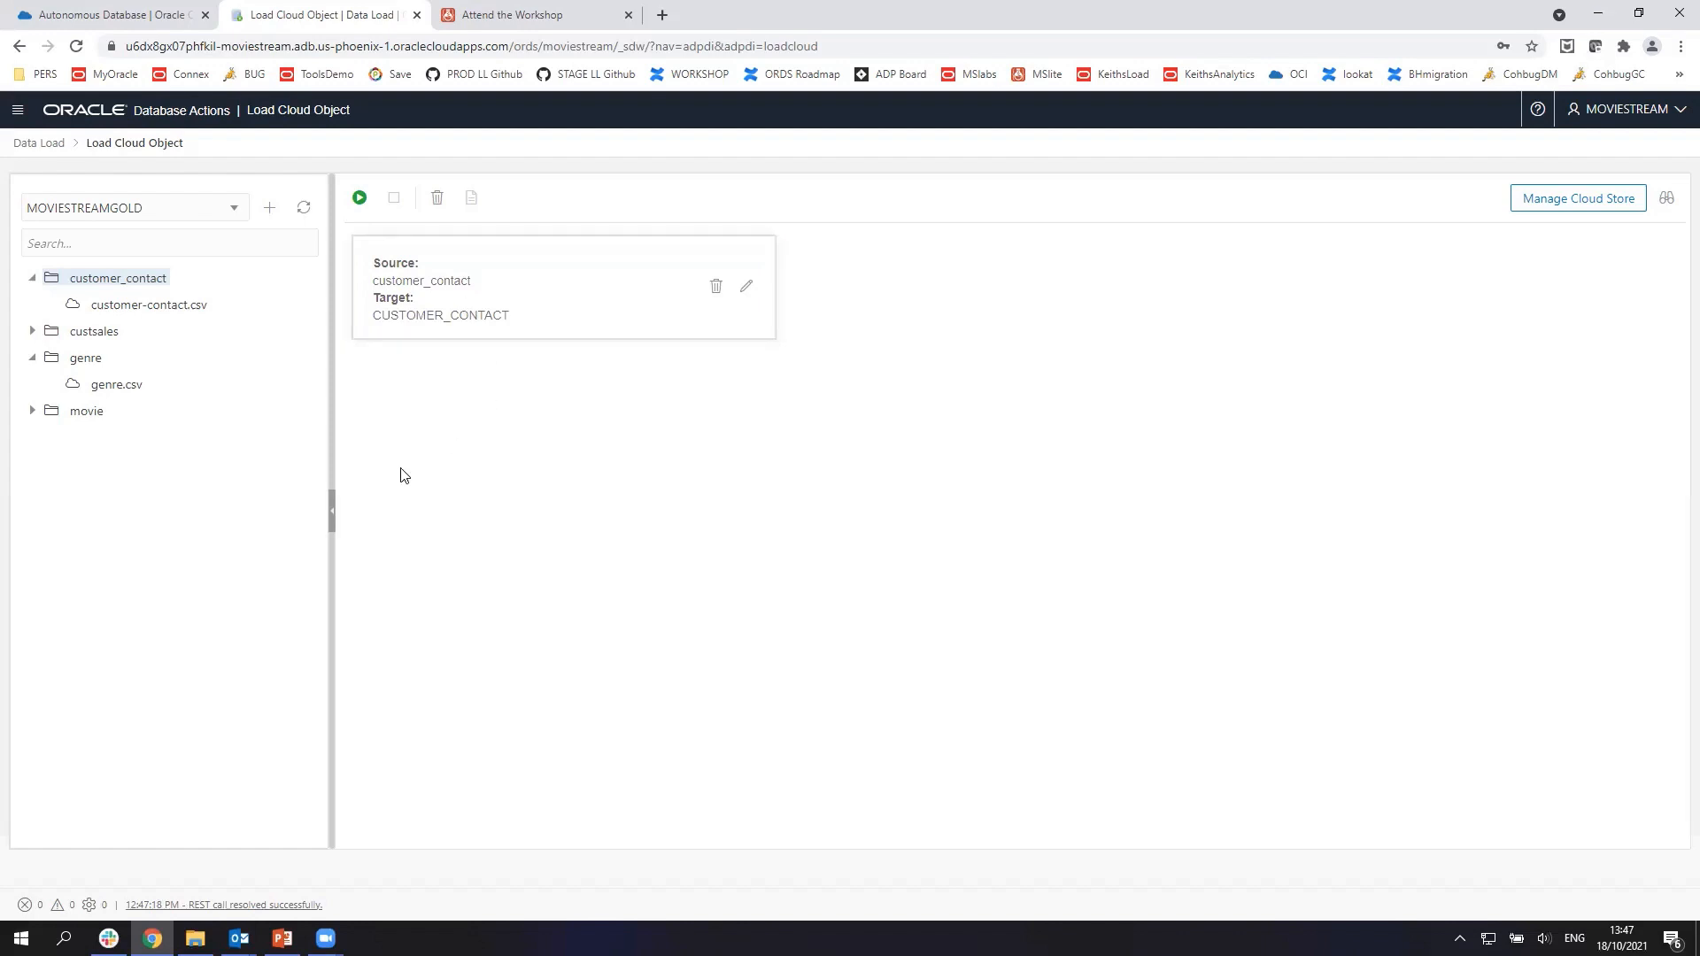
left_click_drag(53, 367, 875, 326)
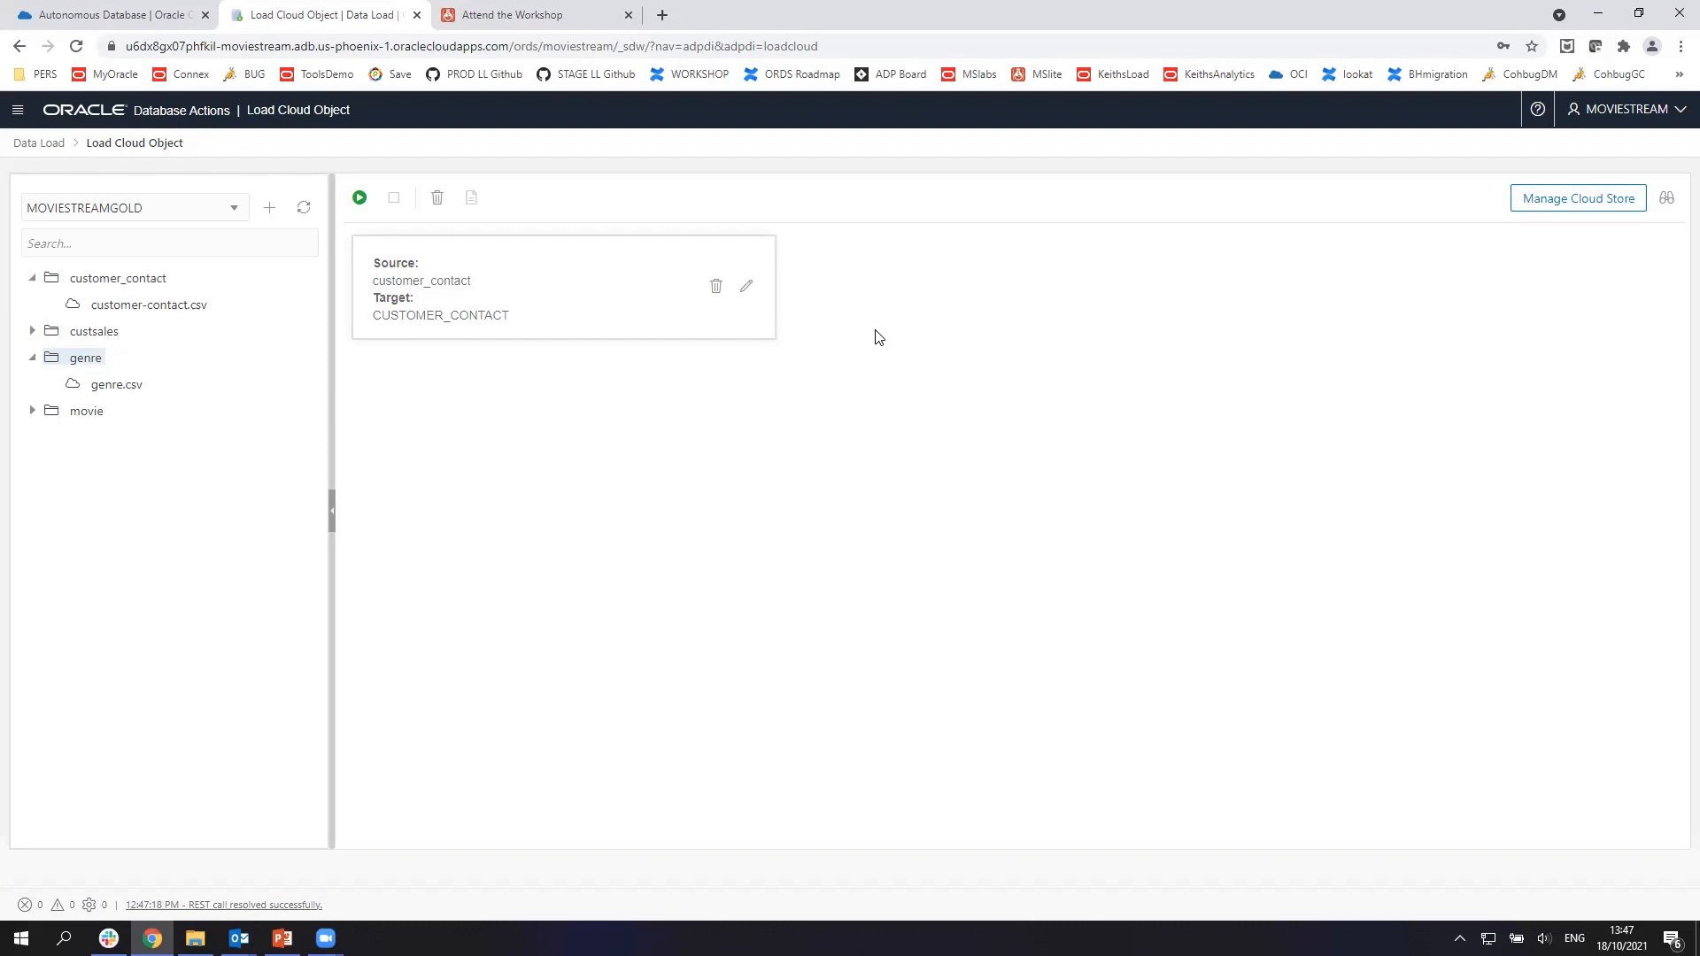
left_click_drag(96, 356, 862, 548)
left_click(1045, 588)
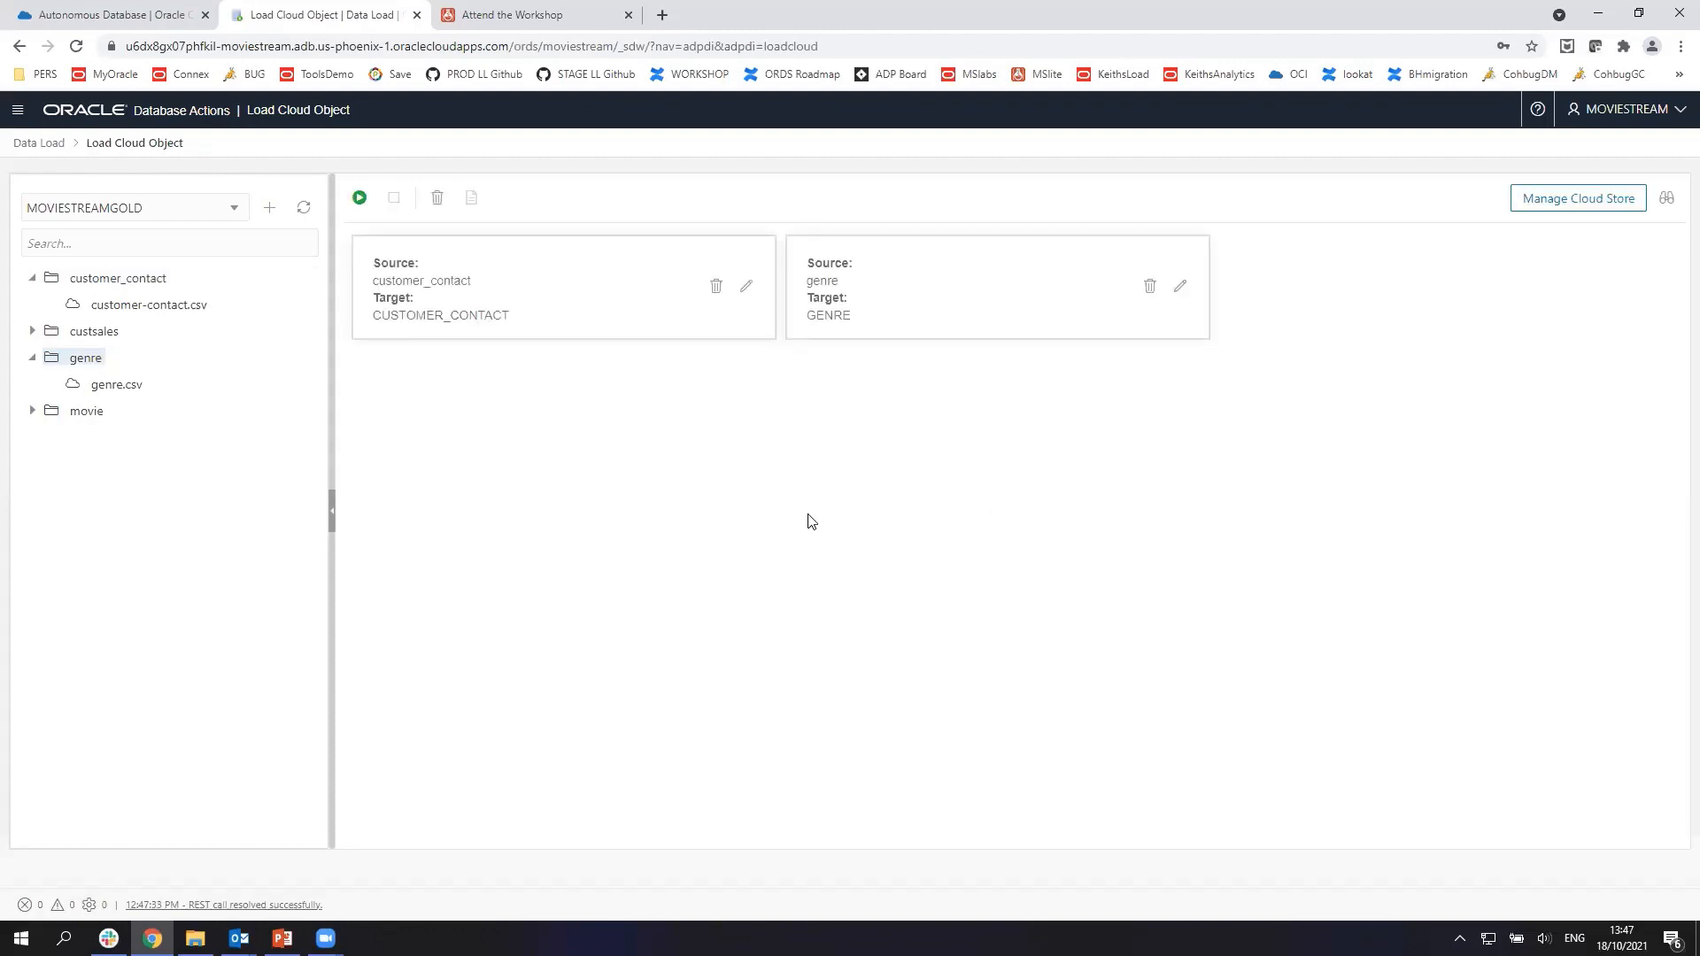
Examine the table settings, properties and column mapping of the customer_contact load, and close them without changes.
left_click(747, 288)
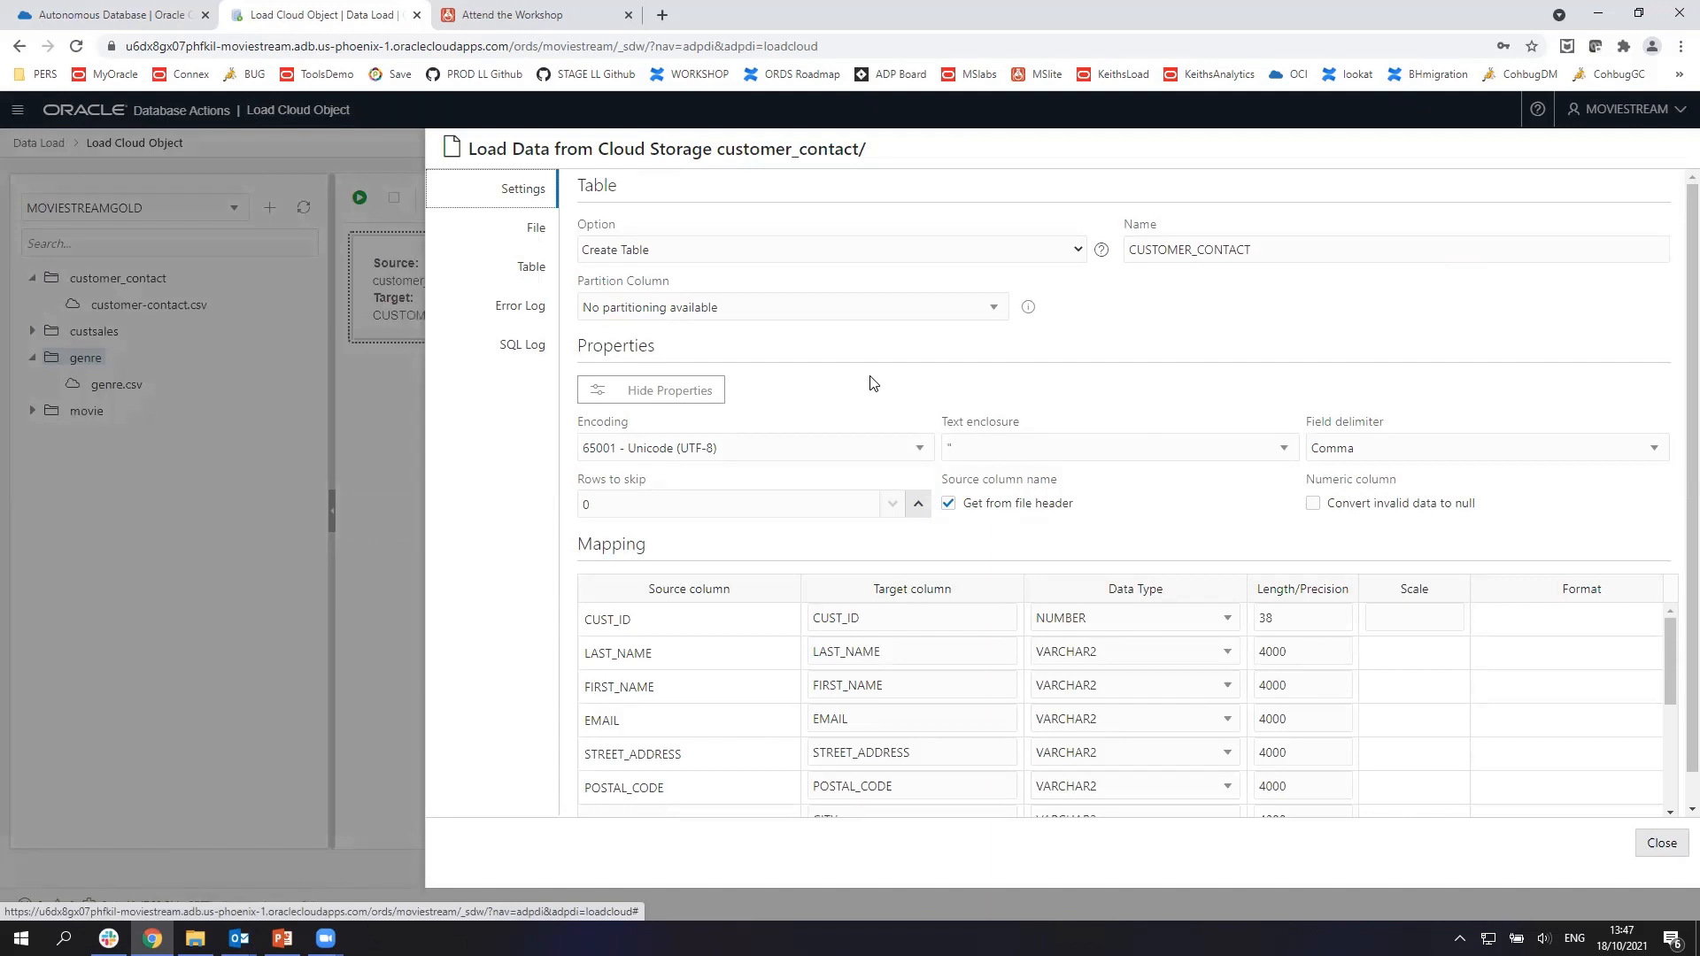
scroll(1173, 497, "down", 1)
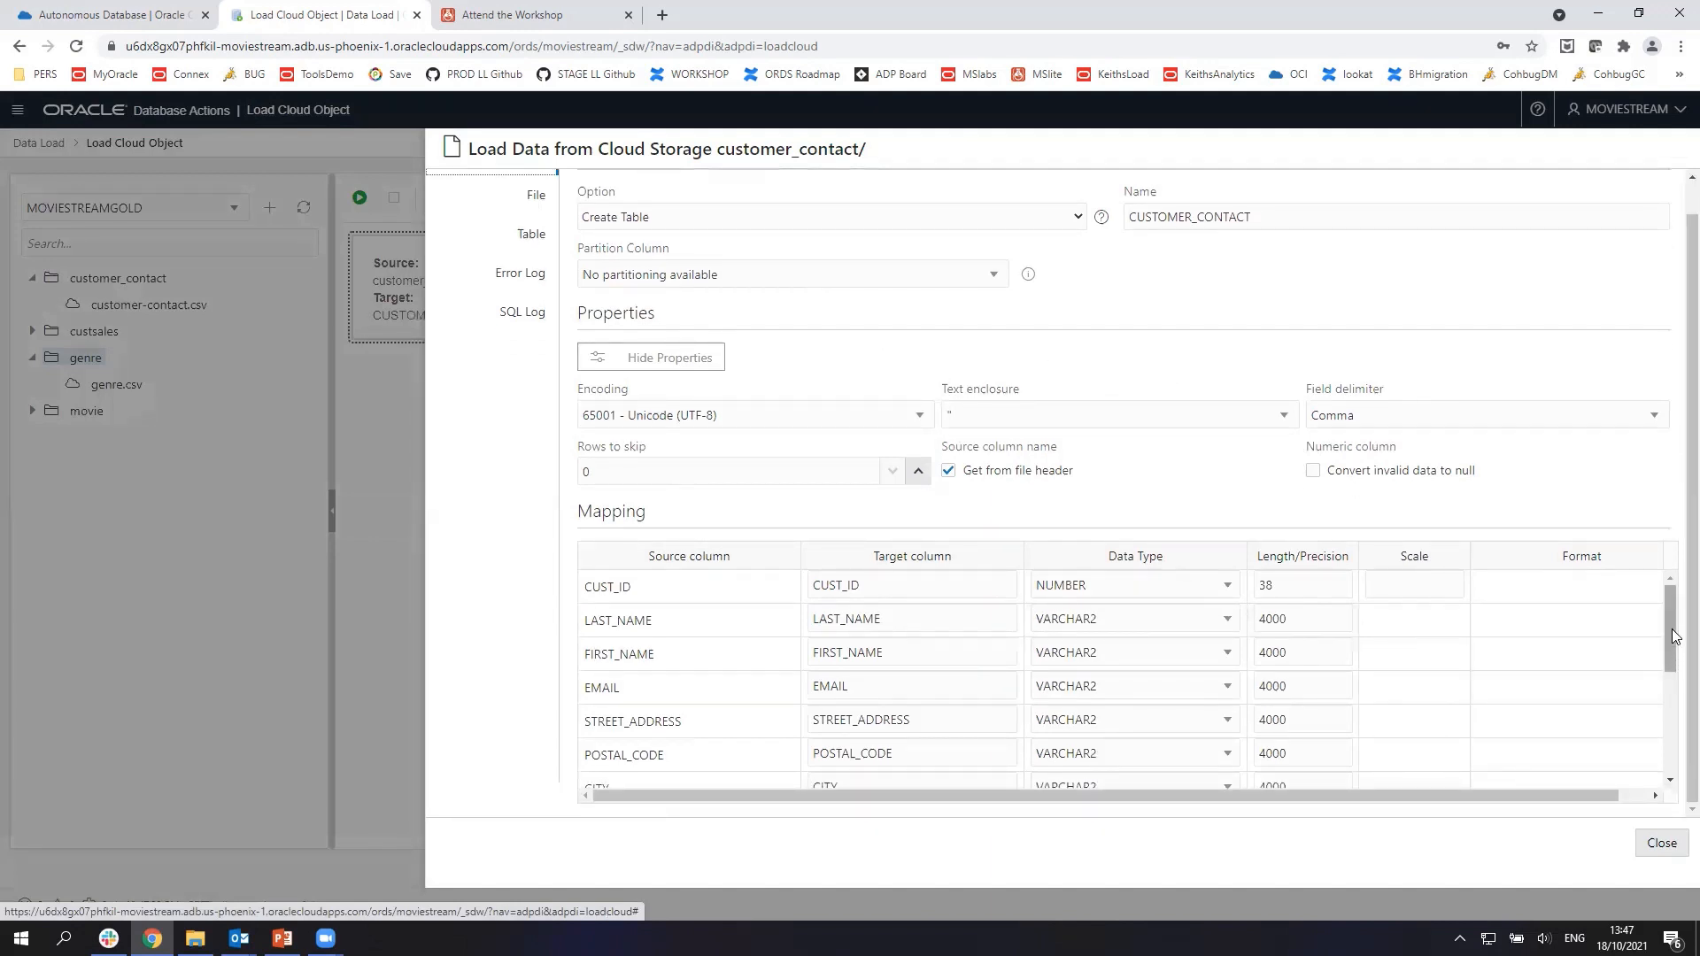
mouse_move(1674, 635)
left_mouse_down()
mouse_move(1674, 761)
mouse_move(1672, 620)
left_mouse_up()
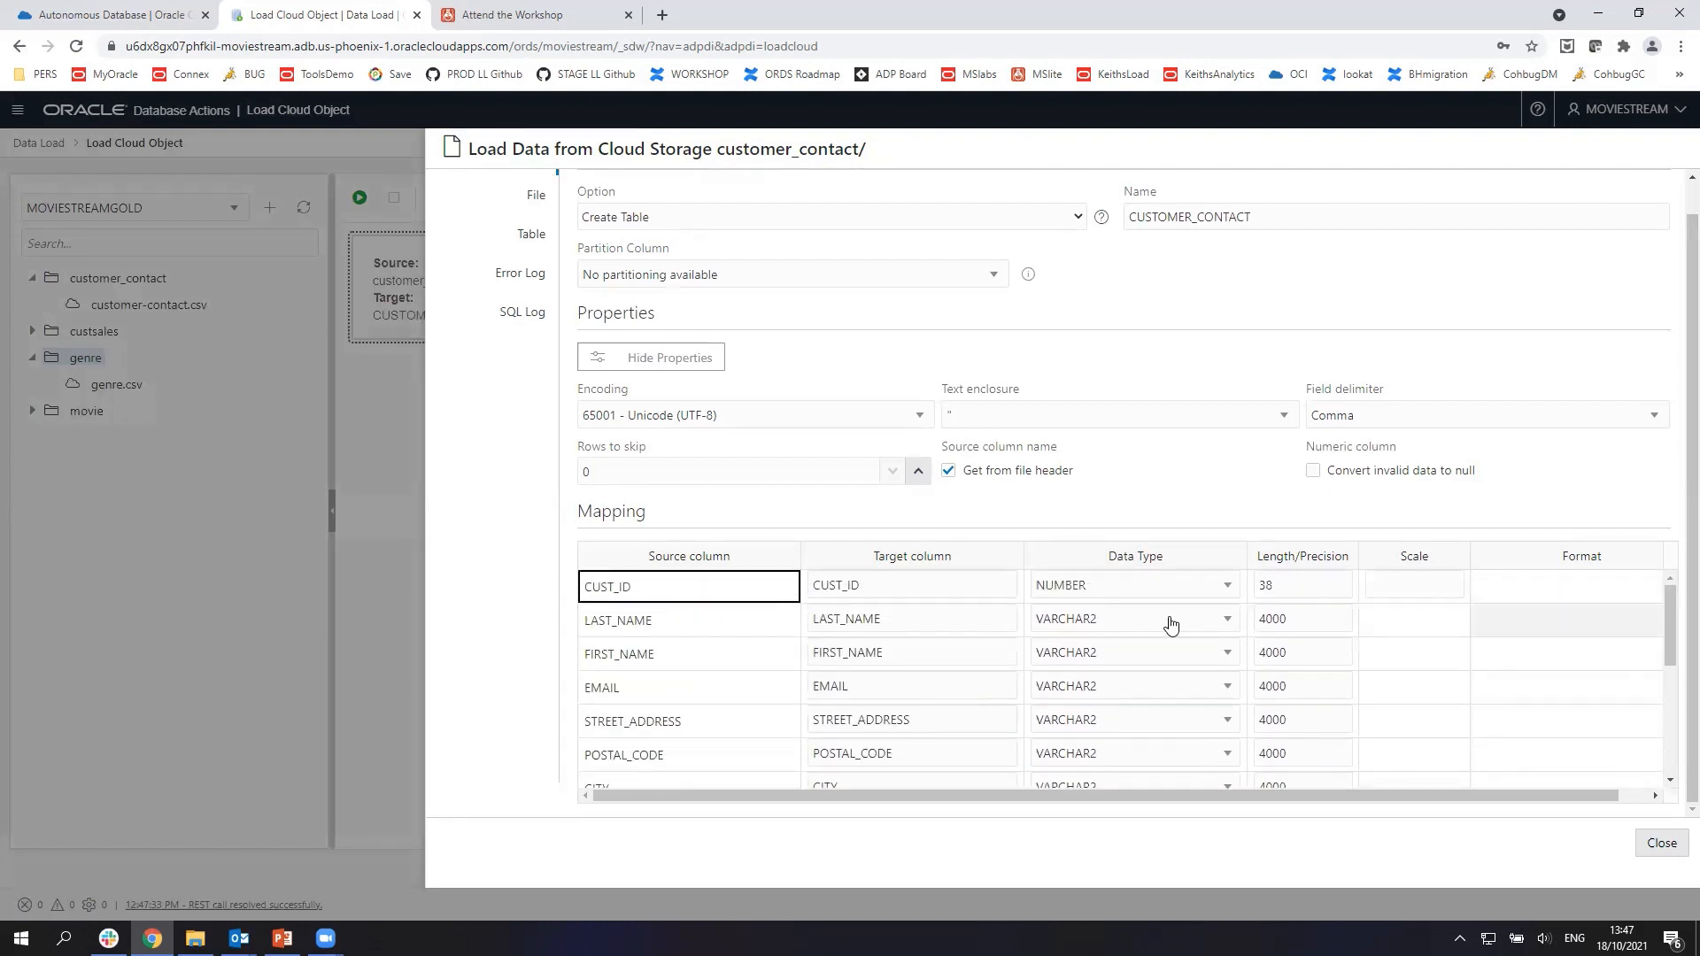
scroll(721, 644, "down", 5)
scroll(716, 751, "up", 5)
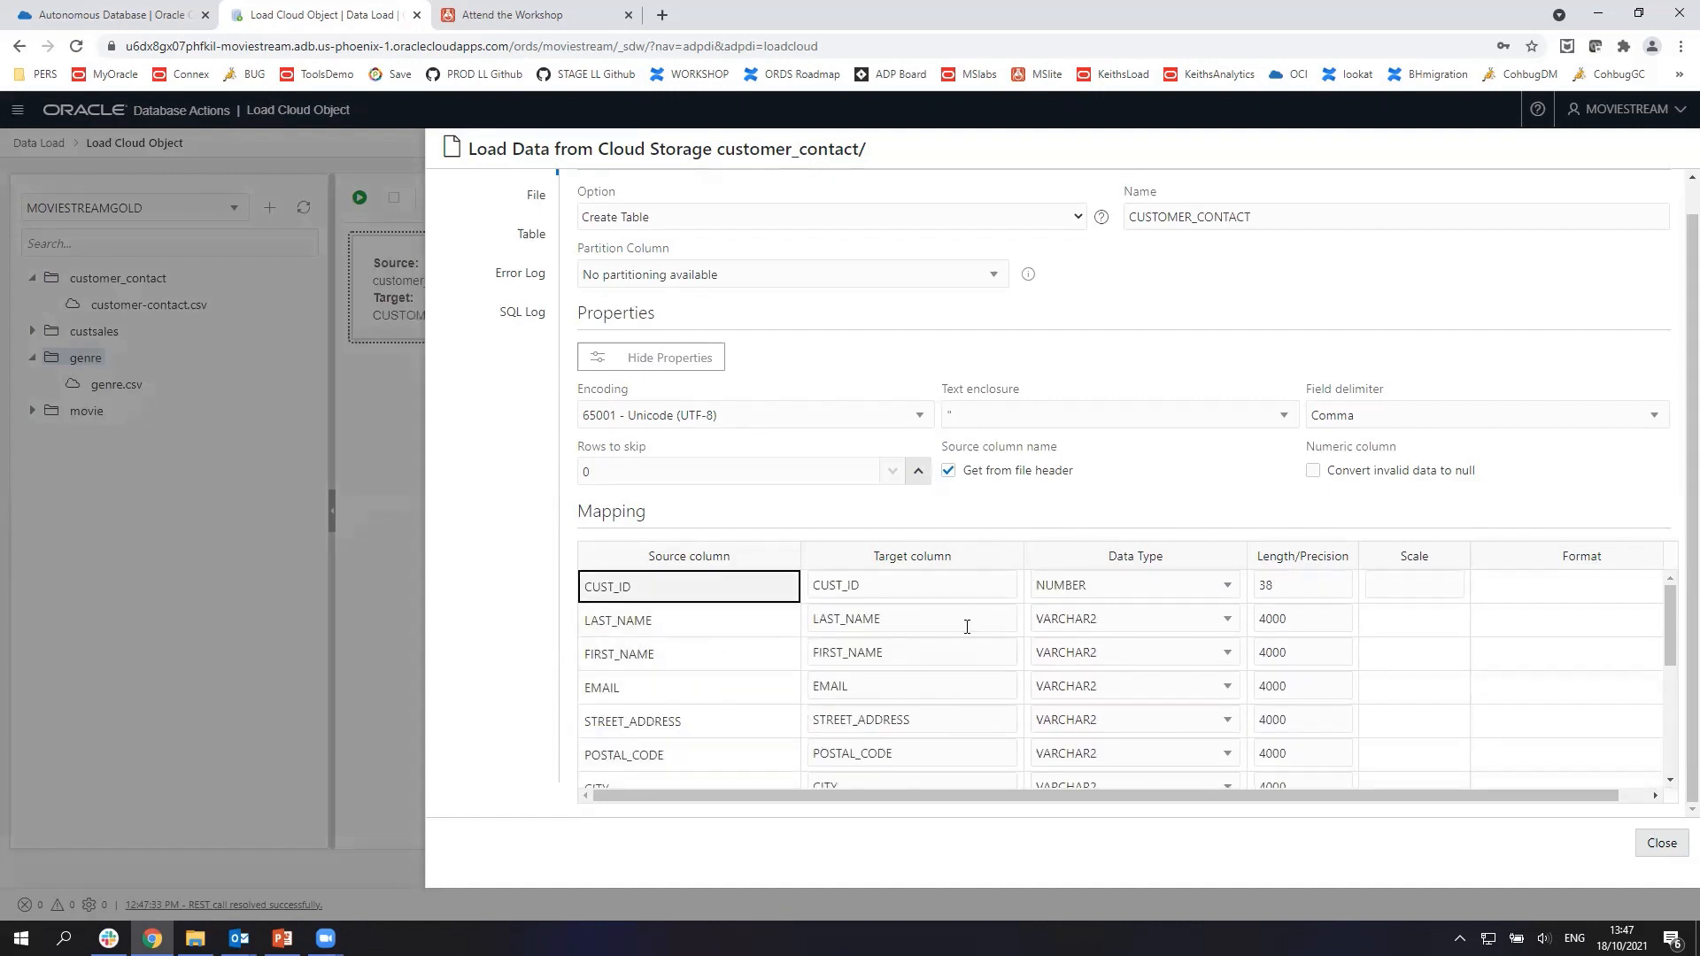
left_click(1660, 845)
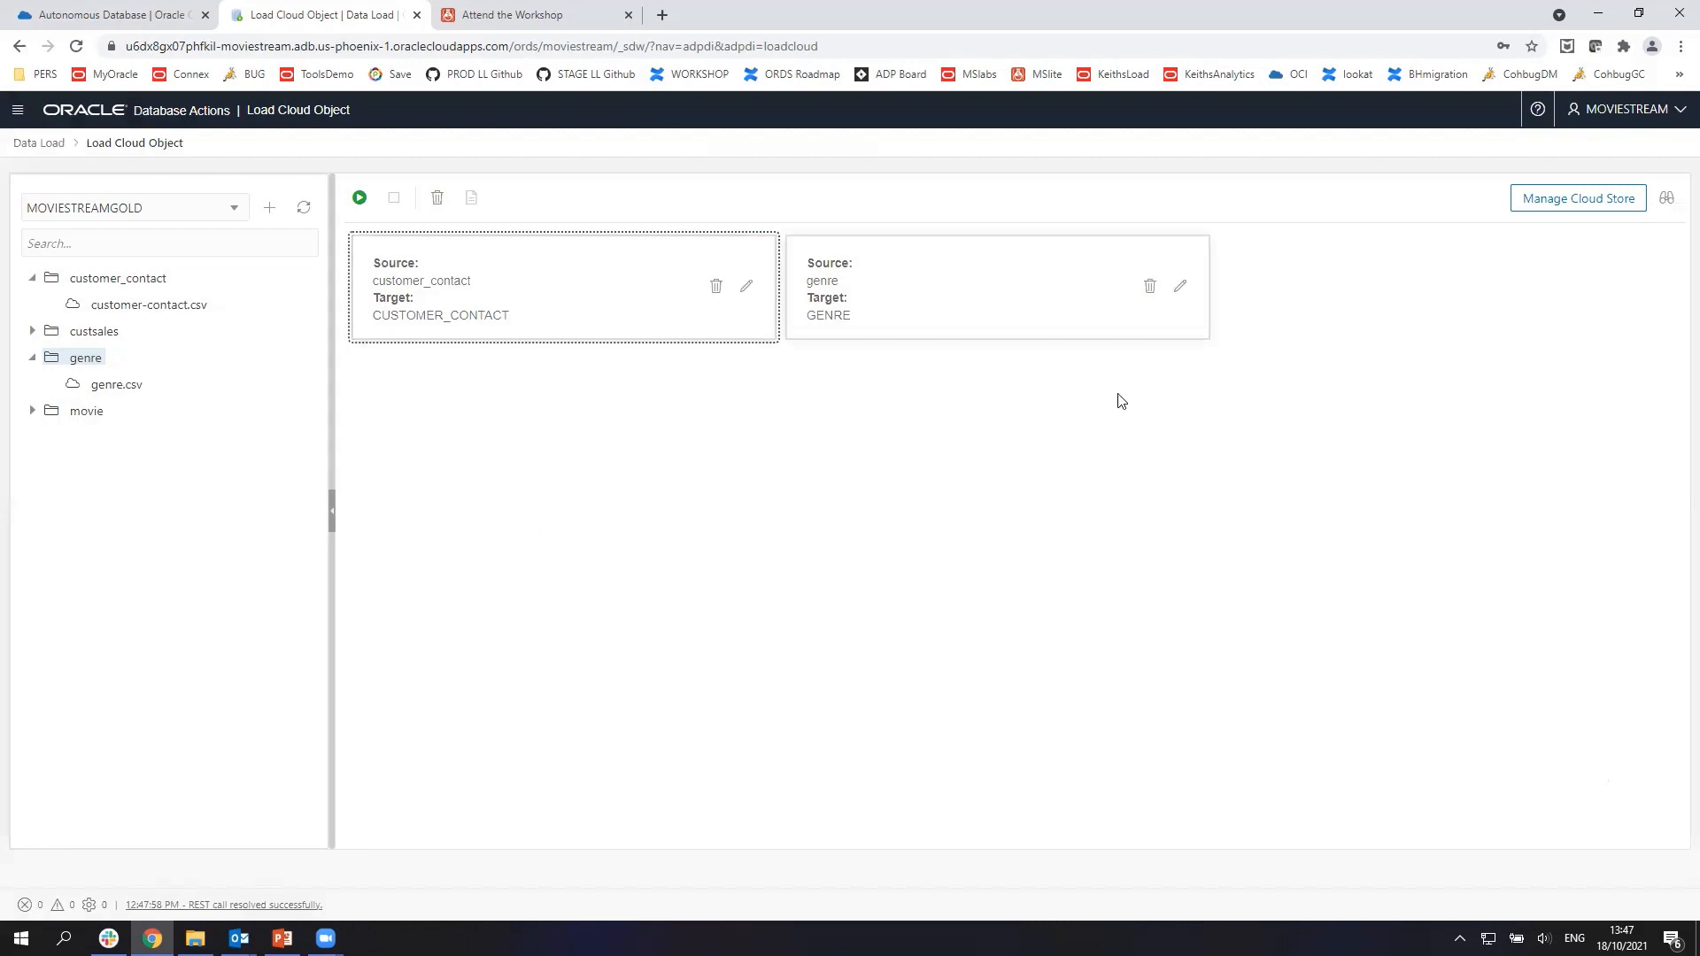
Run the data load job for the CUSTOMER_CONTACT and GENRE tables.
left_click(360, 198)
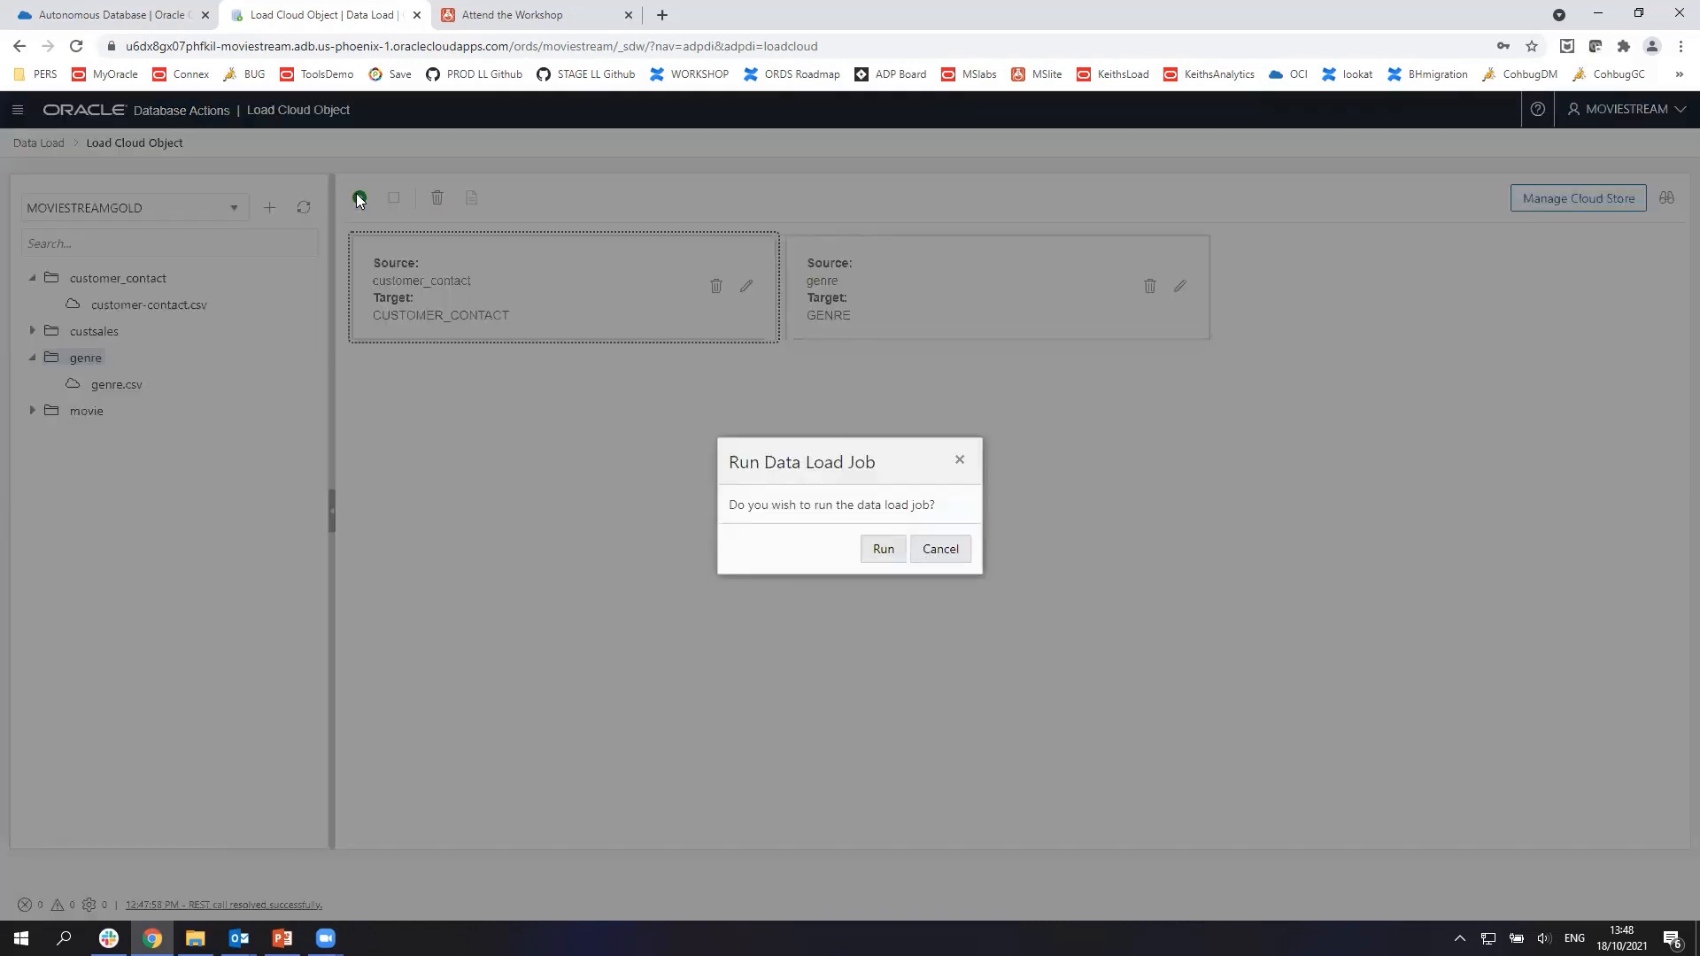
left_click(891, 550)
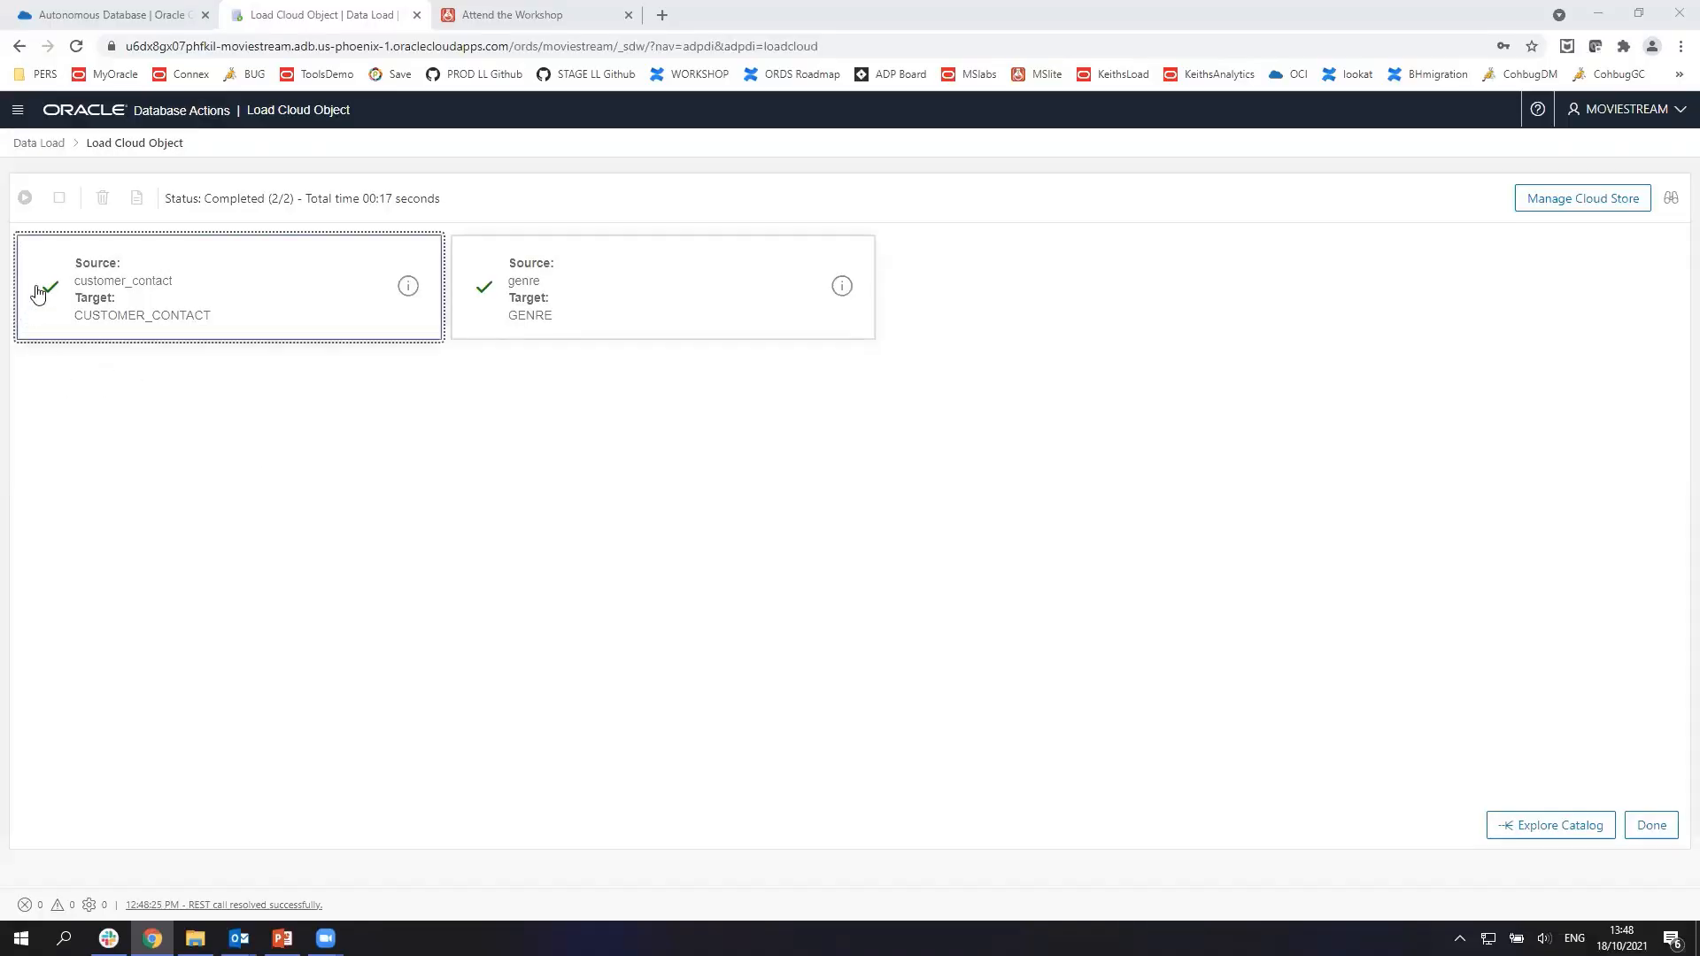
mouse_move(483, 294)
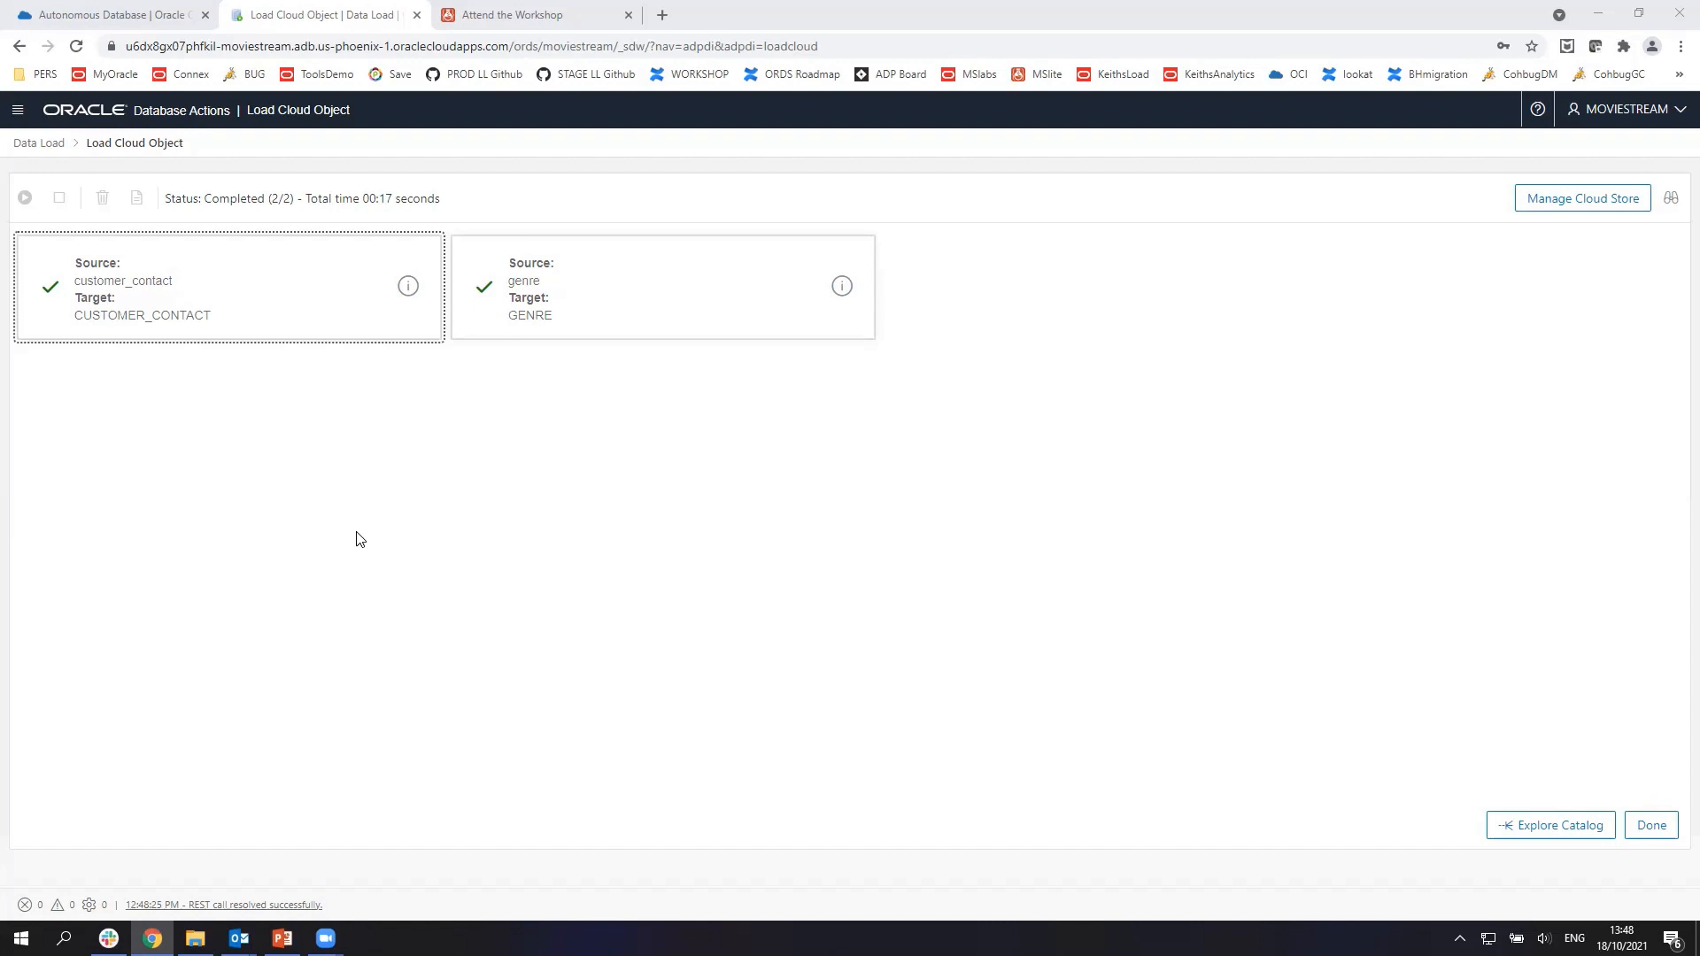
Open a SQL worksheet, insert the copied workshop script that adds all required data sets, and run it as a script.
left_click(19, 110)
left_click(78, 195)
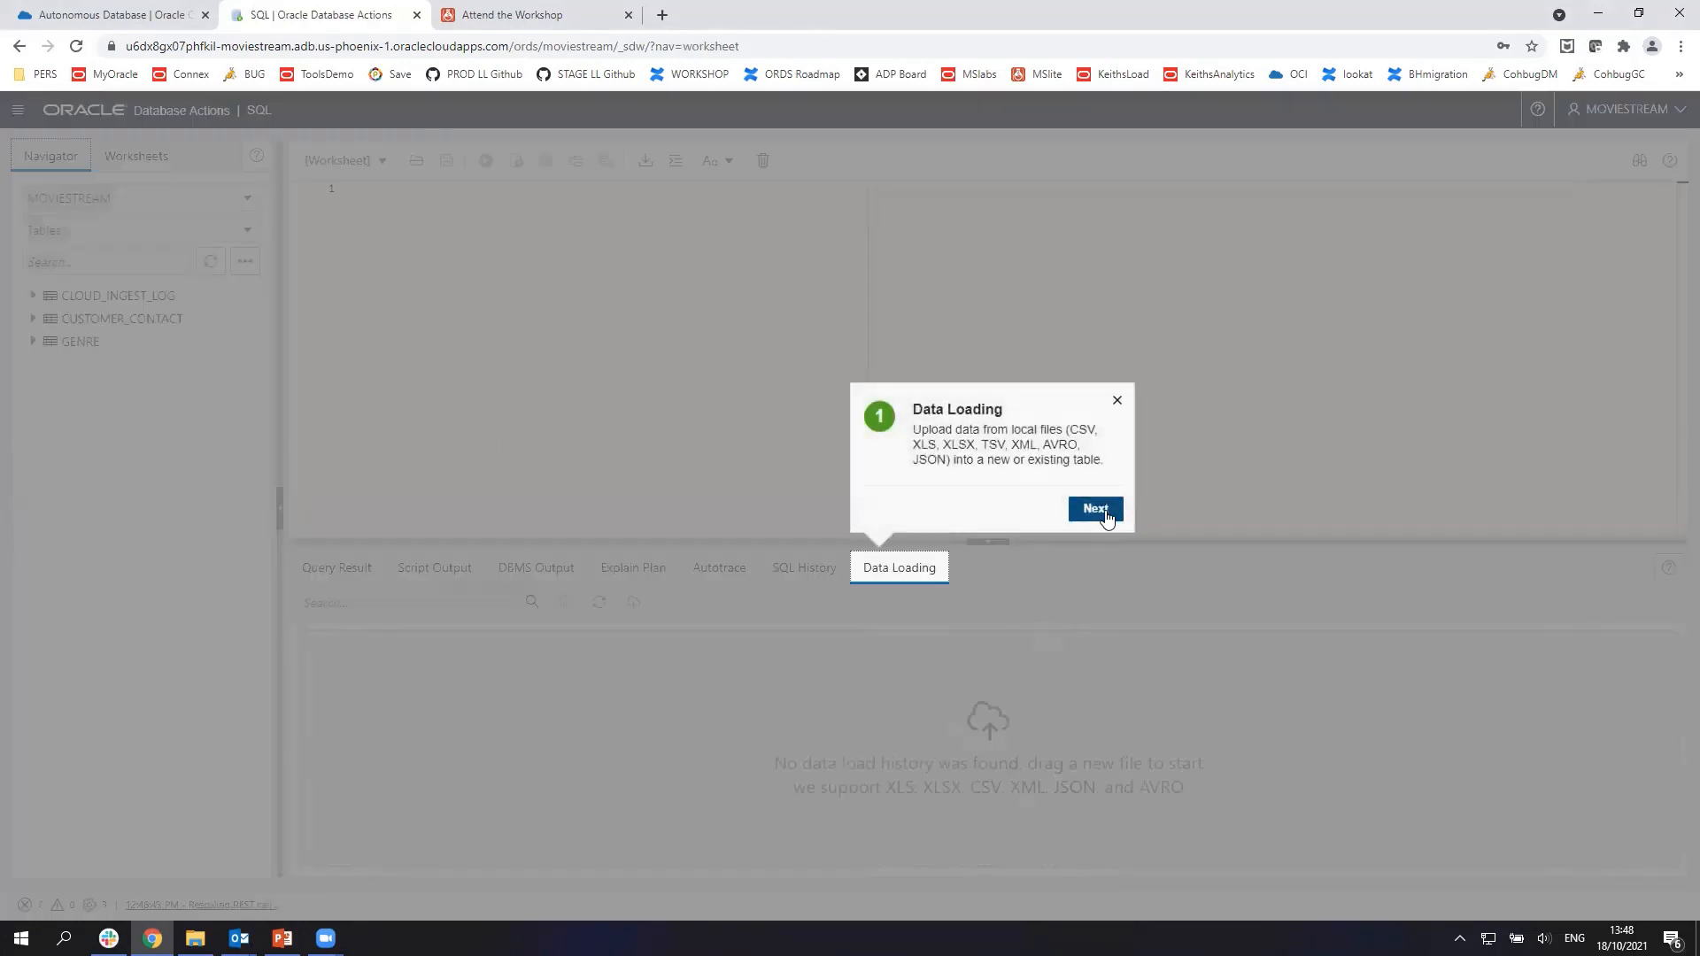
left_click(1117, 401)
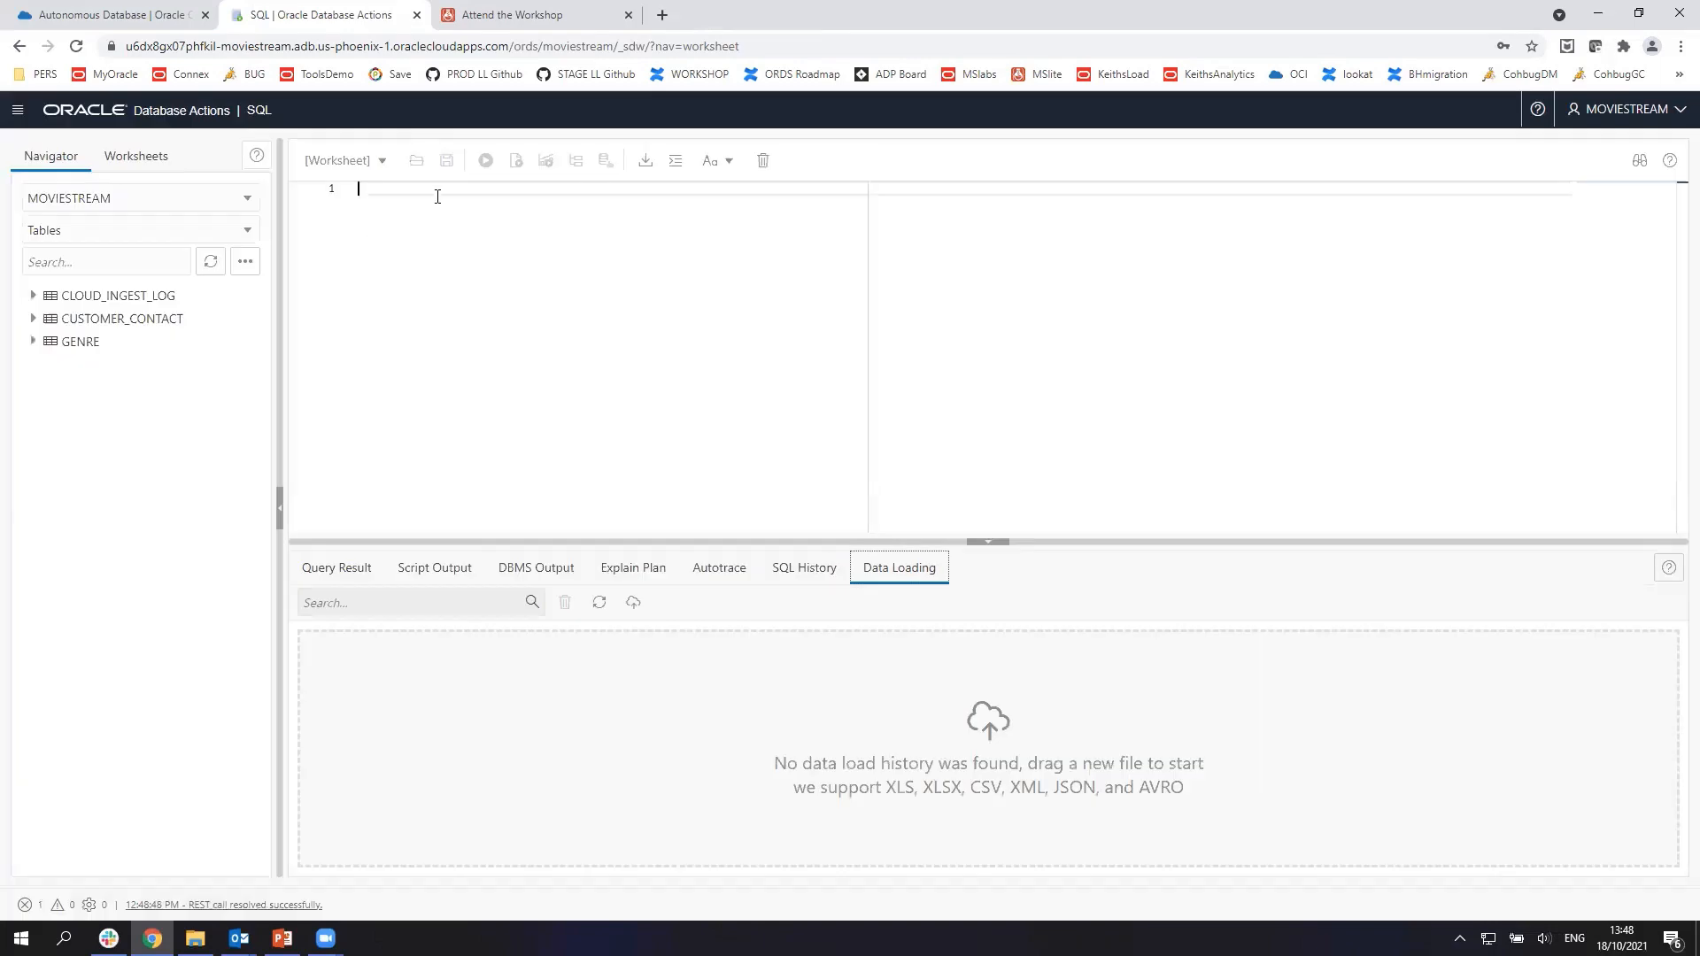
key("ctrl+v")
scroll(682, 320, "up", 10)
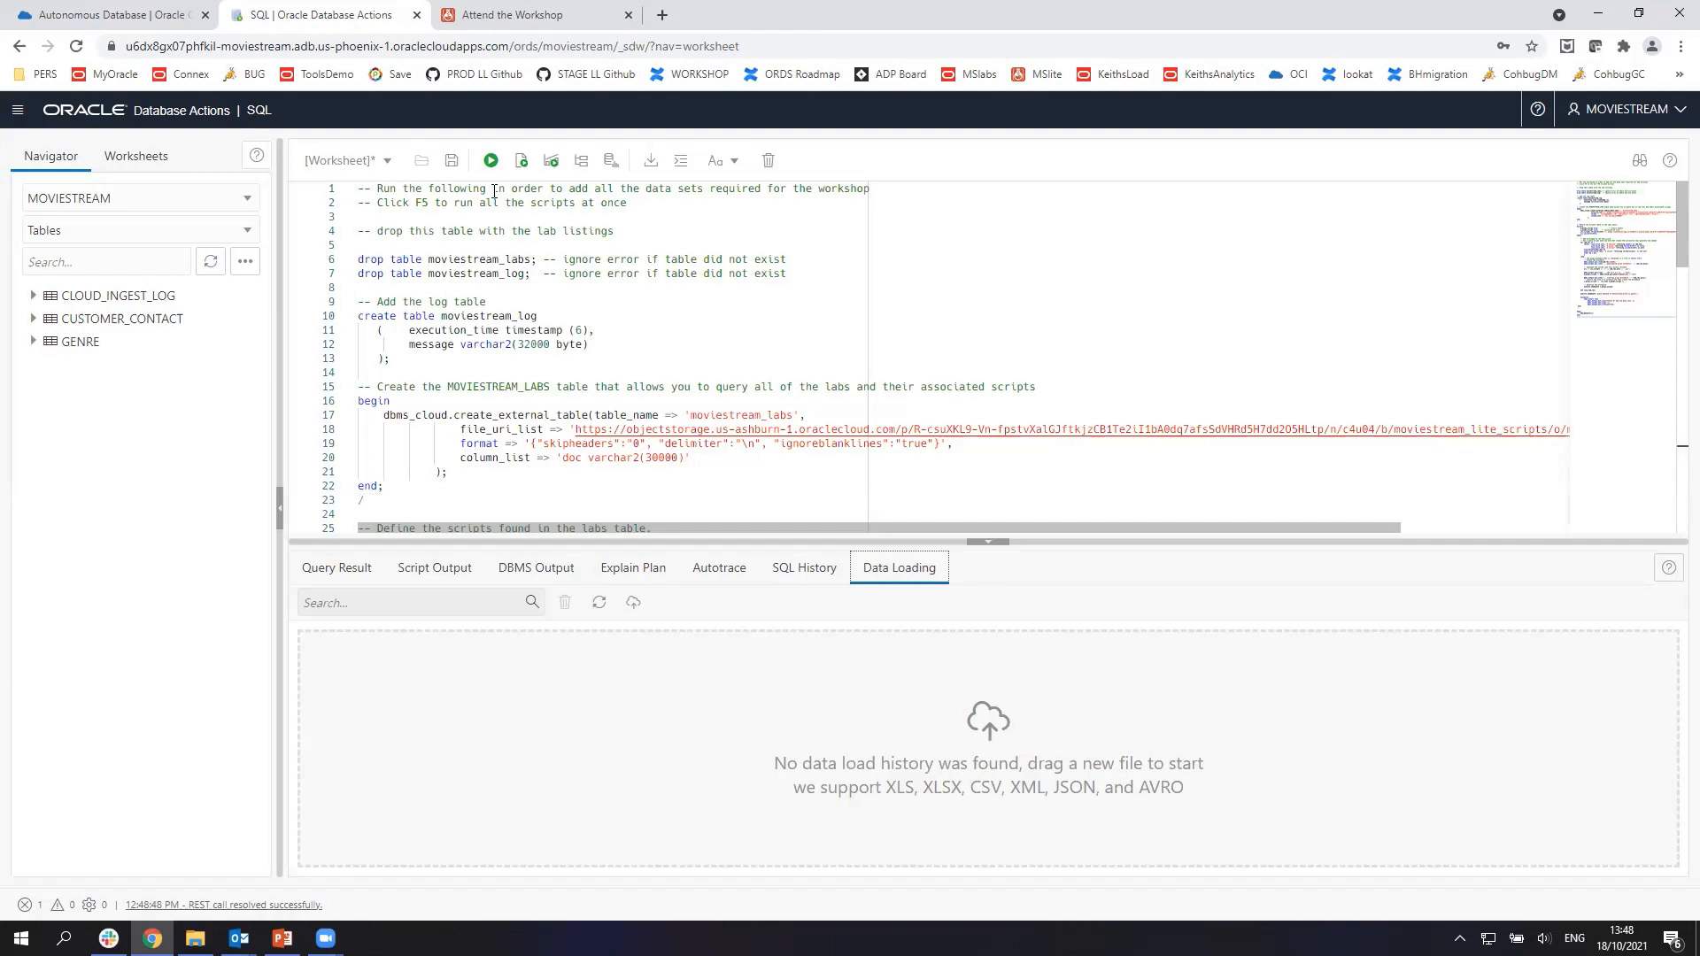
left_click(521, 162)
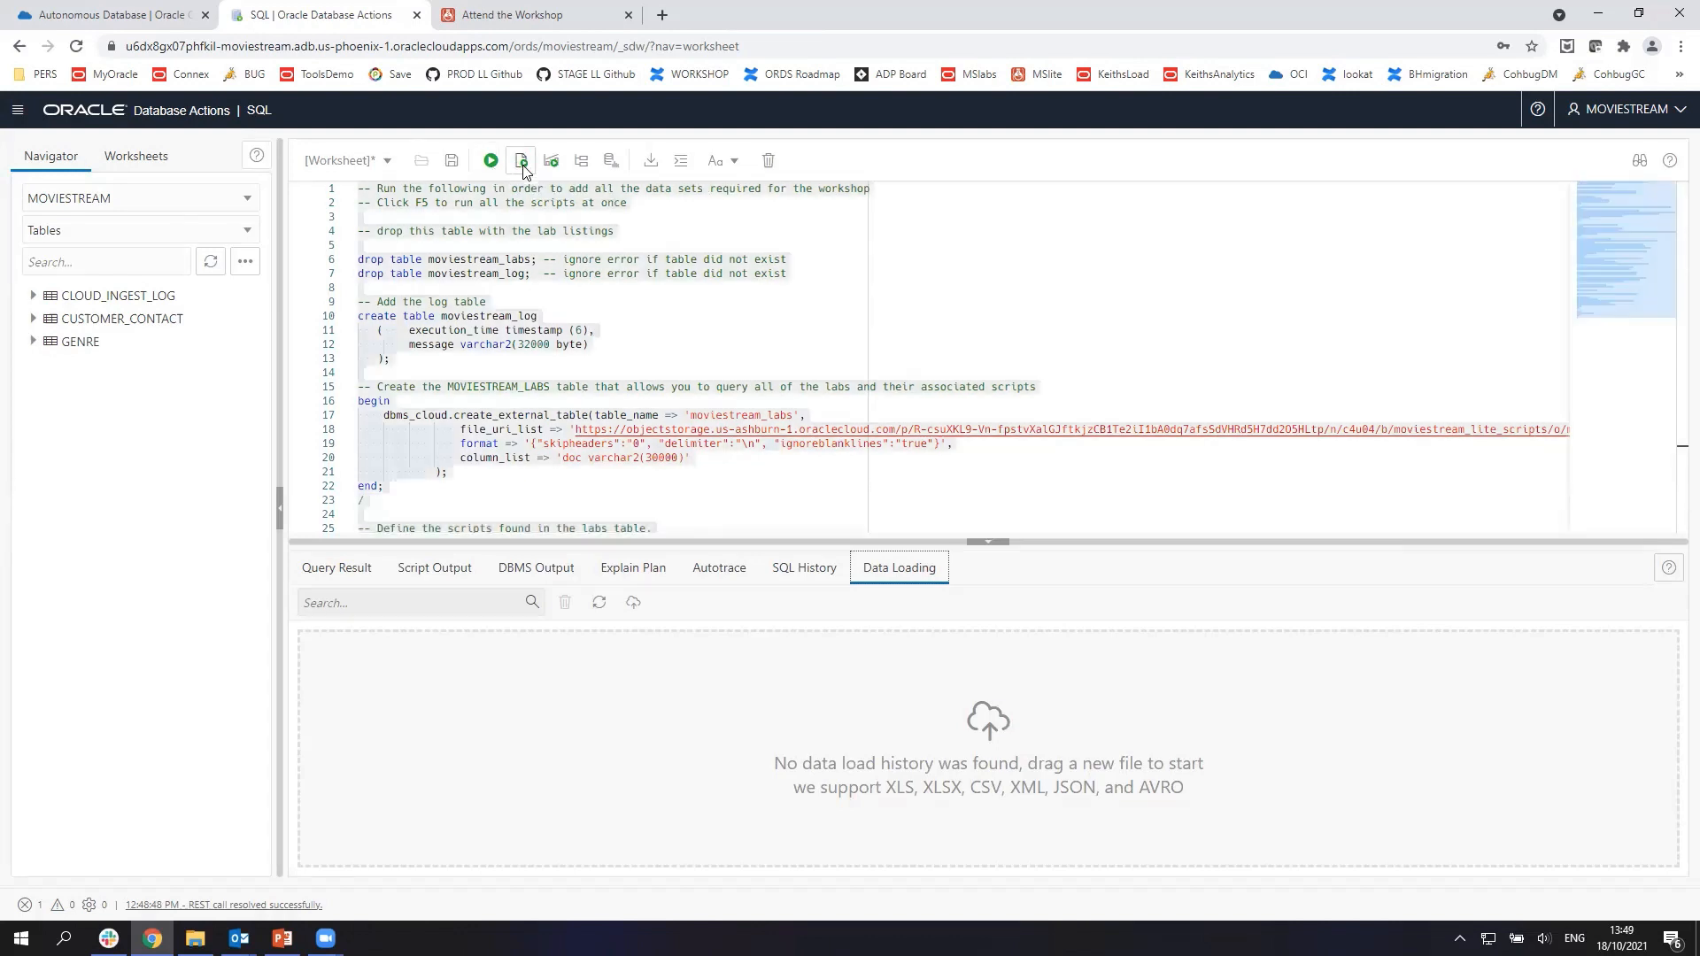